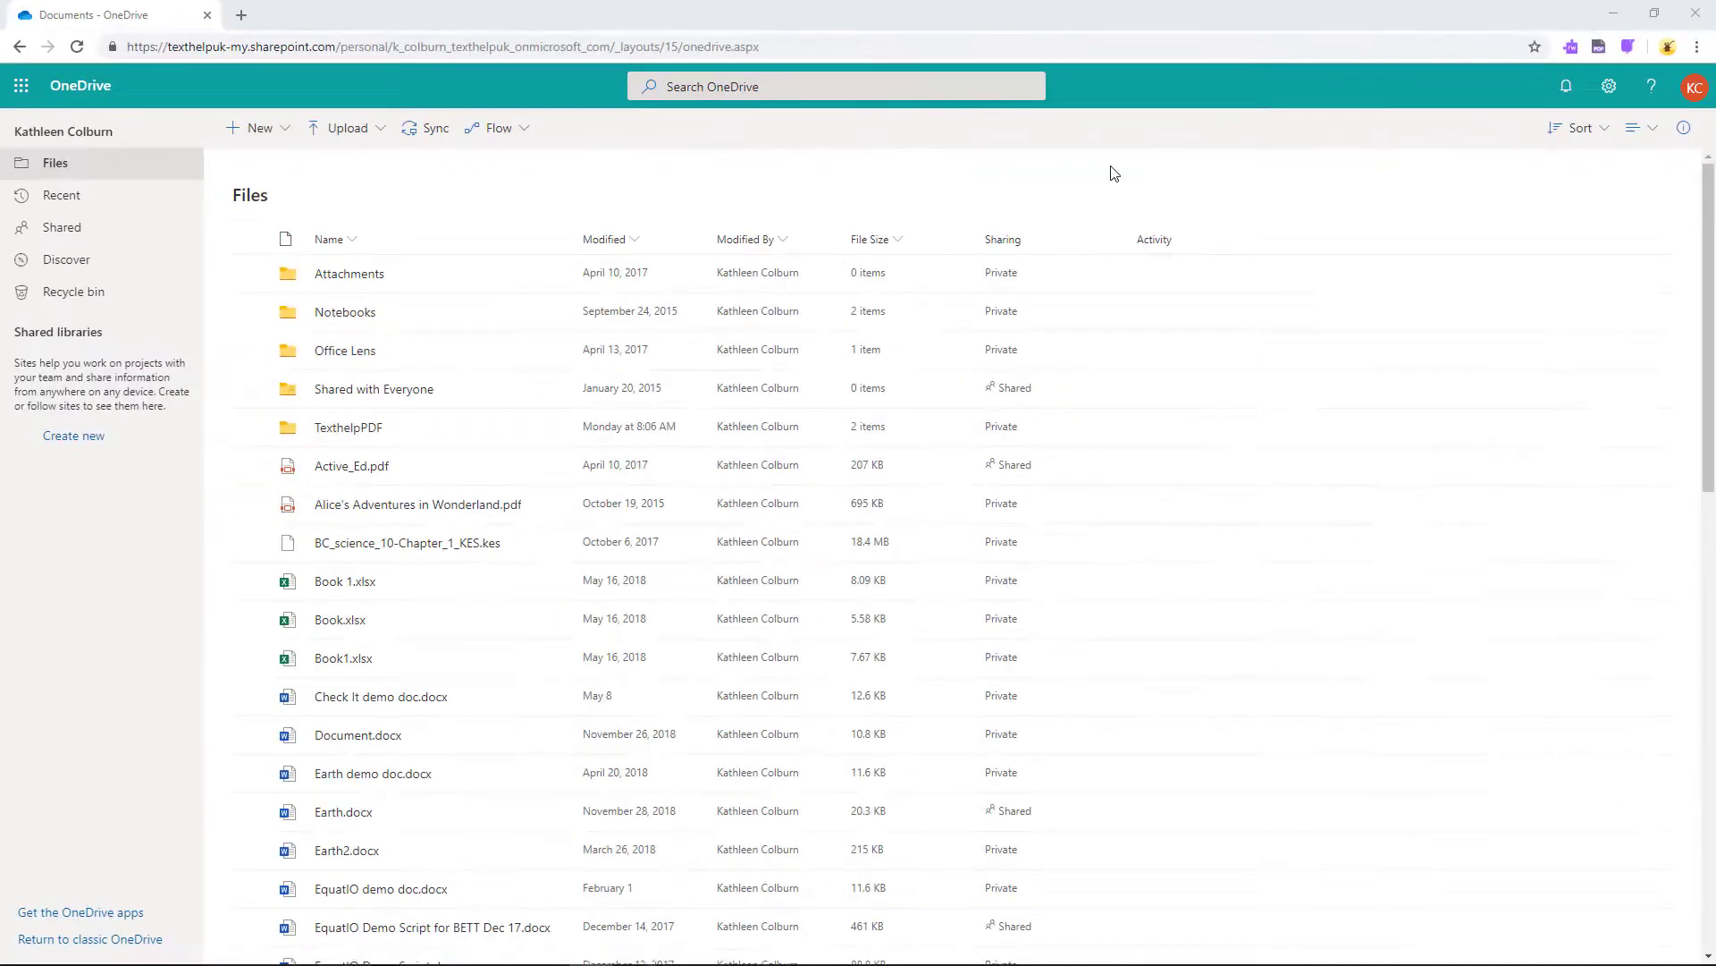
- Open Active_Ed.pdf from the OneDrive Files list in the browser
right_click(349, 472)
mouse_move(499, 488)
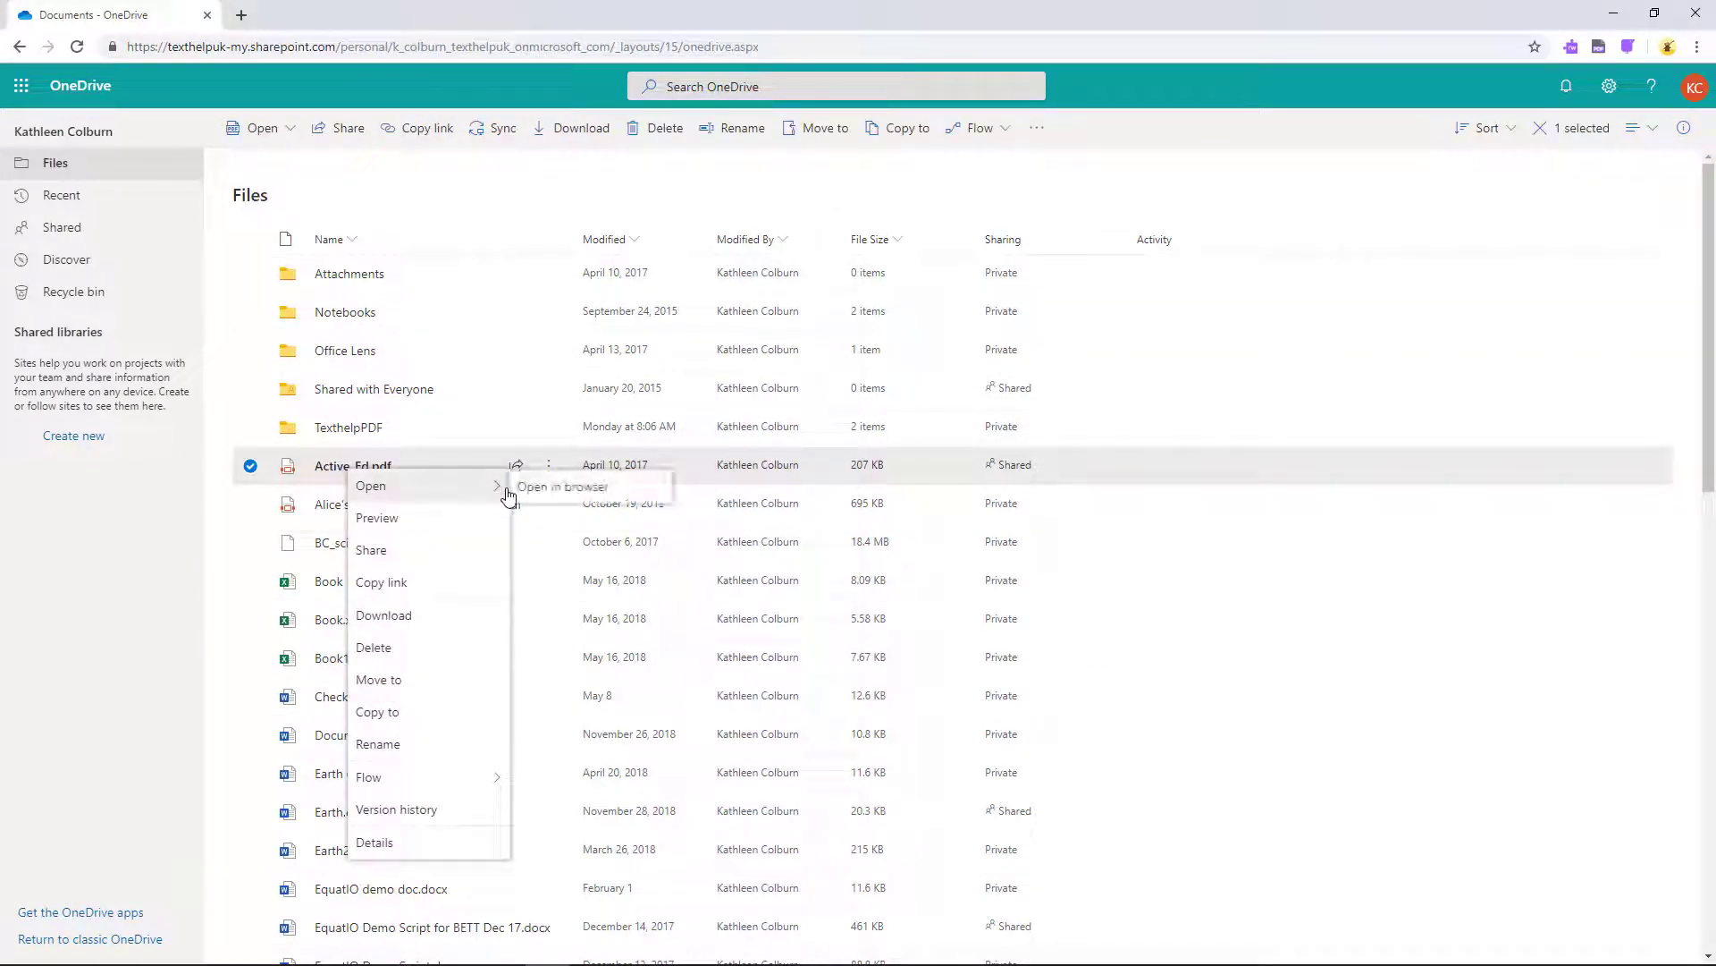
click(574, 490)
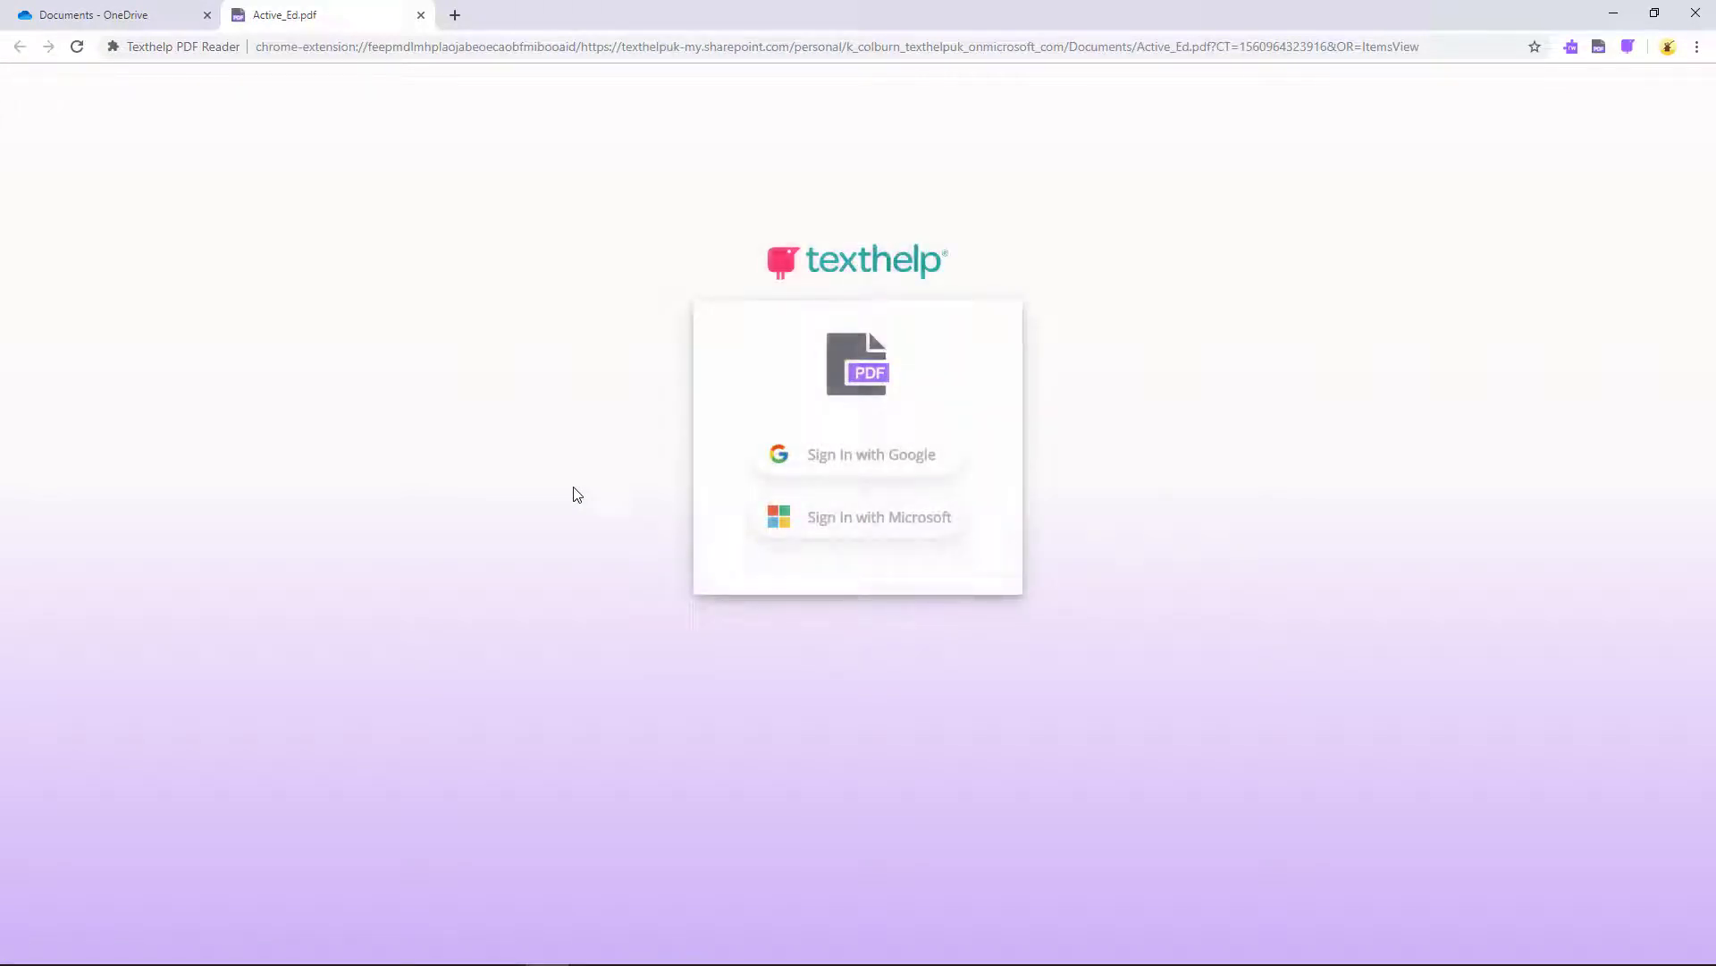
- Sign in with Microsoft and have the opening sentence read aloud with Click to speak
click(865, 525)
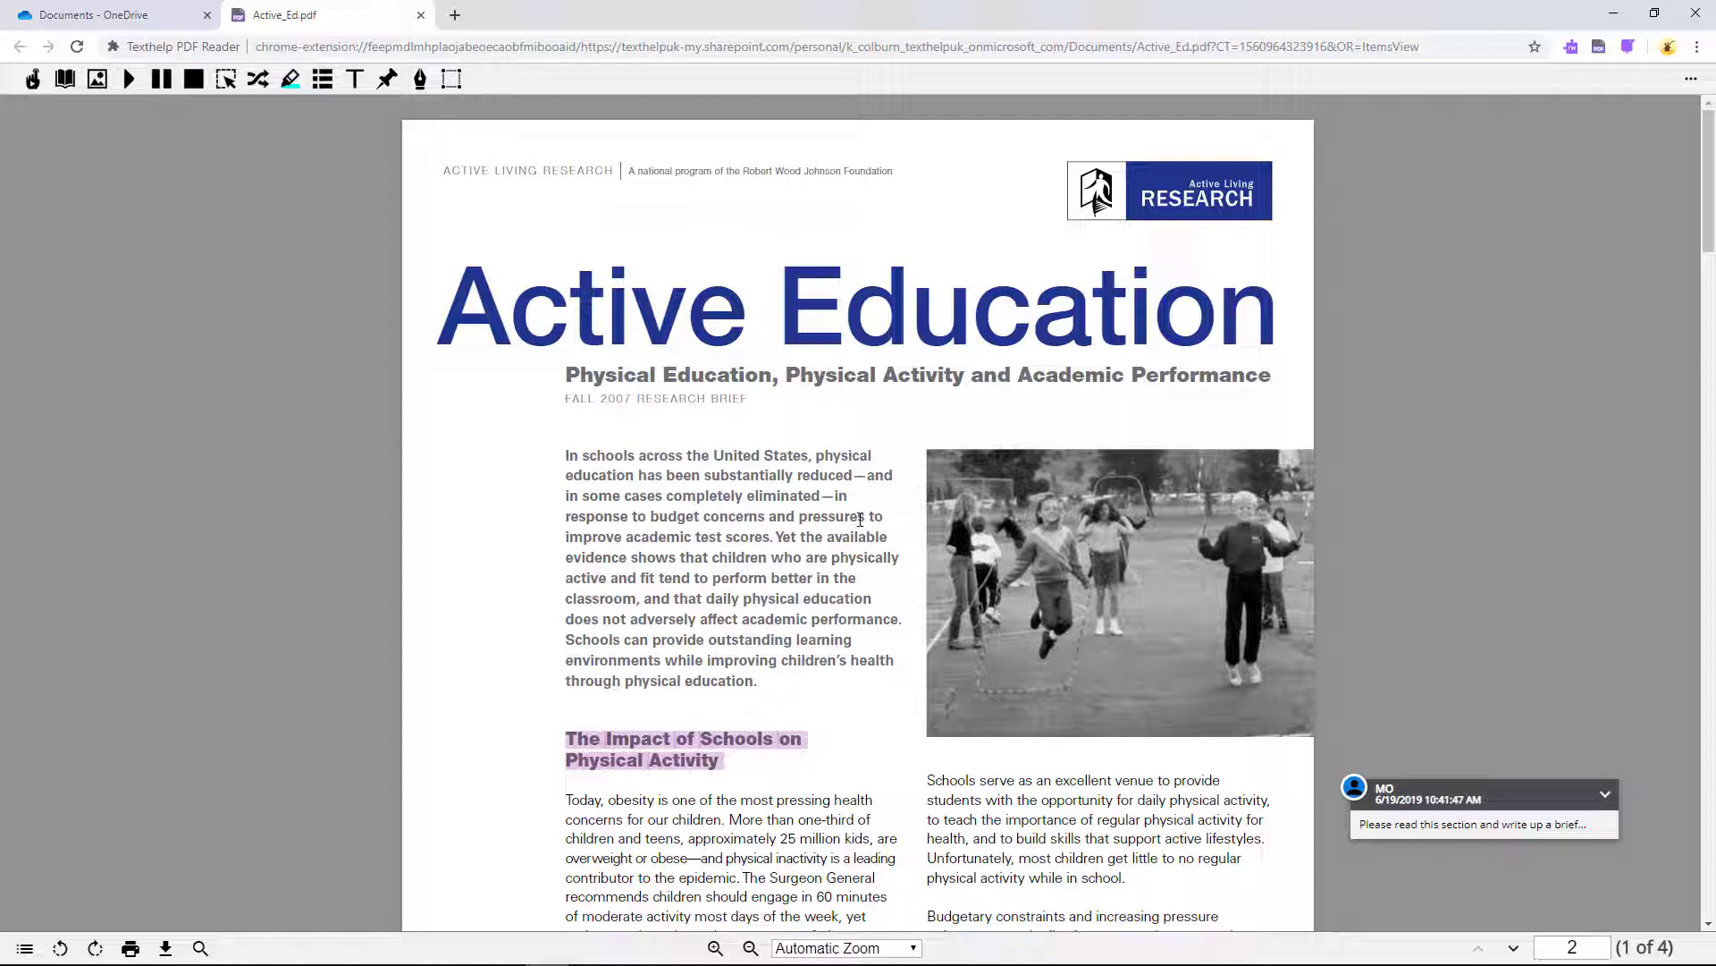
click(32, 79)
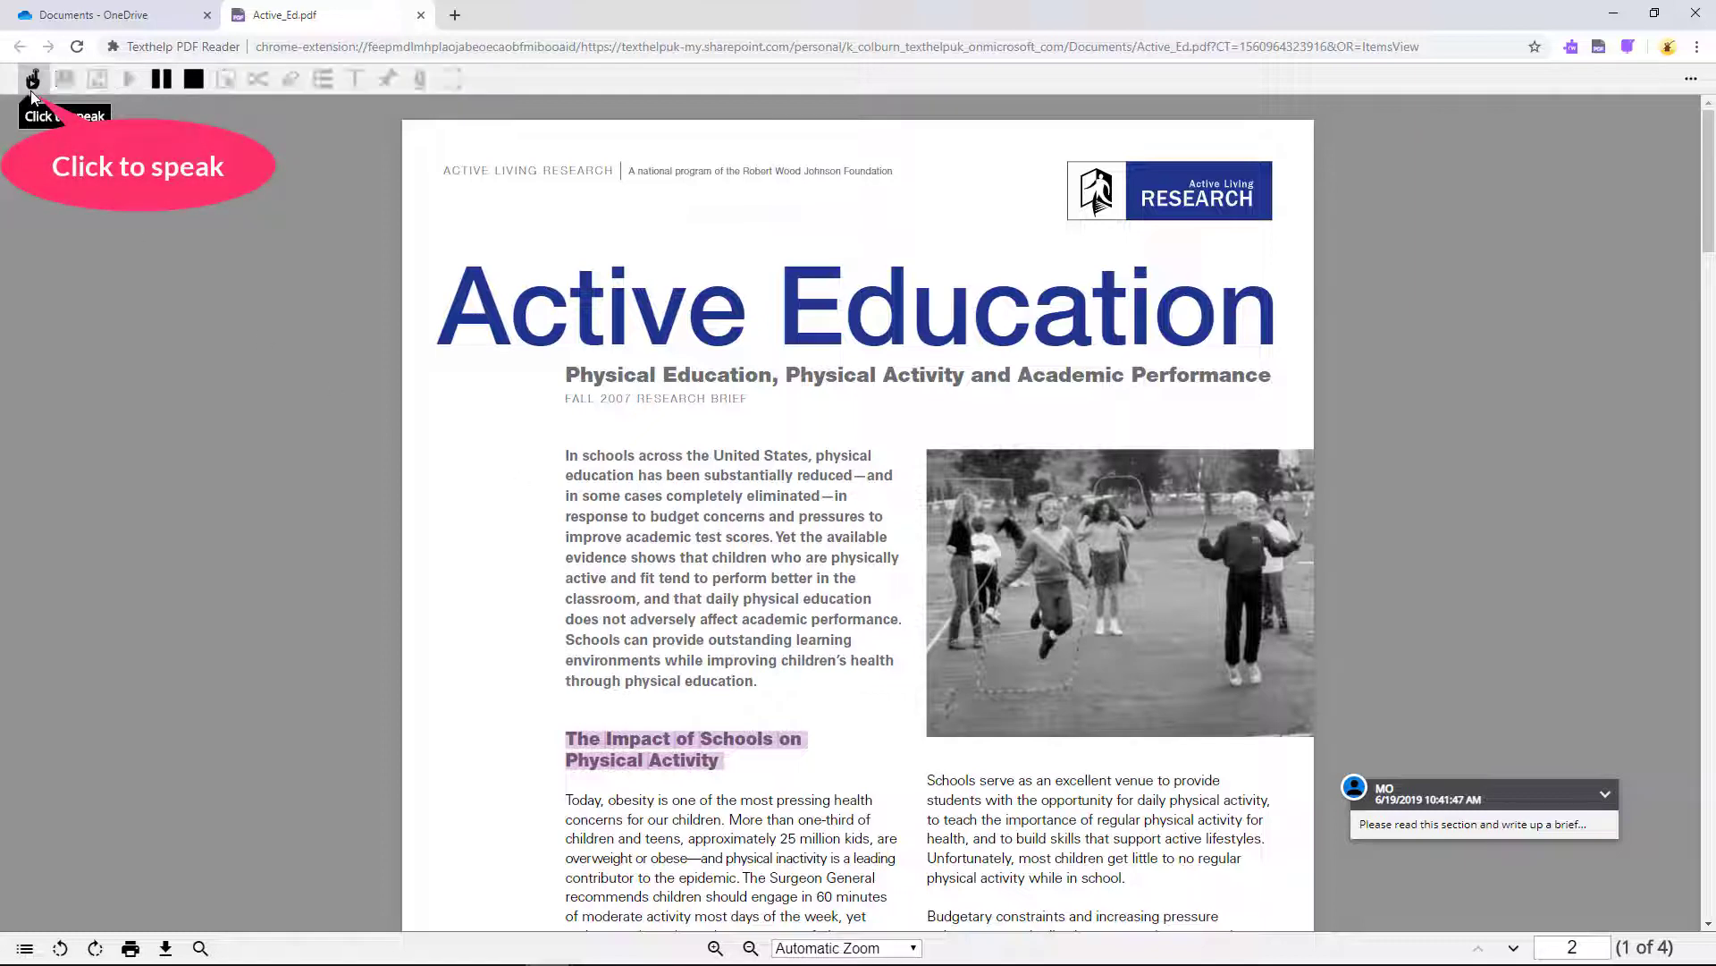
click(573, 459)
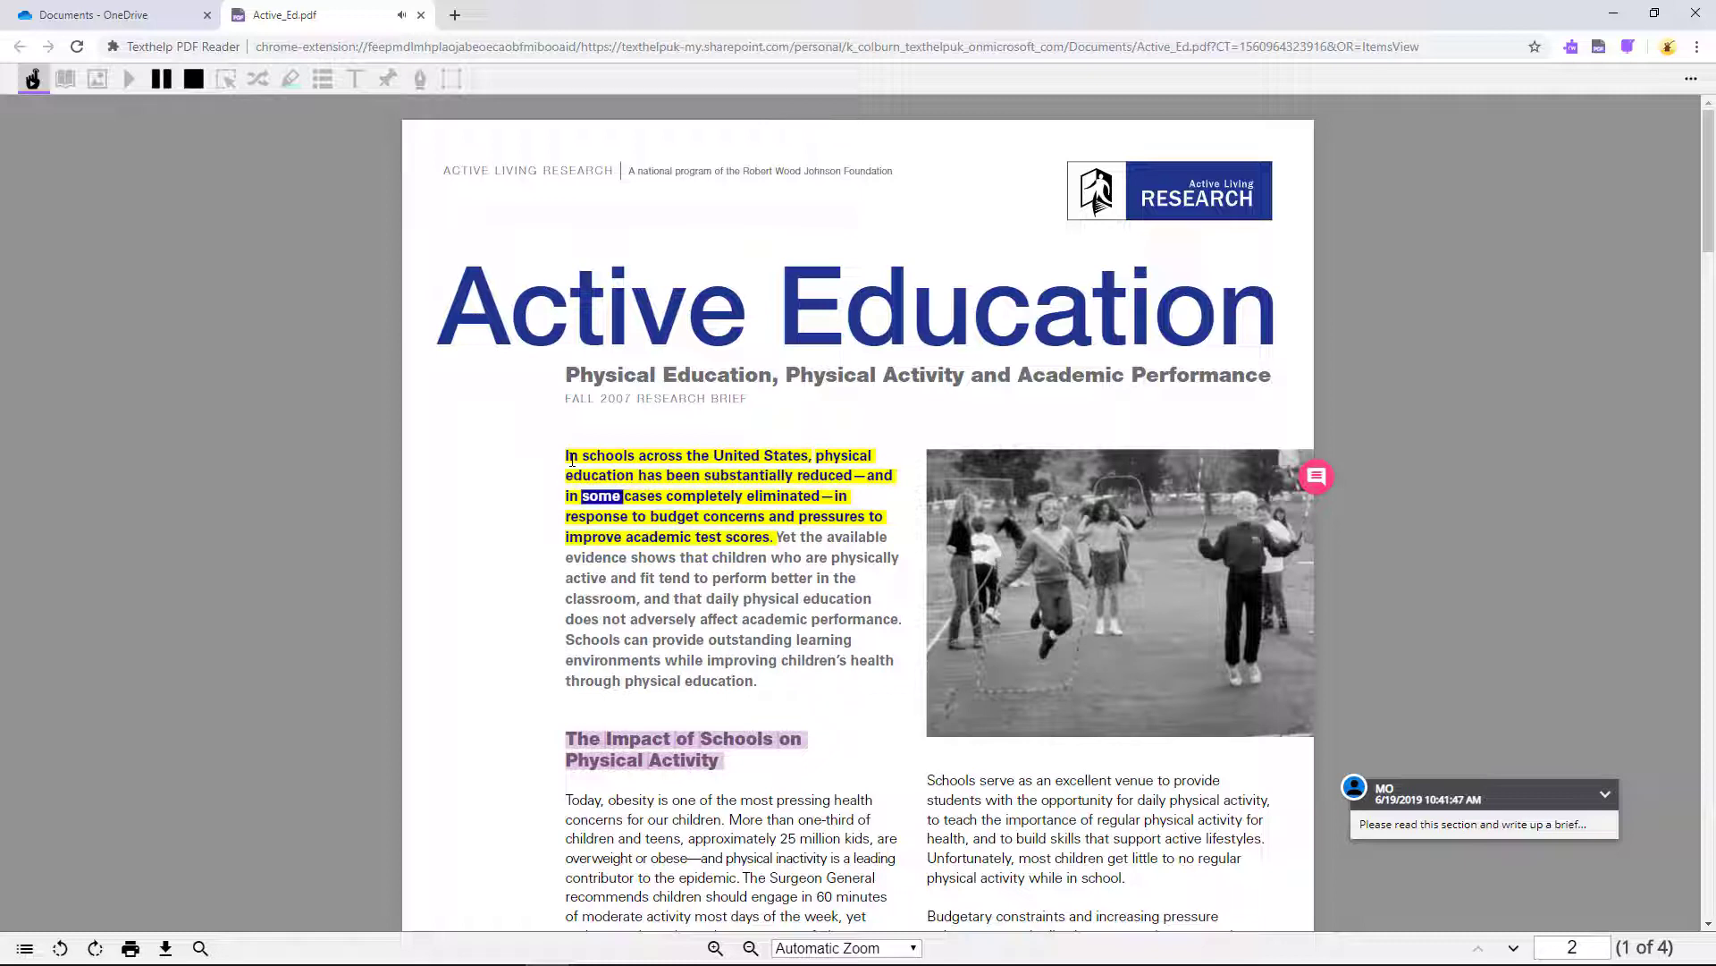
click(31, 93)
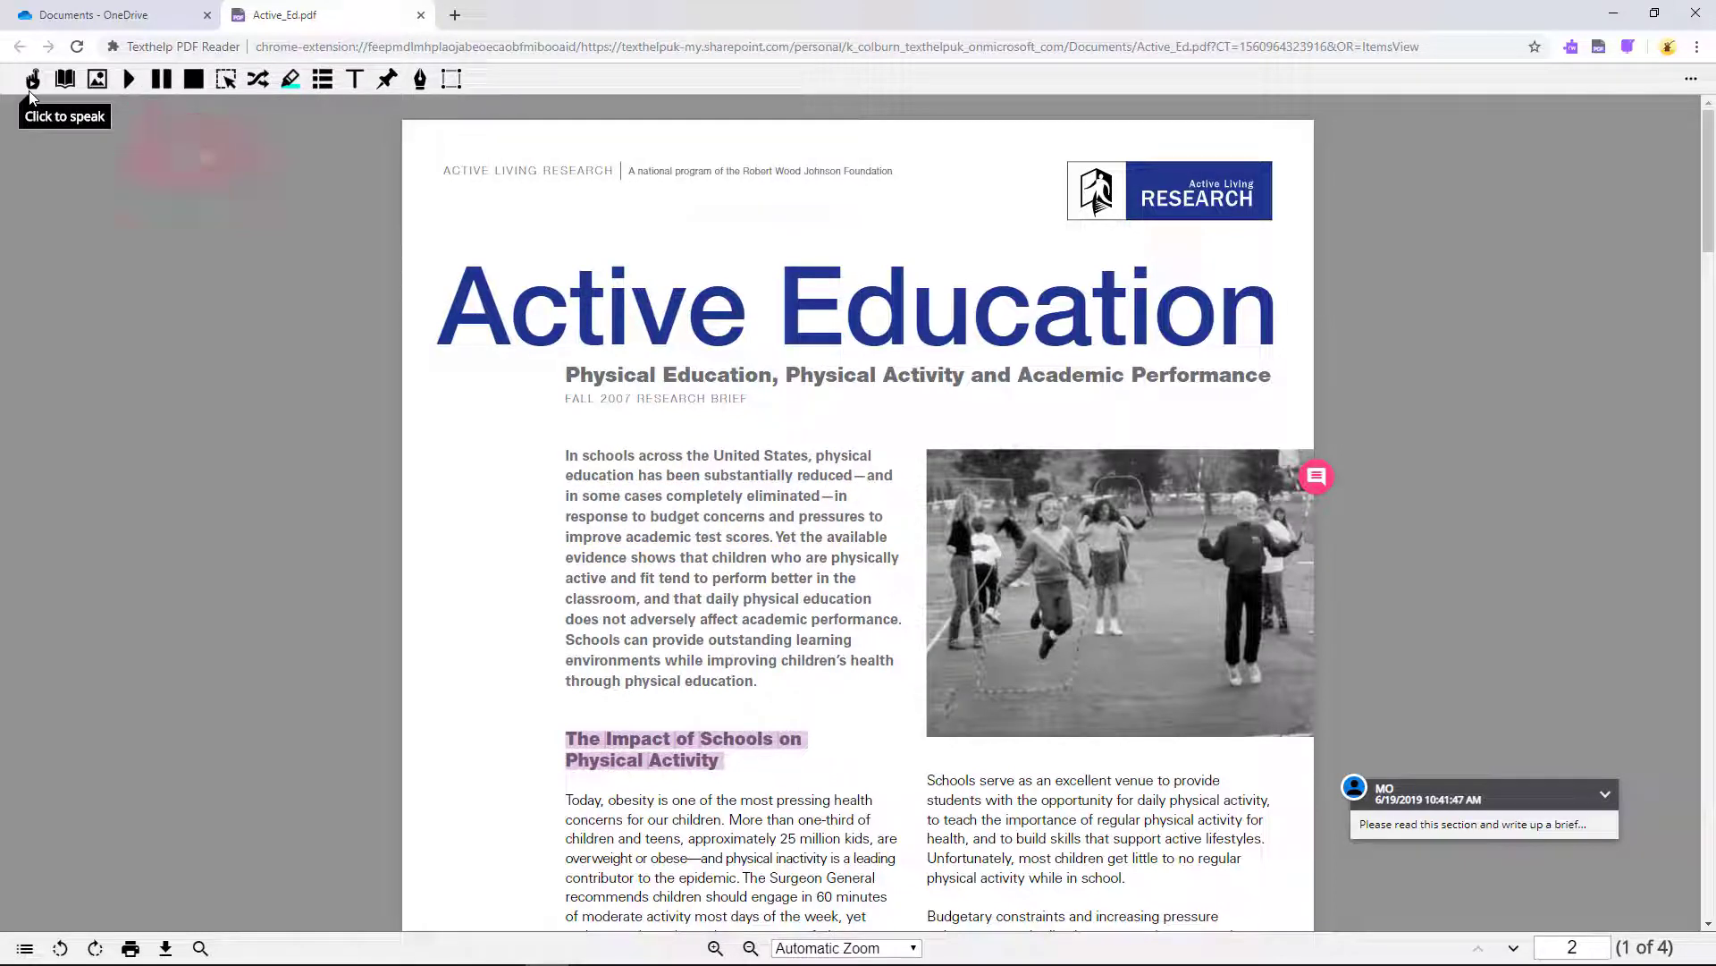
double_click(652, 534)
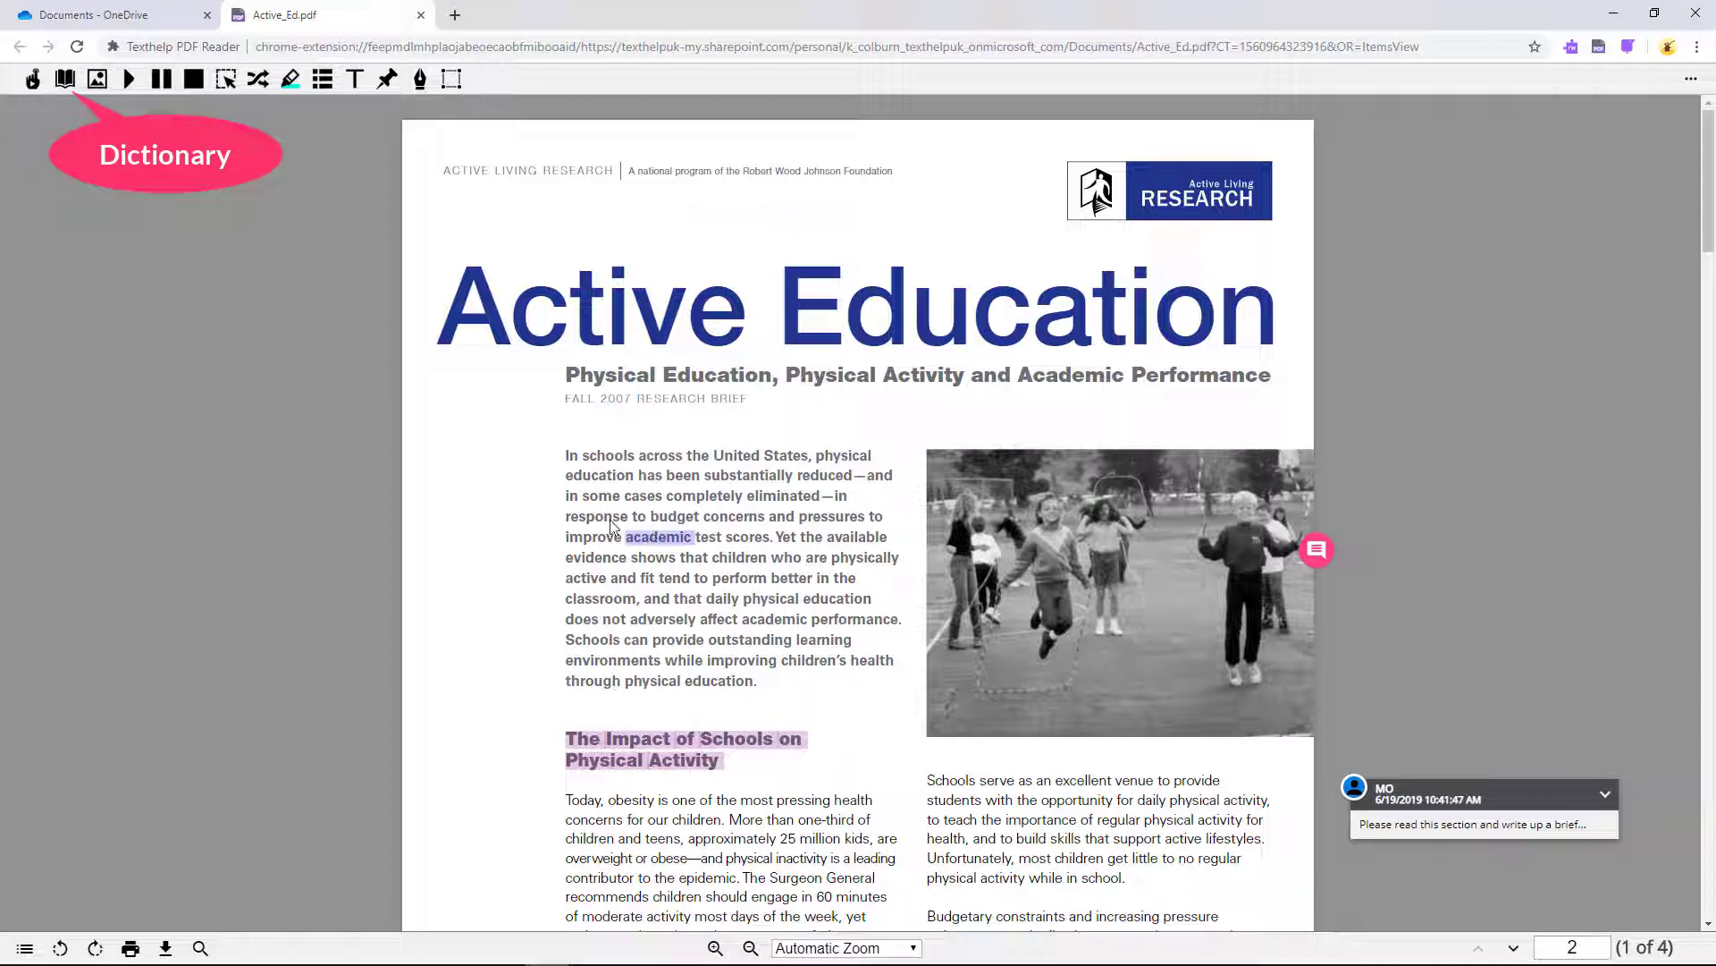
click(63, 82)
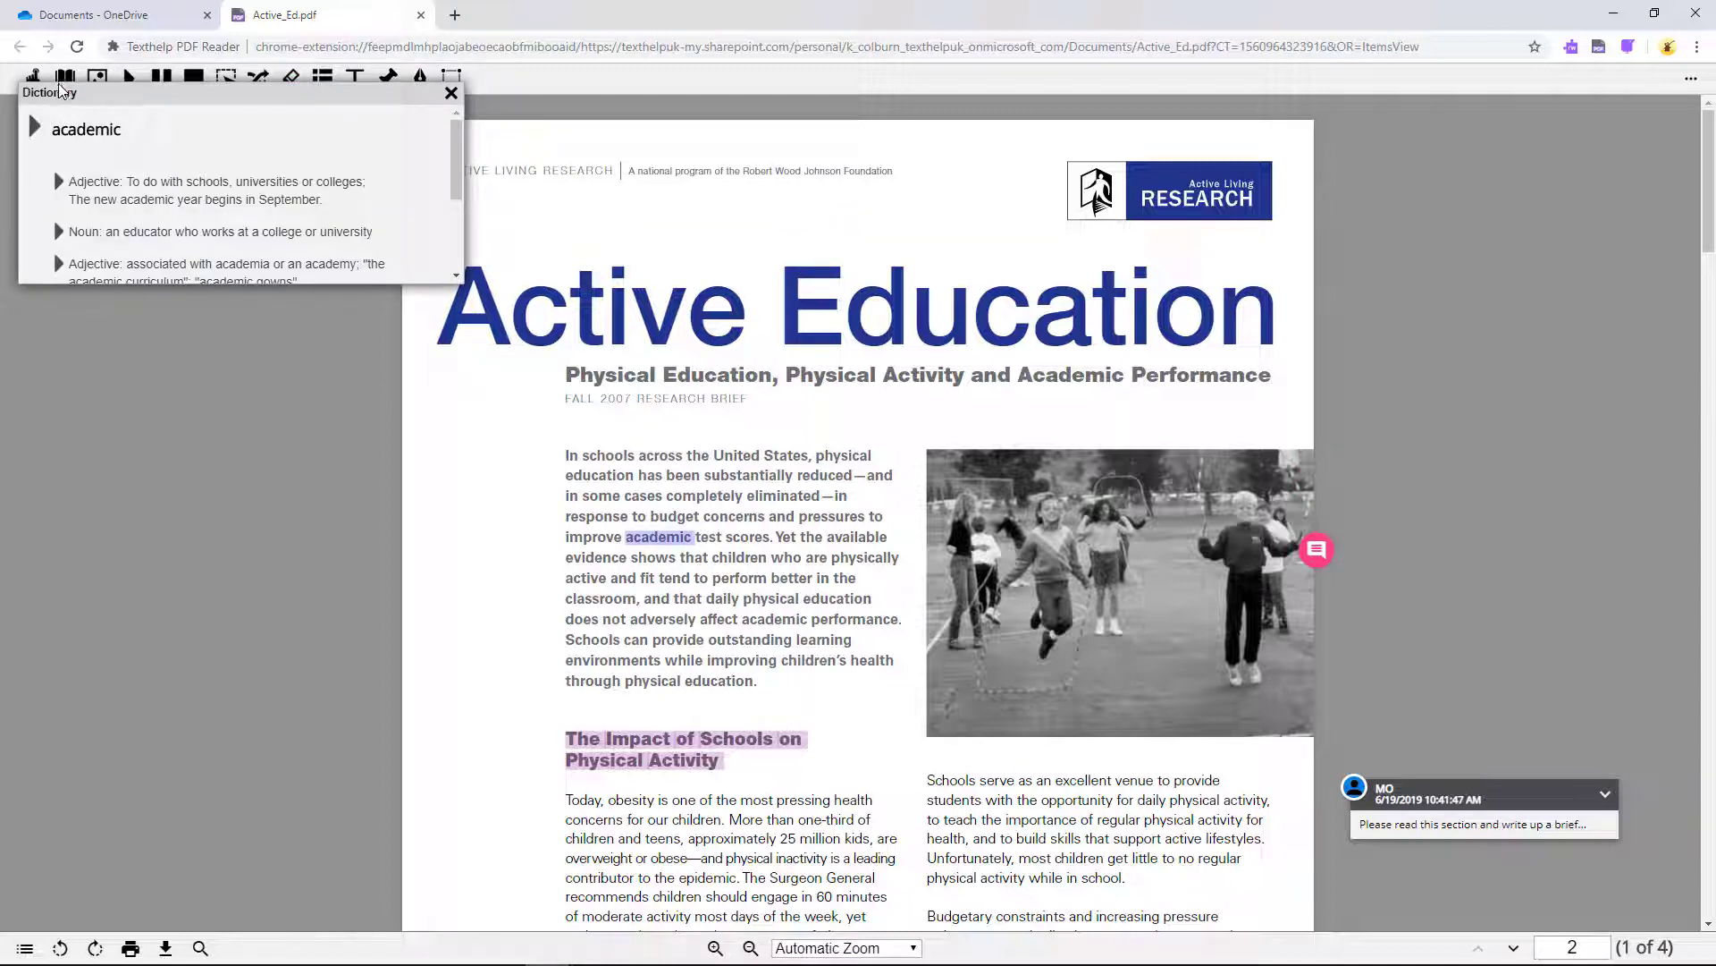
drag(61, 96, 100, 193)
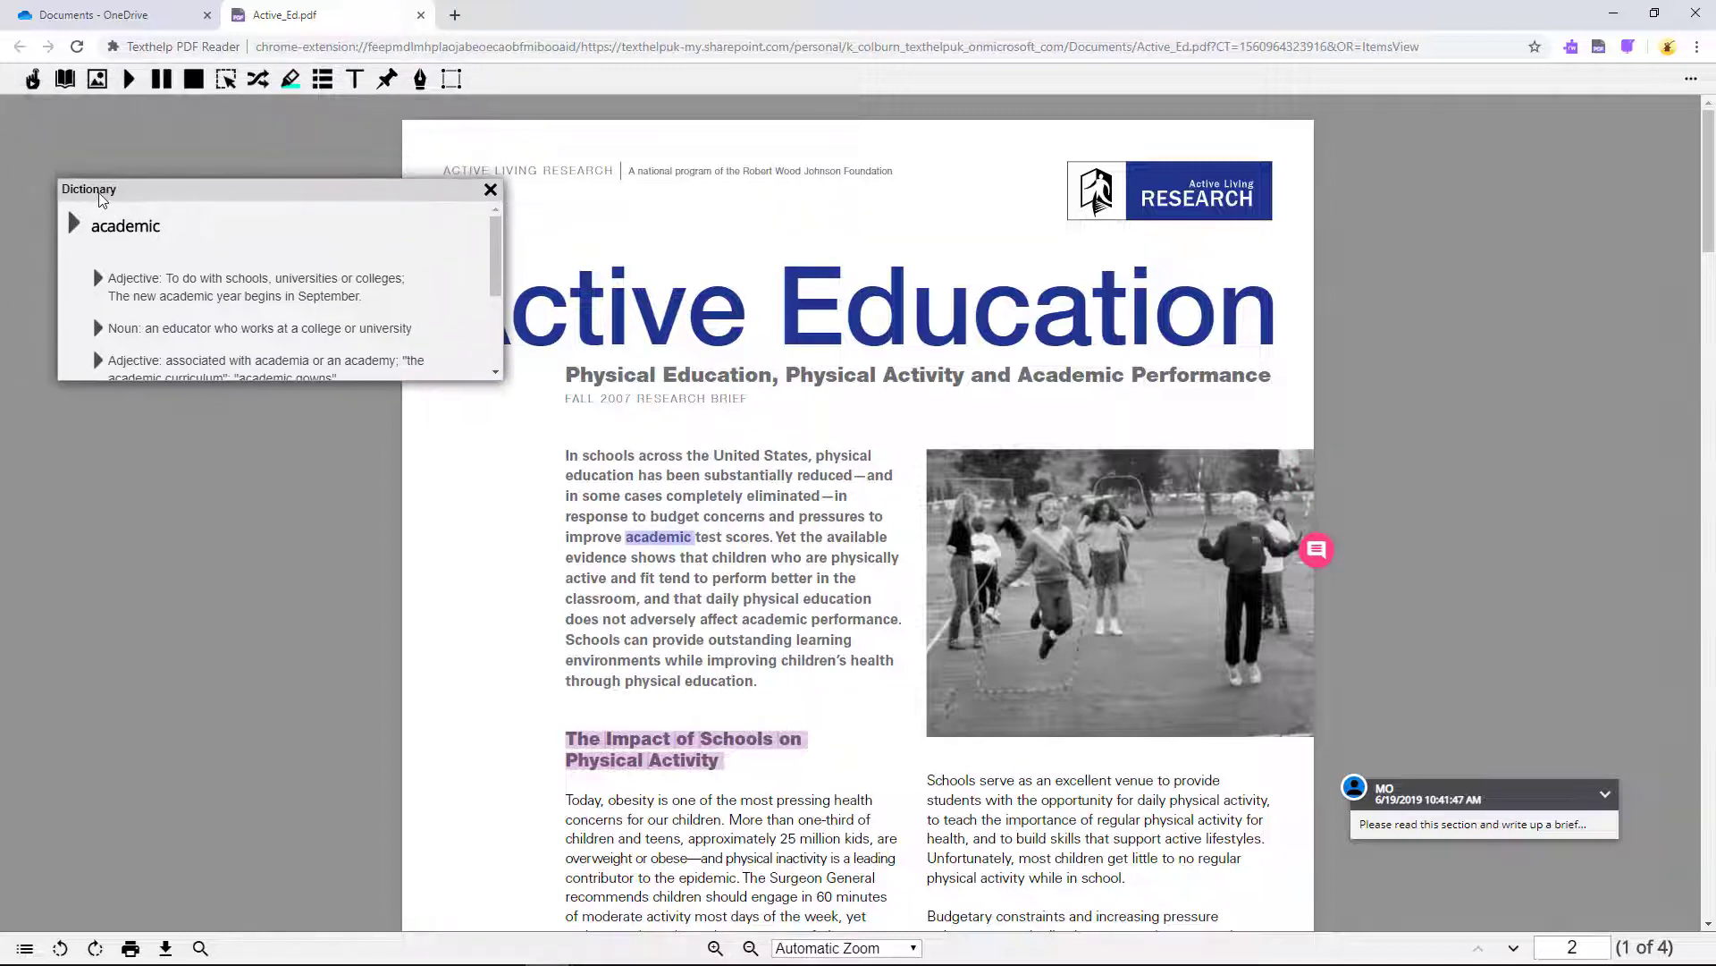
click(99, 279)
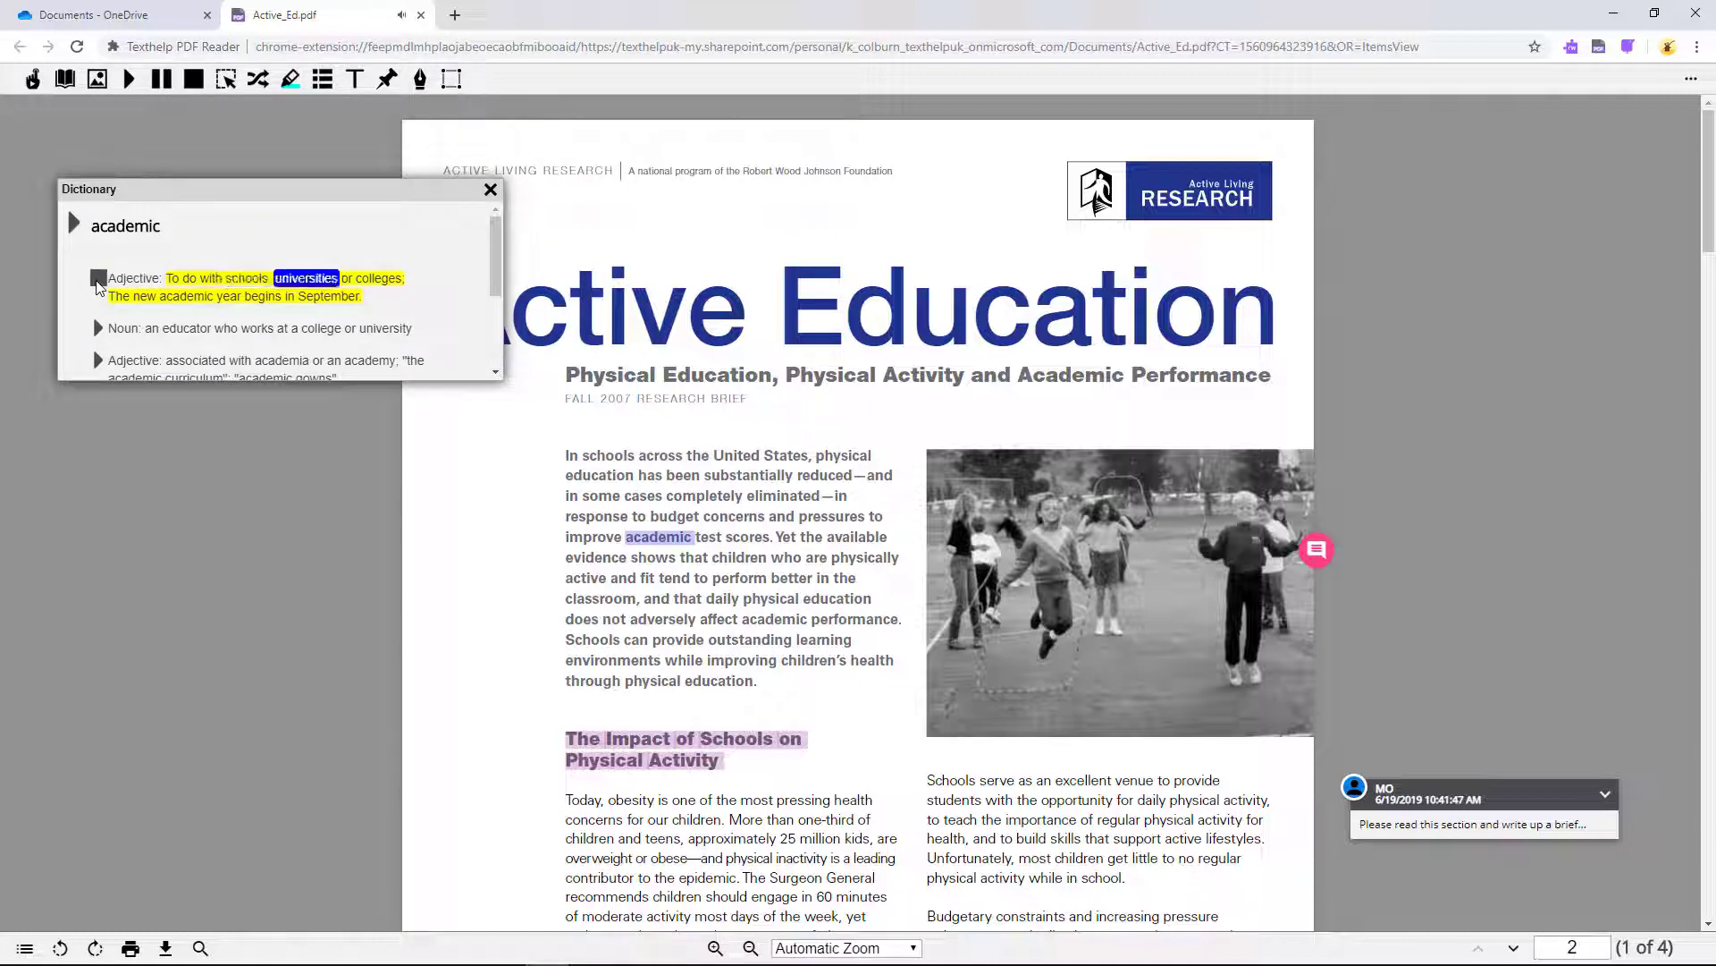
click(98, 279)
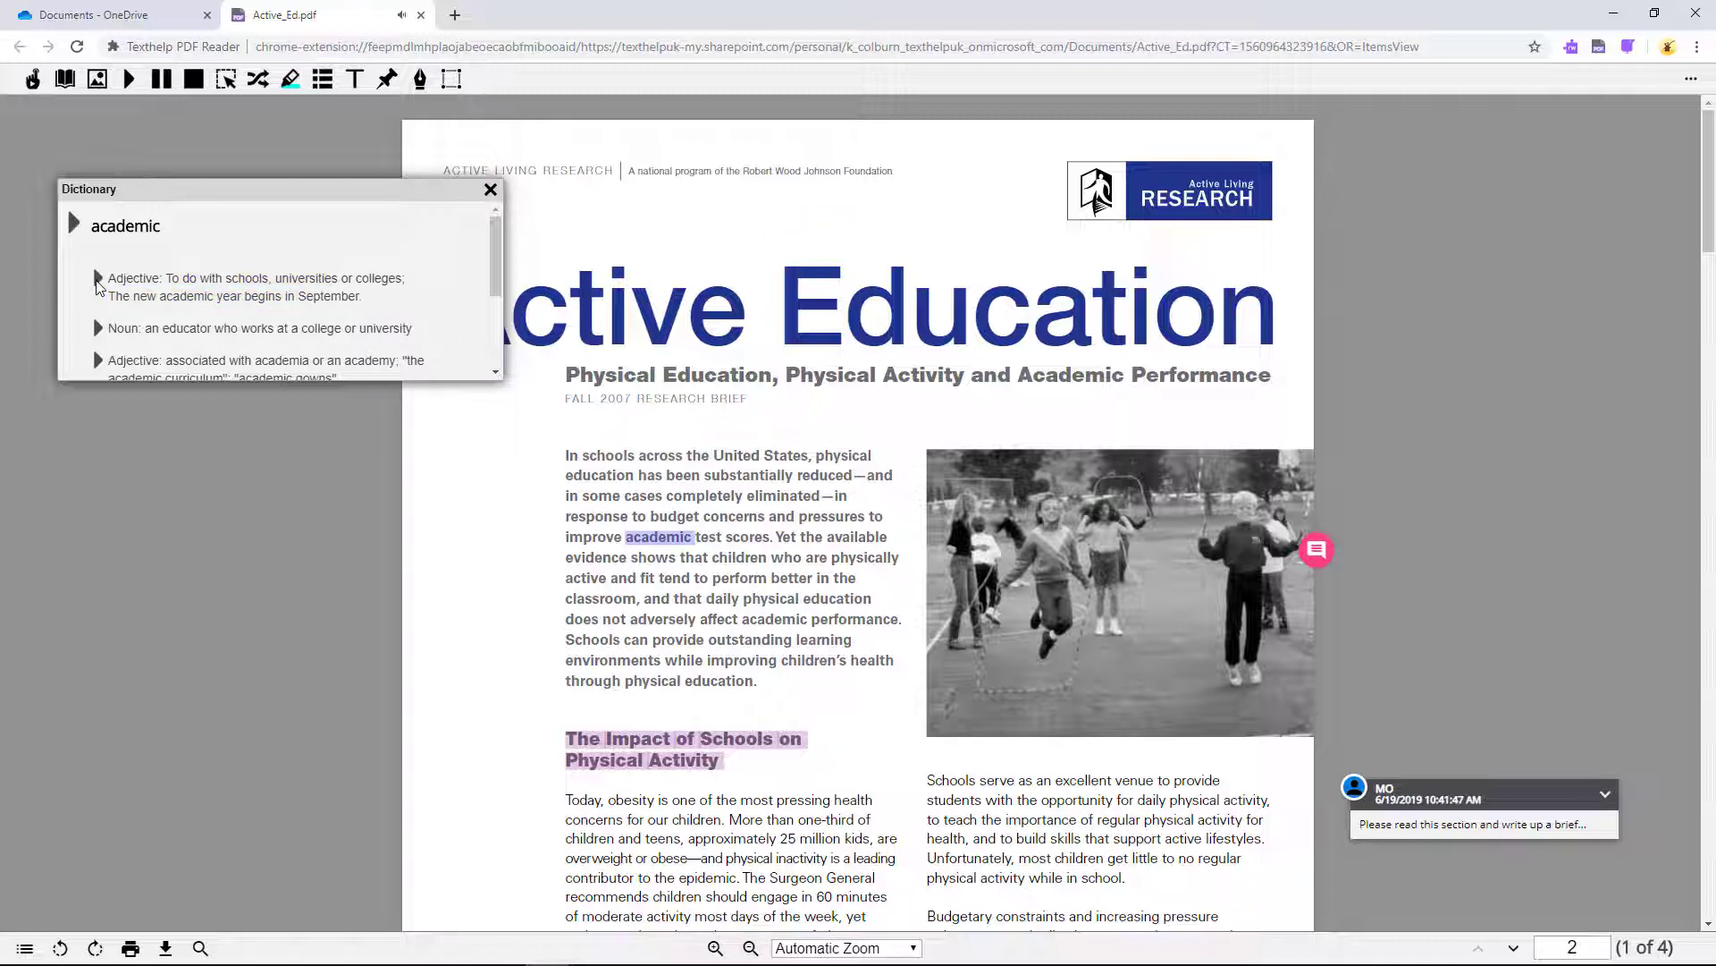
click(491, 191)
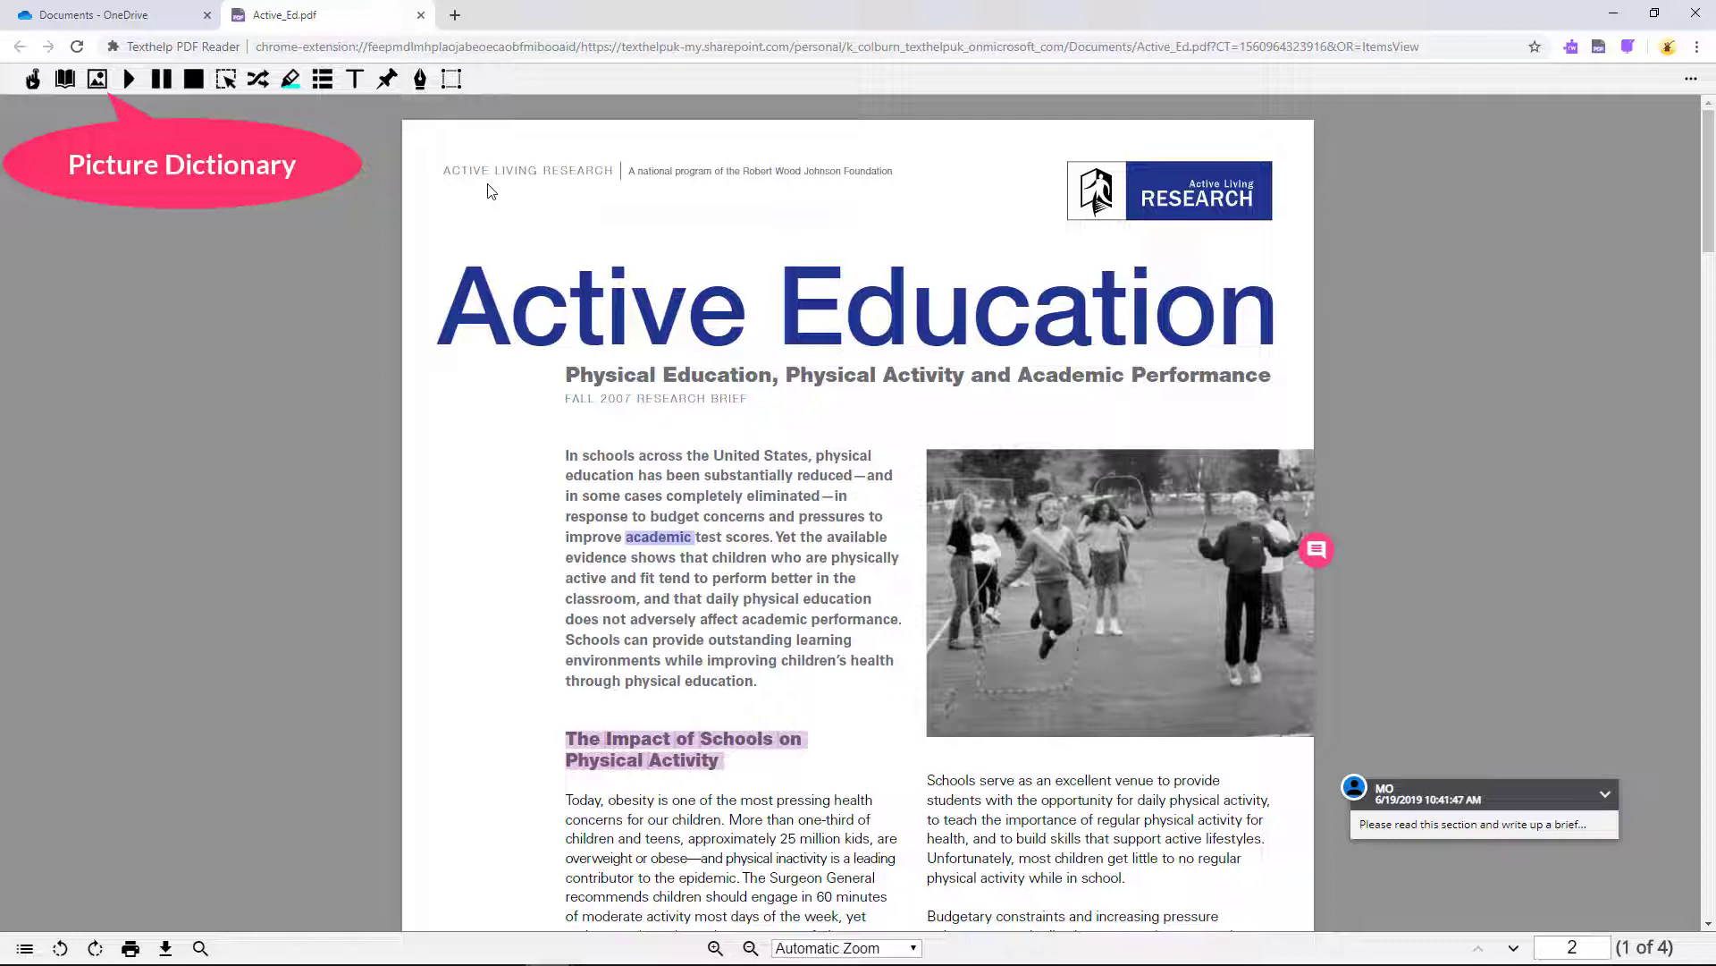
click(677, 516)
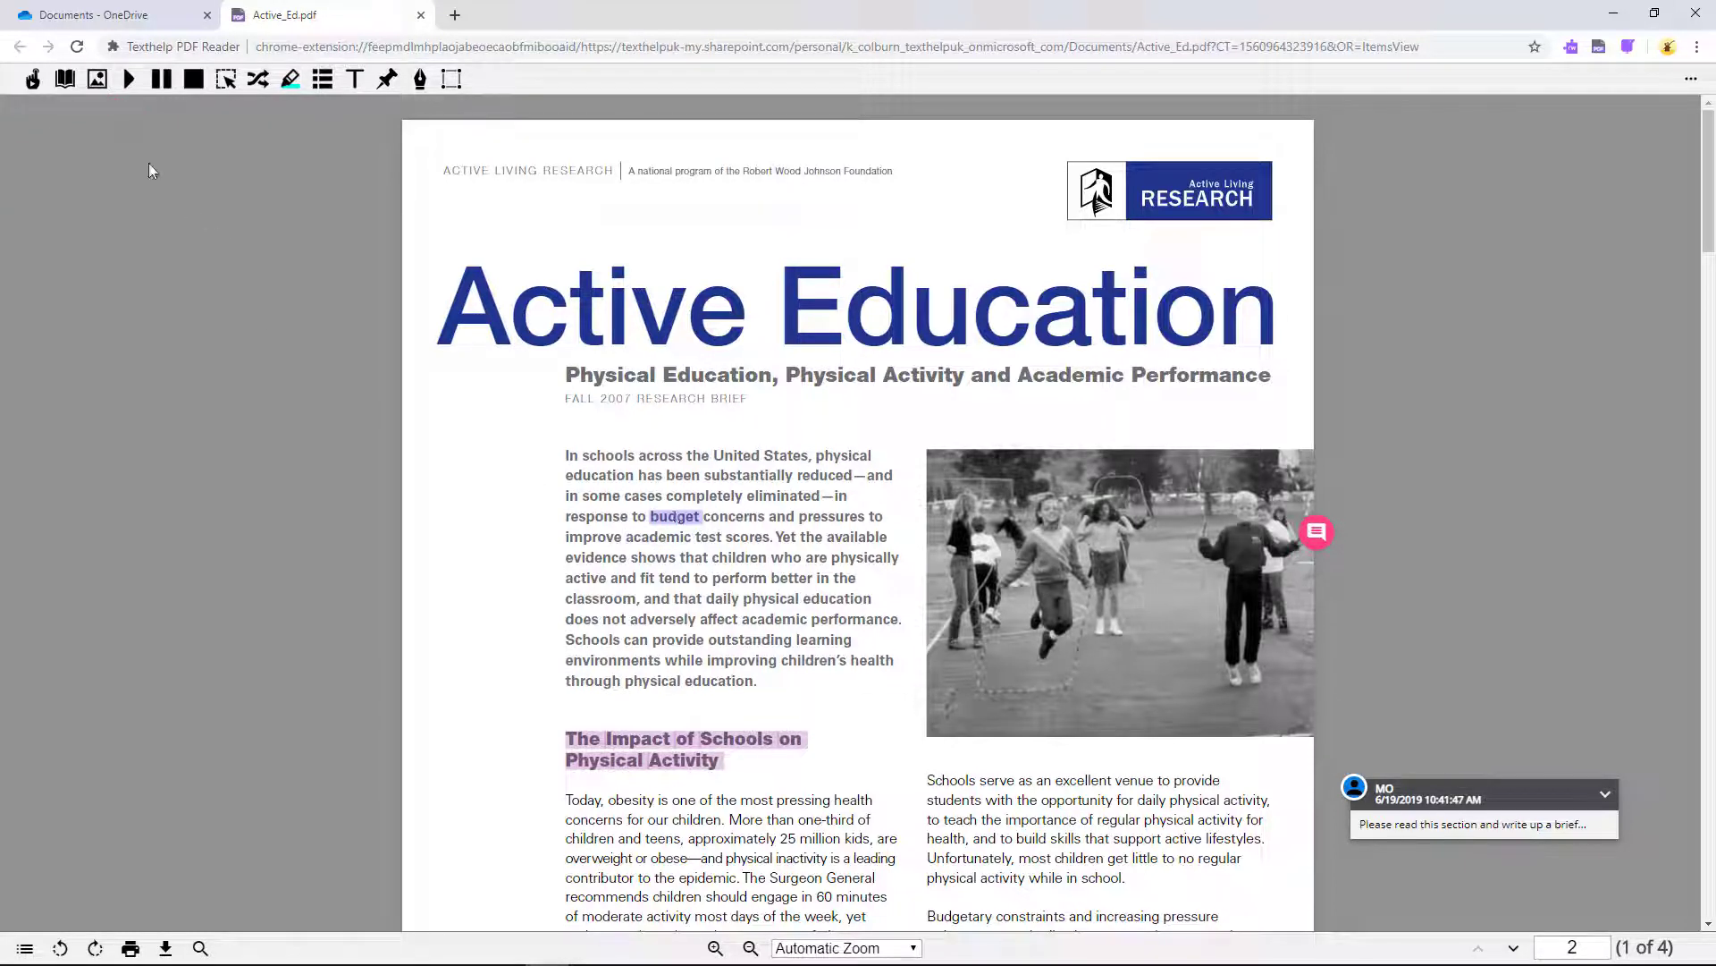
click(97, 78)
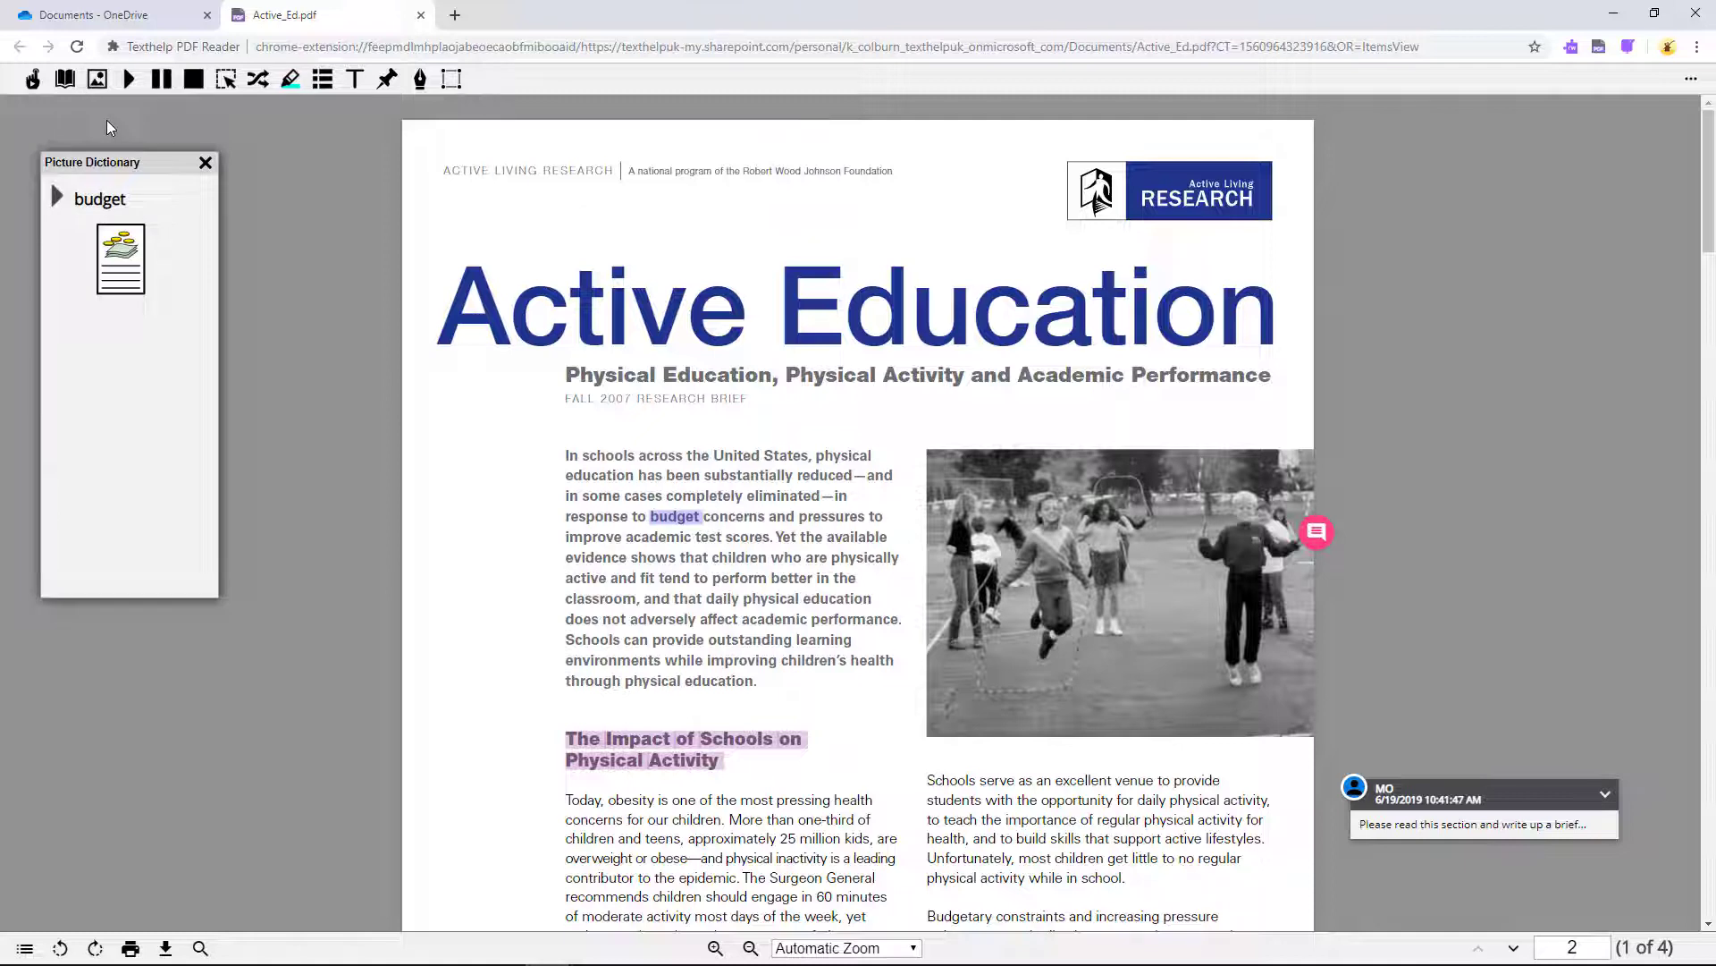
click(206, 164)
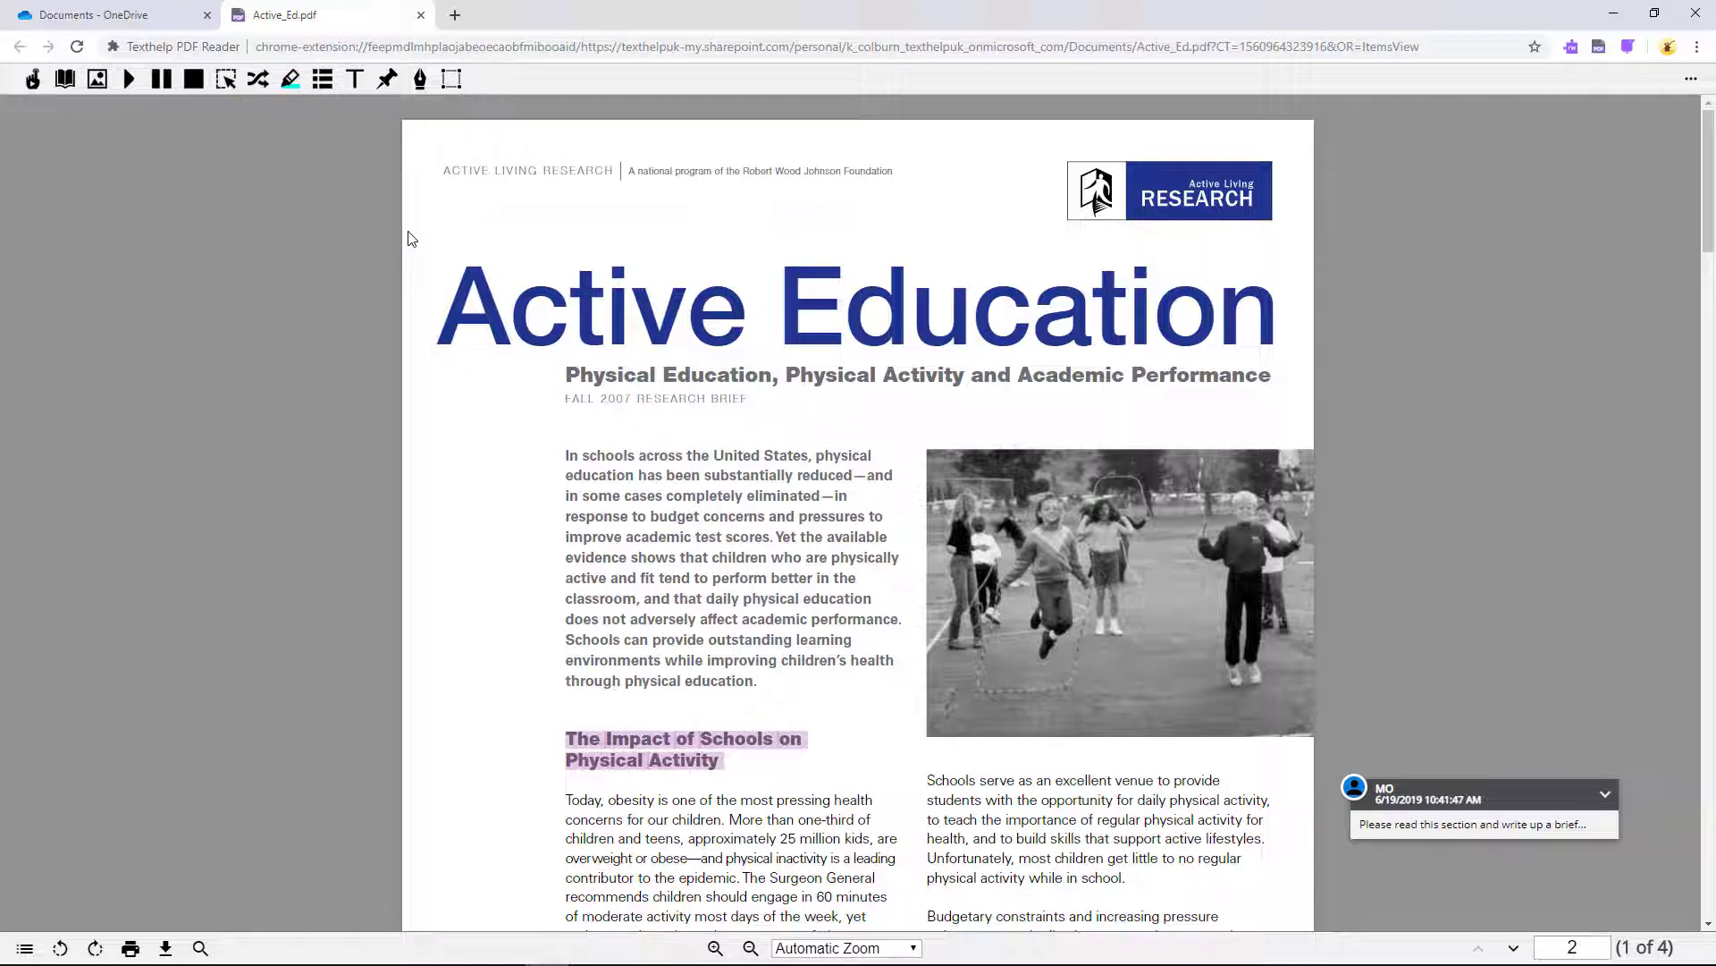
click(195, 86)
drag(552, 716, 821, 780)
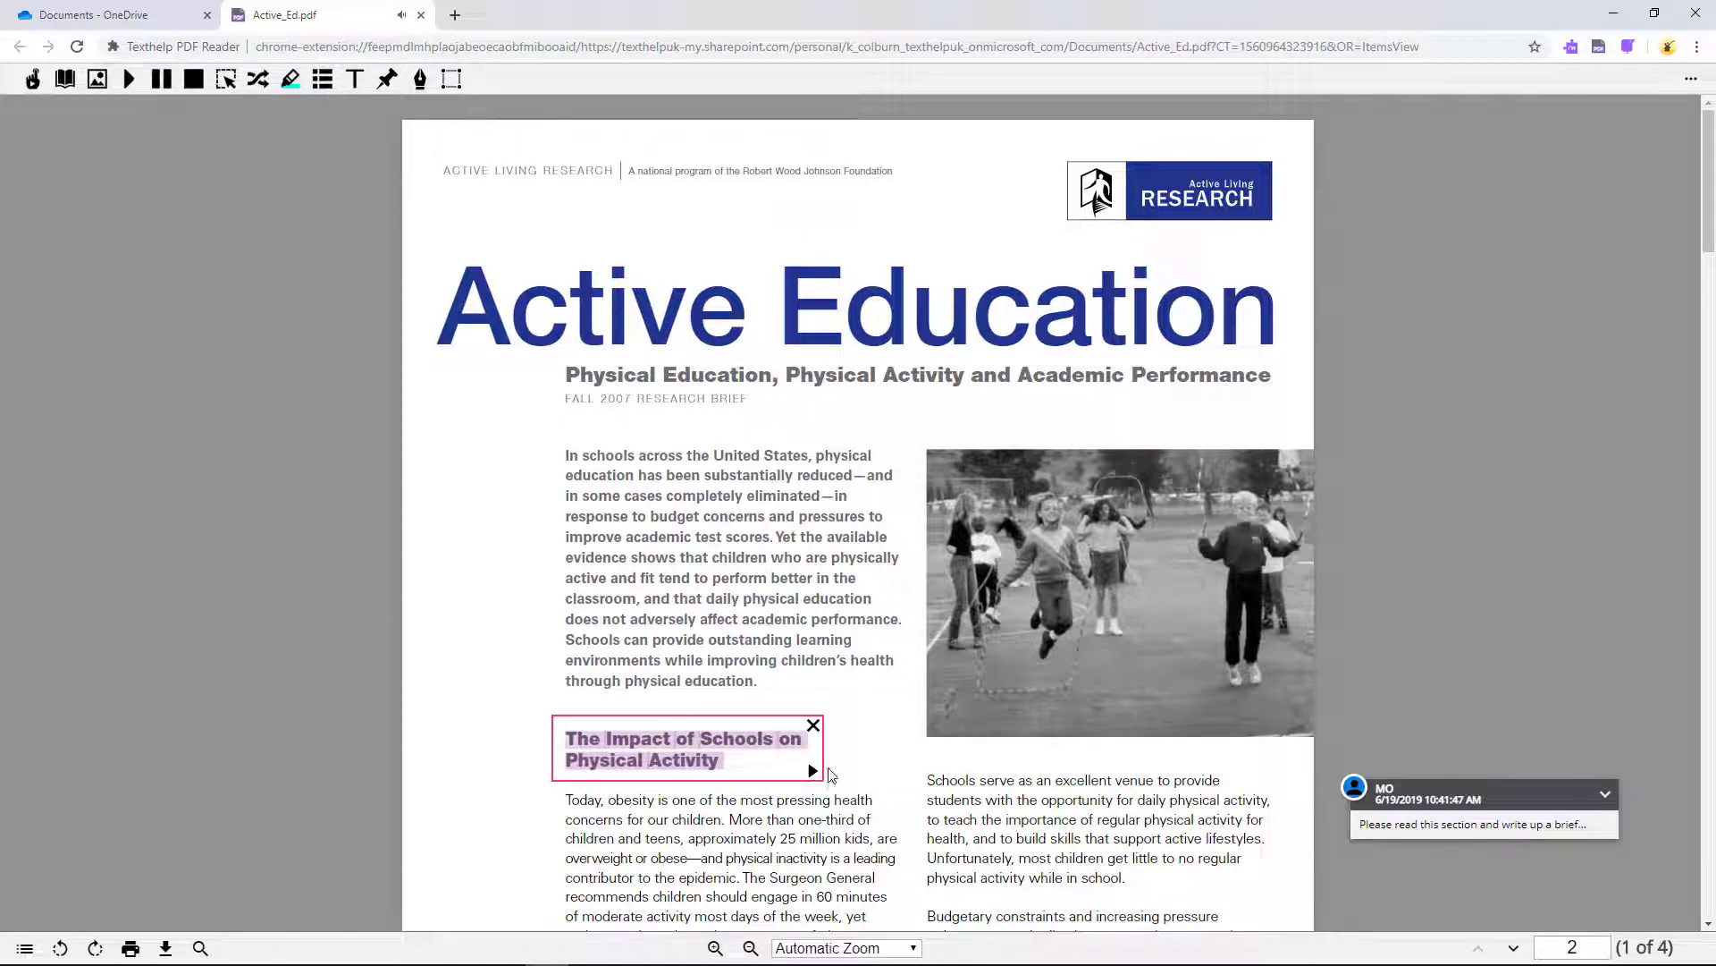
click(814, 726)
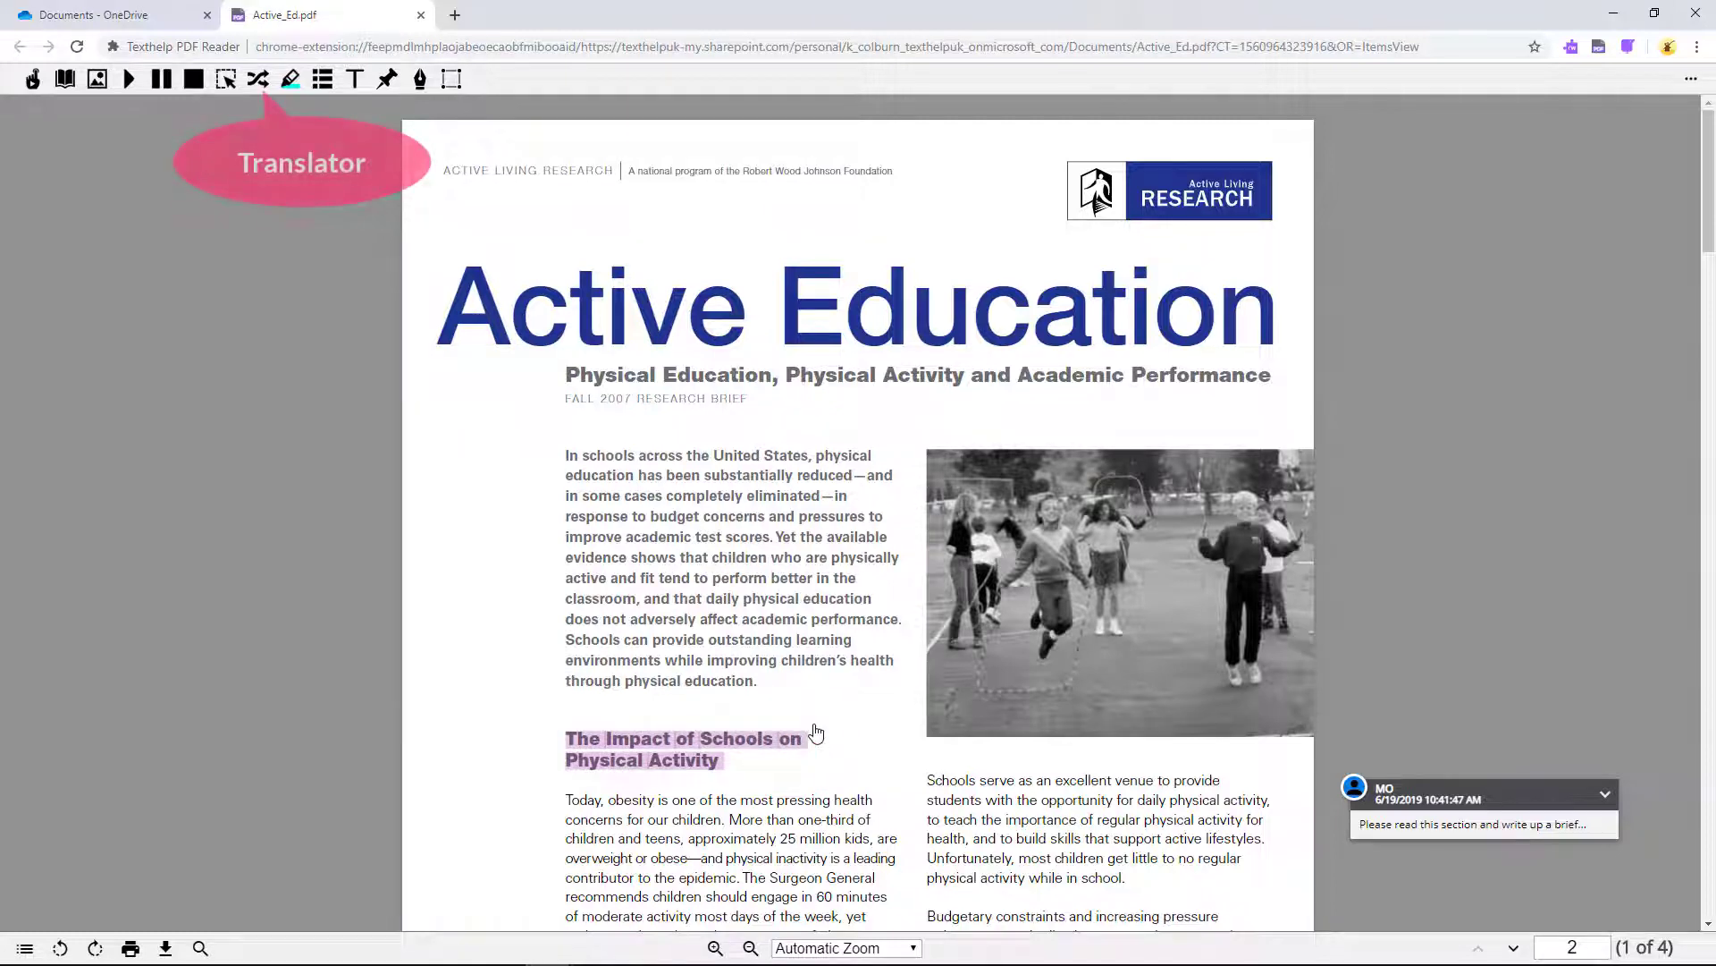
double_click(624, 659)
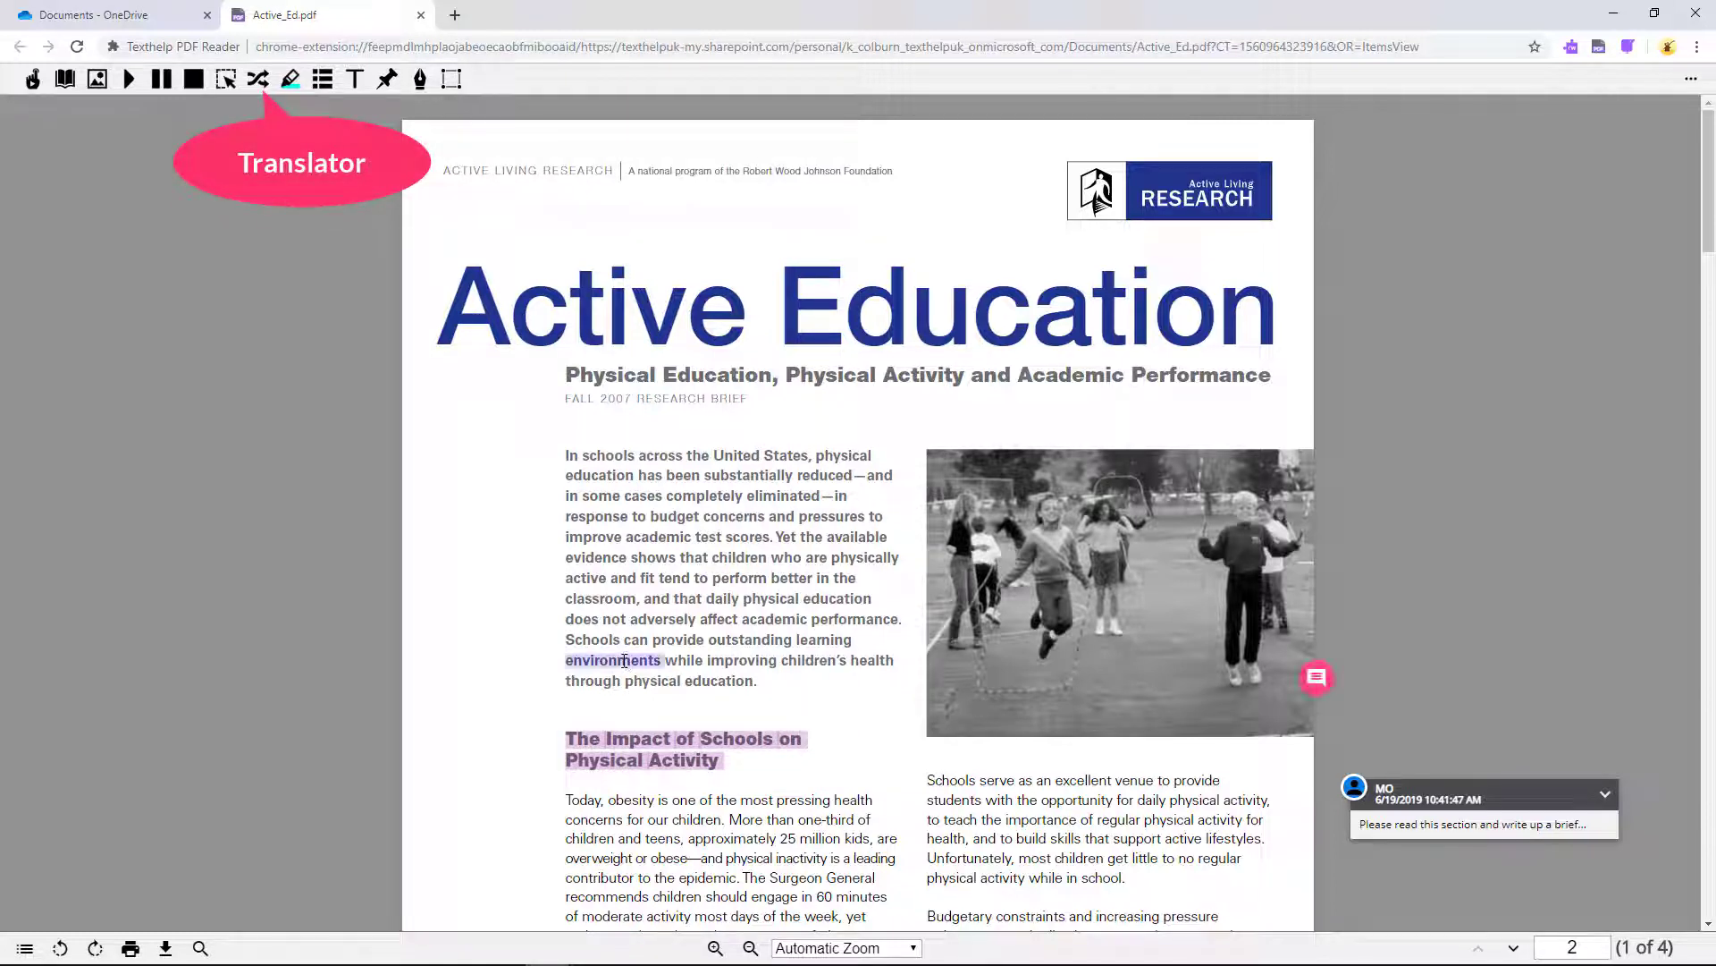
click(260, 78)
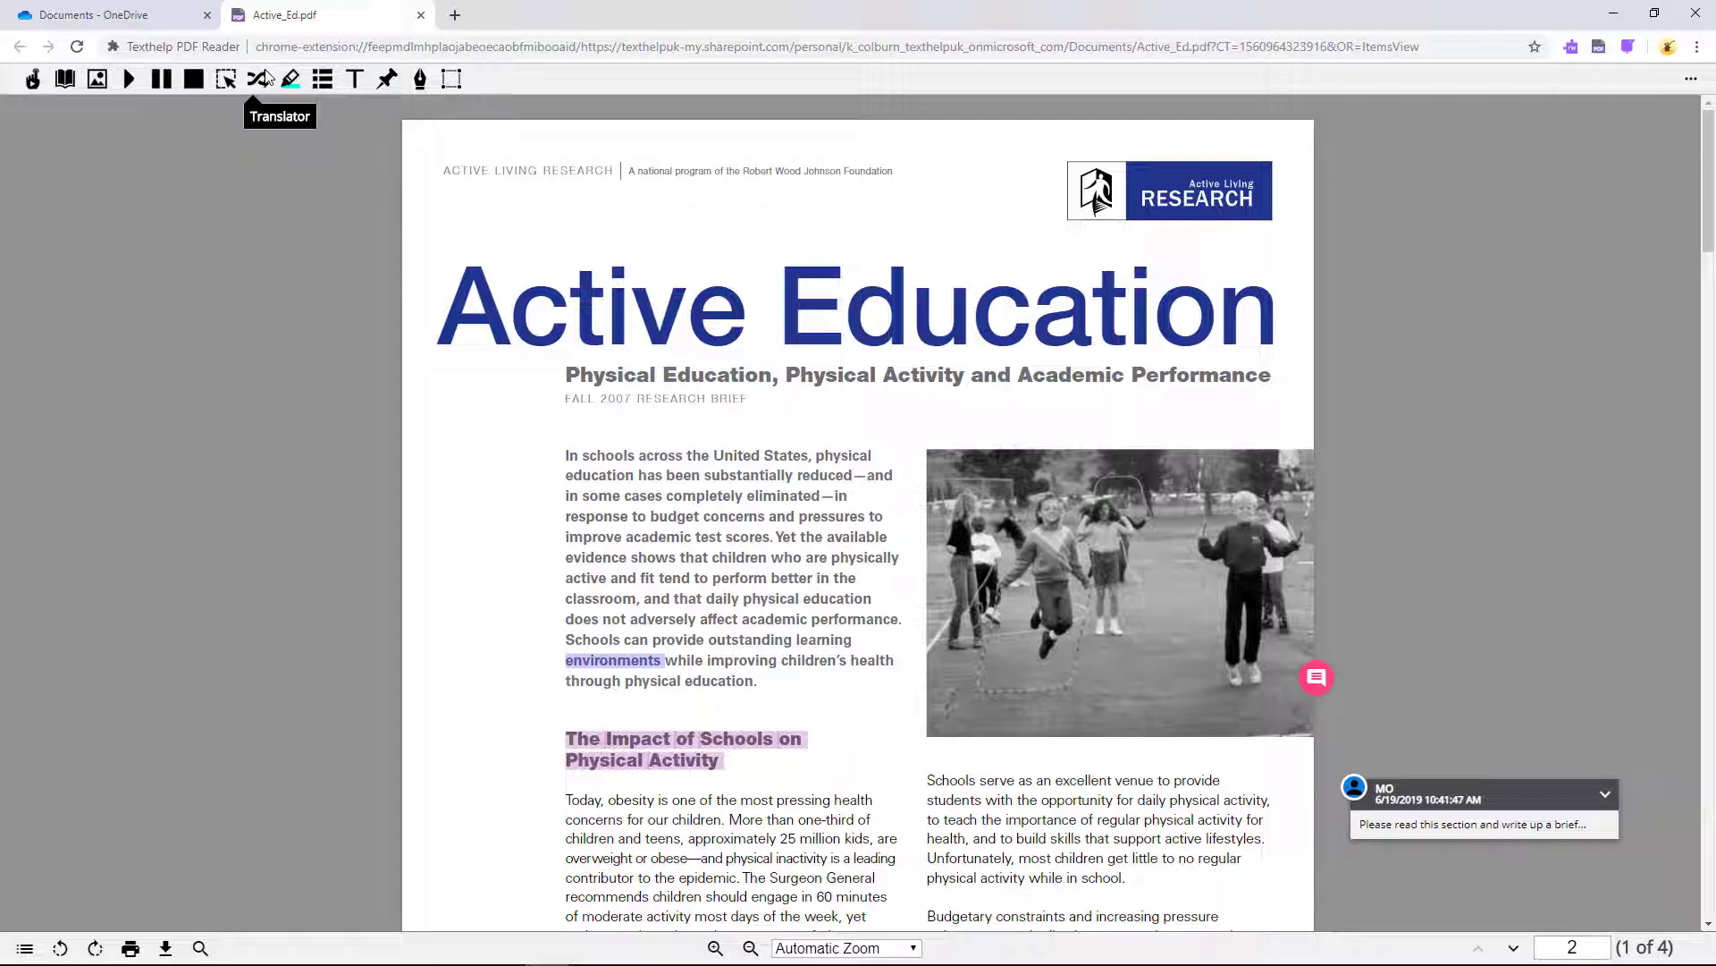
click(59, 181)
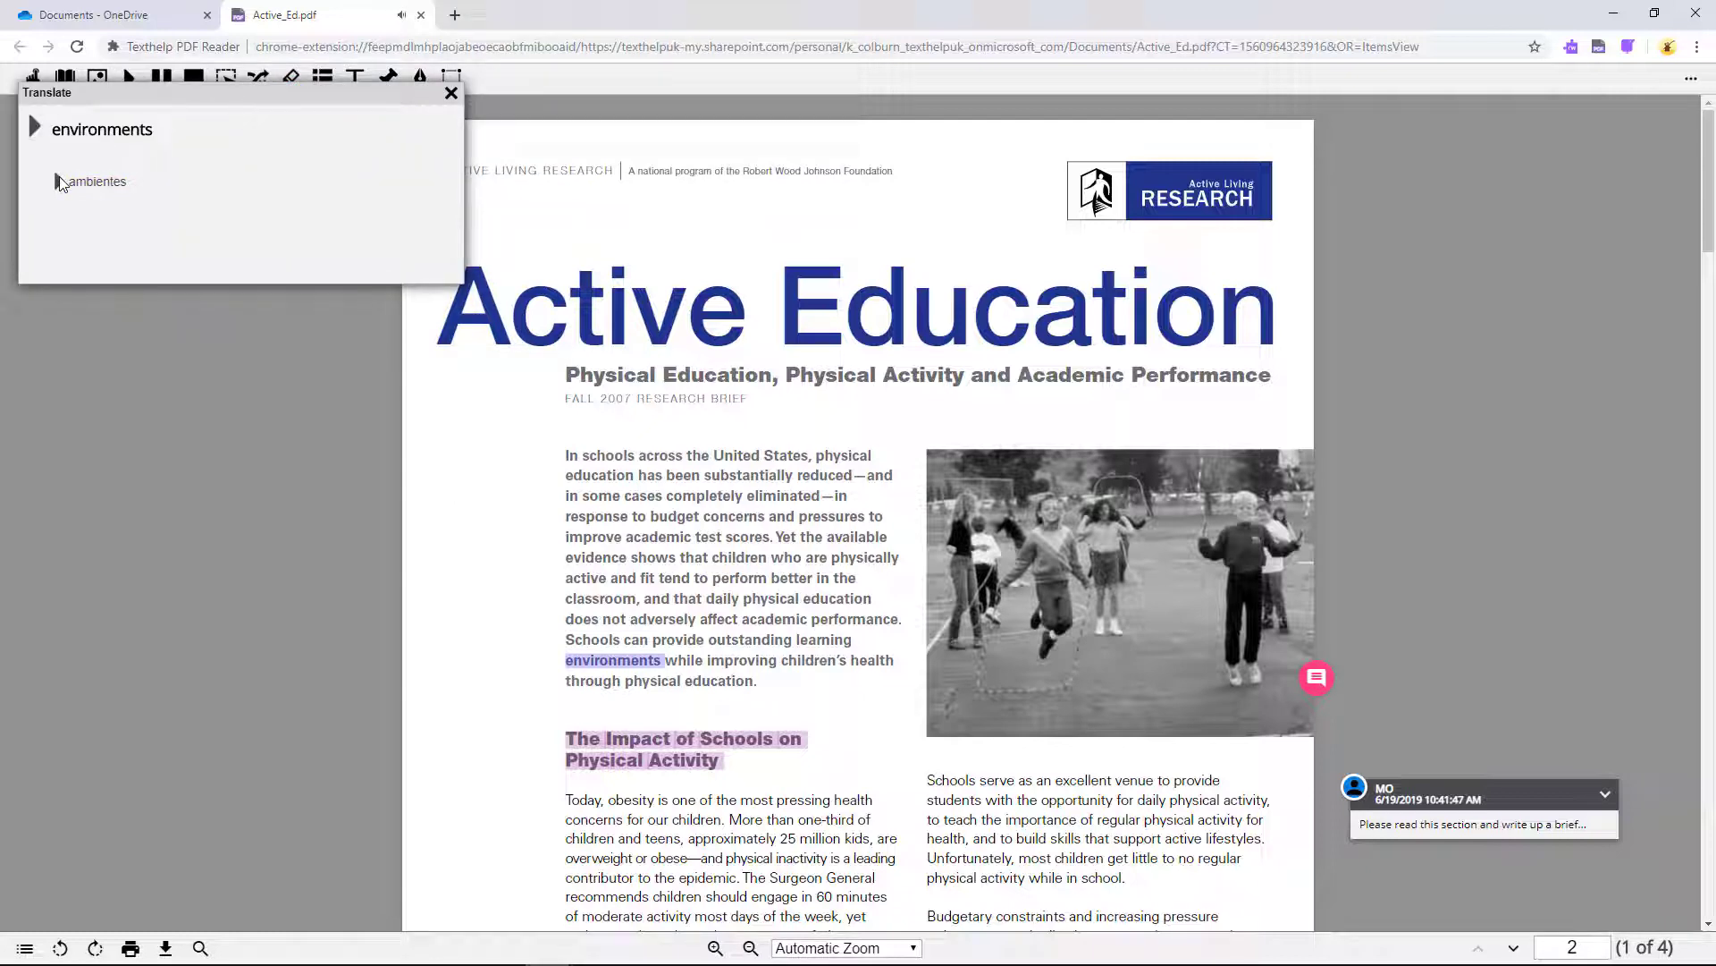
click(451, 93)
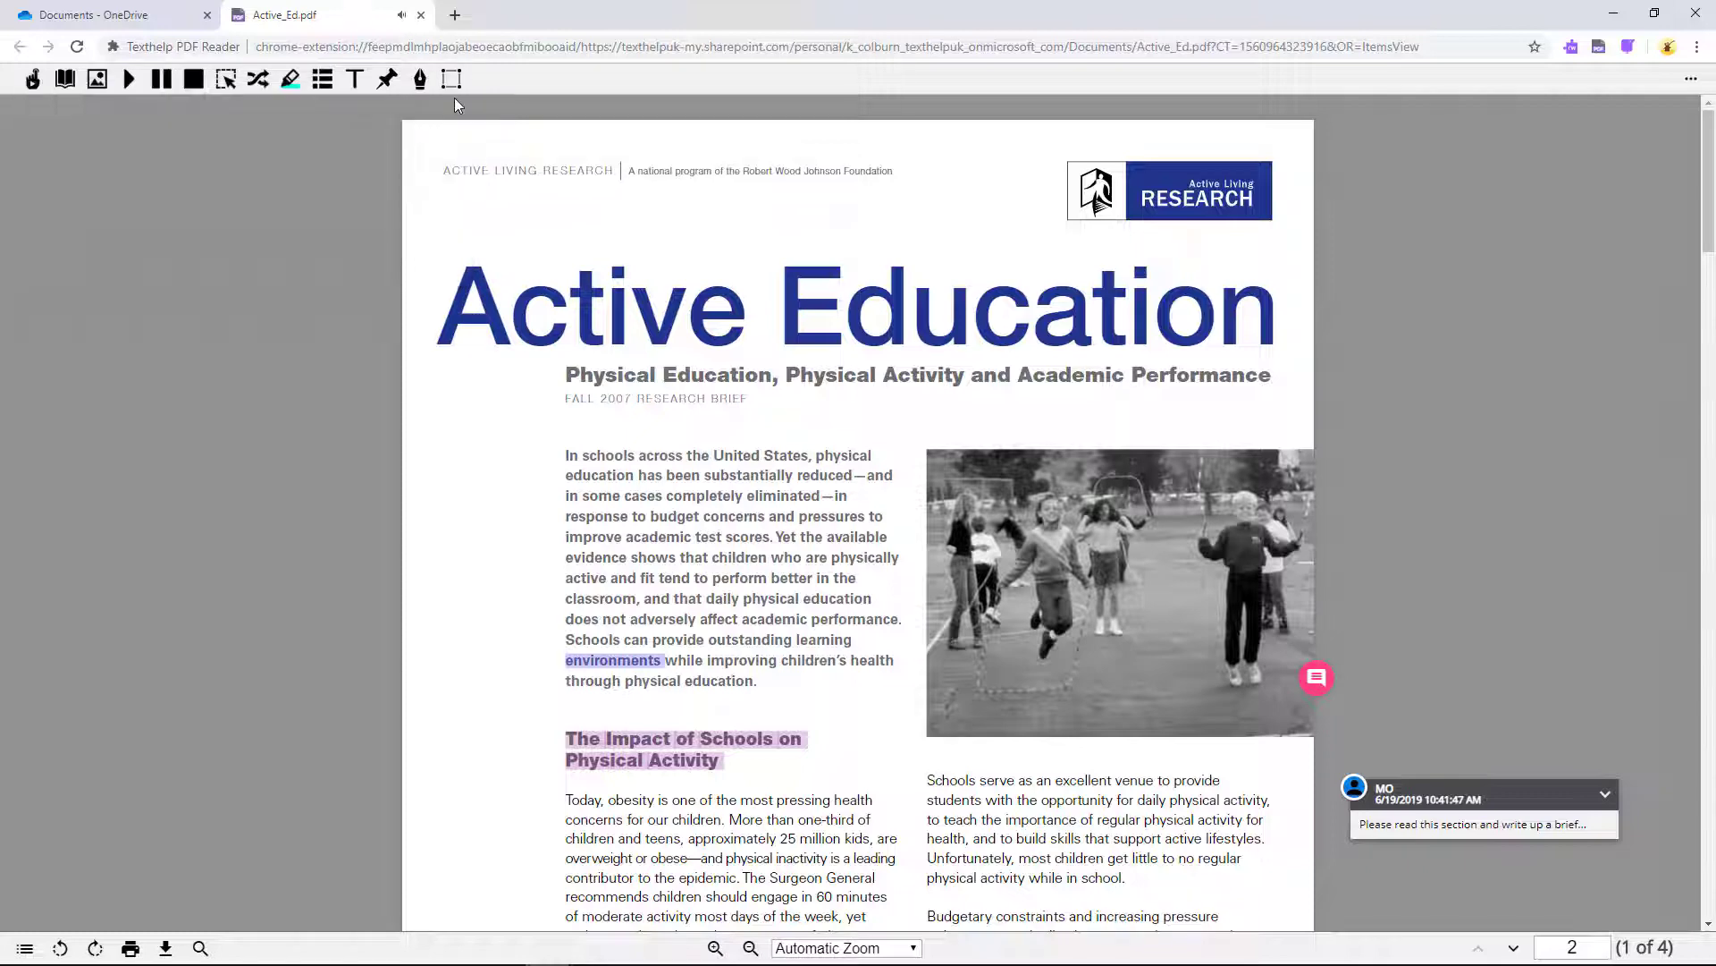
- Highlight the budgetary constraints lines in blue and the advocates' argument in pink
scroll(399, 476, down, 5)
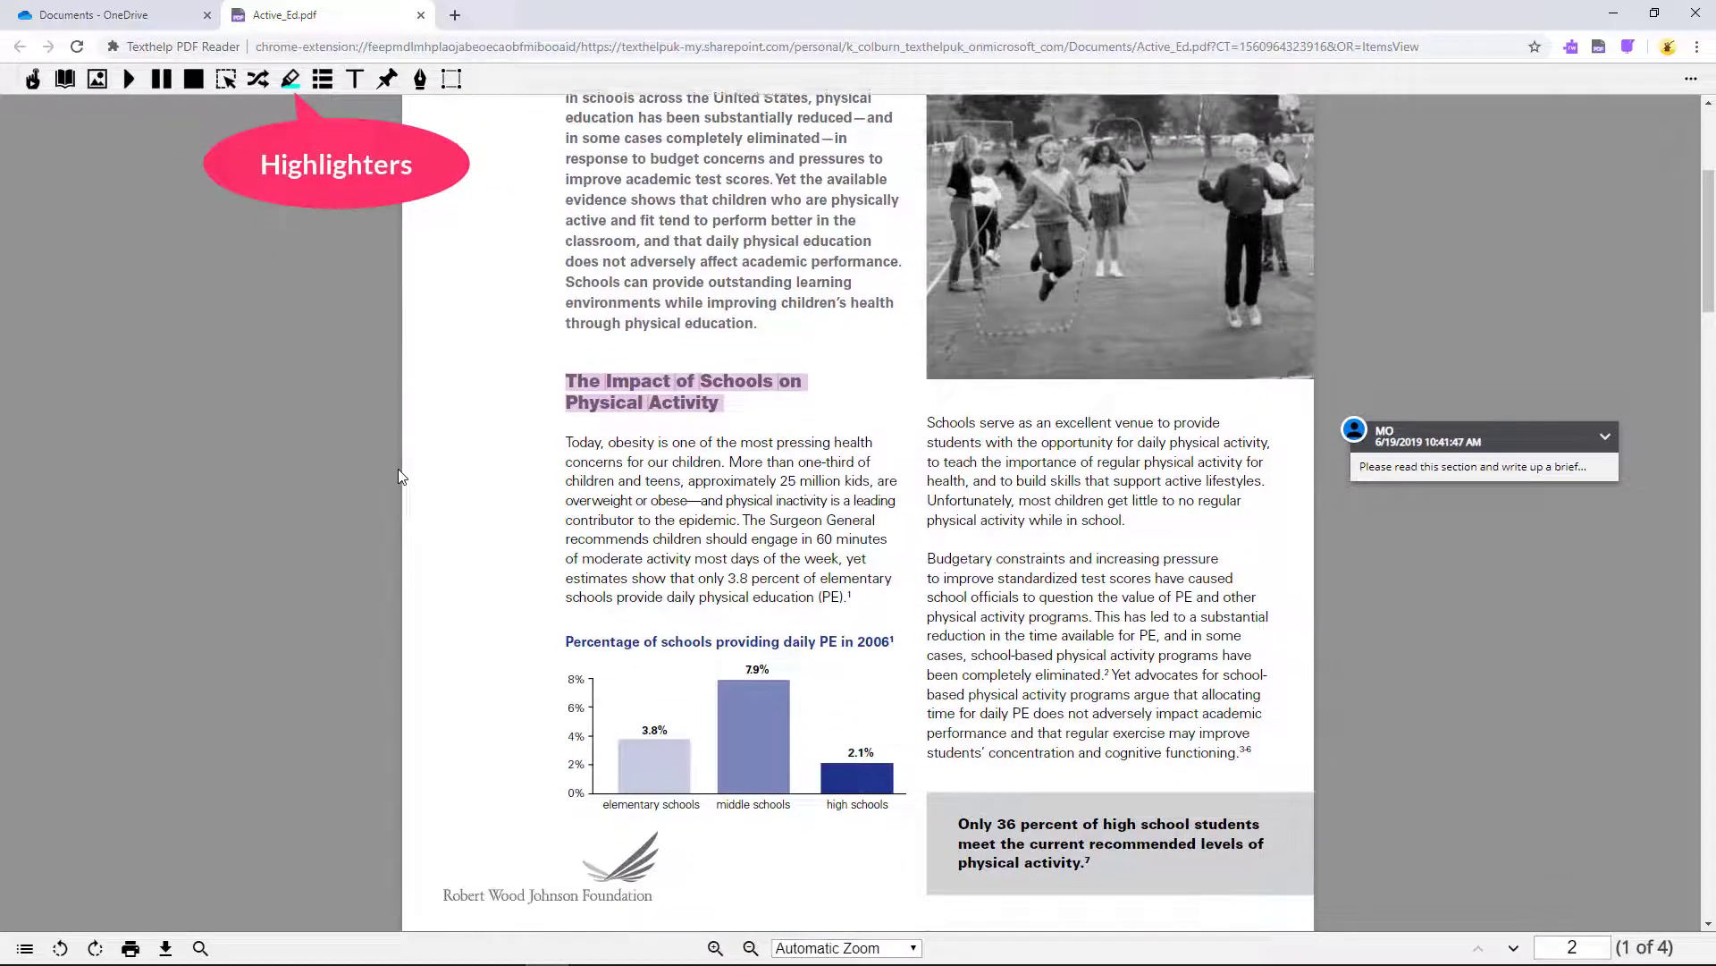
drag(922, 465, 1095, 508)
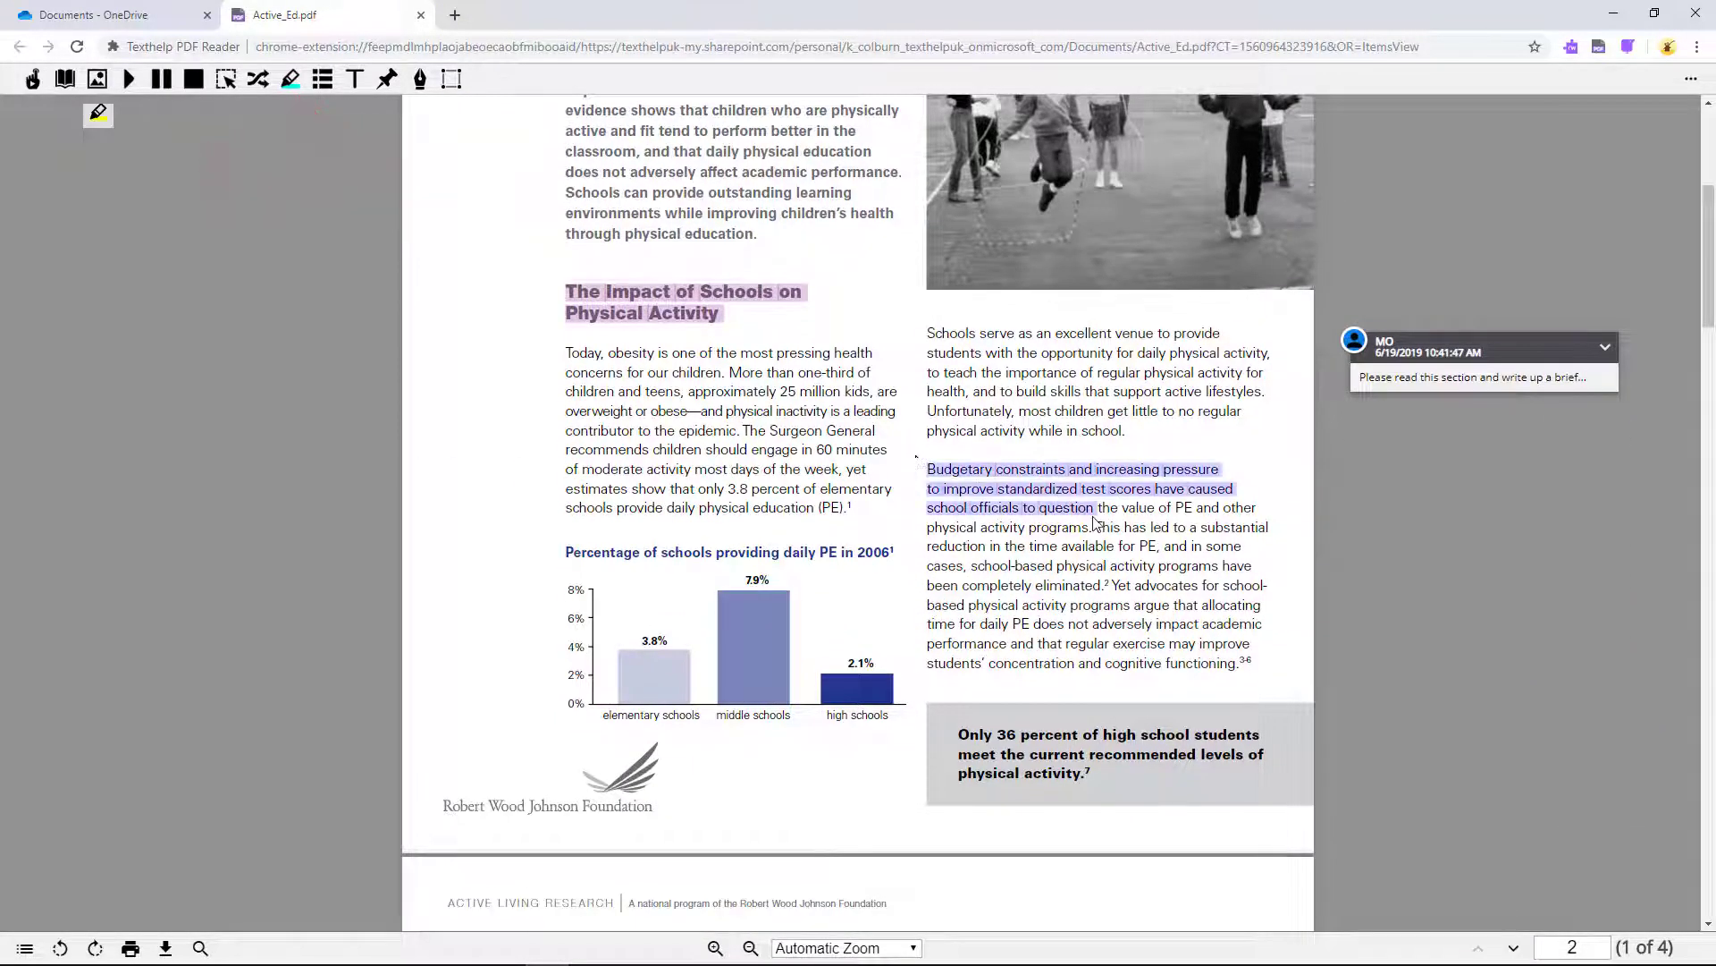
click(292, 79)
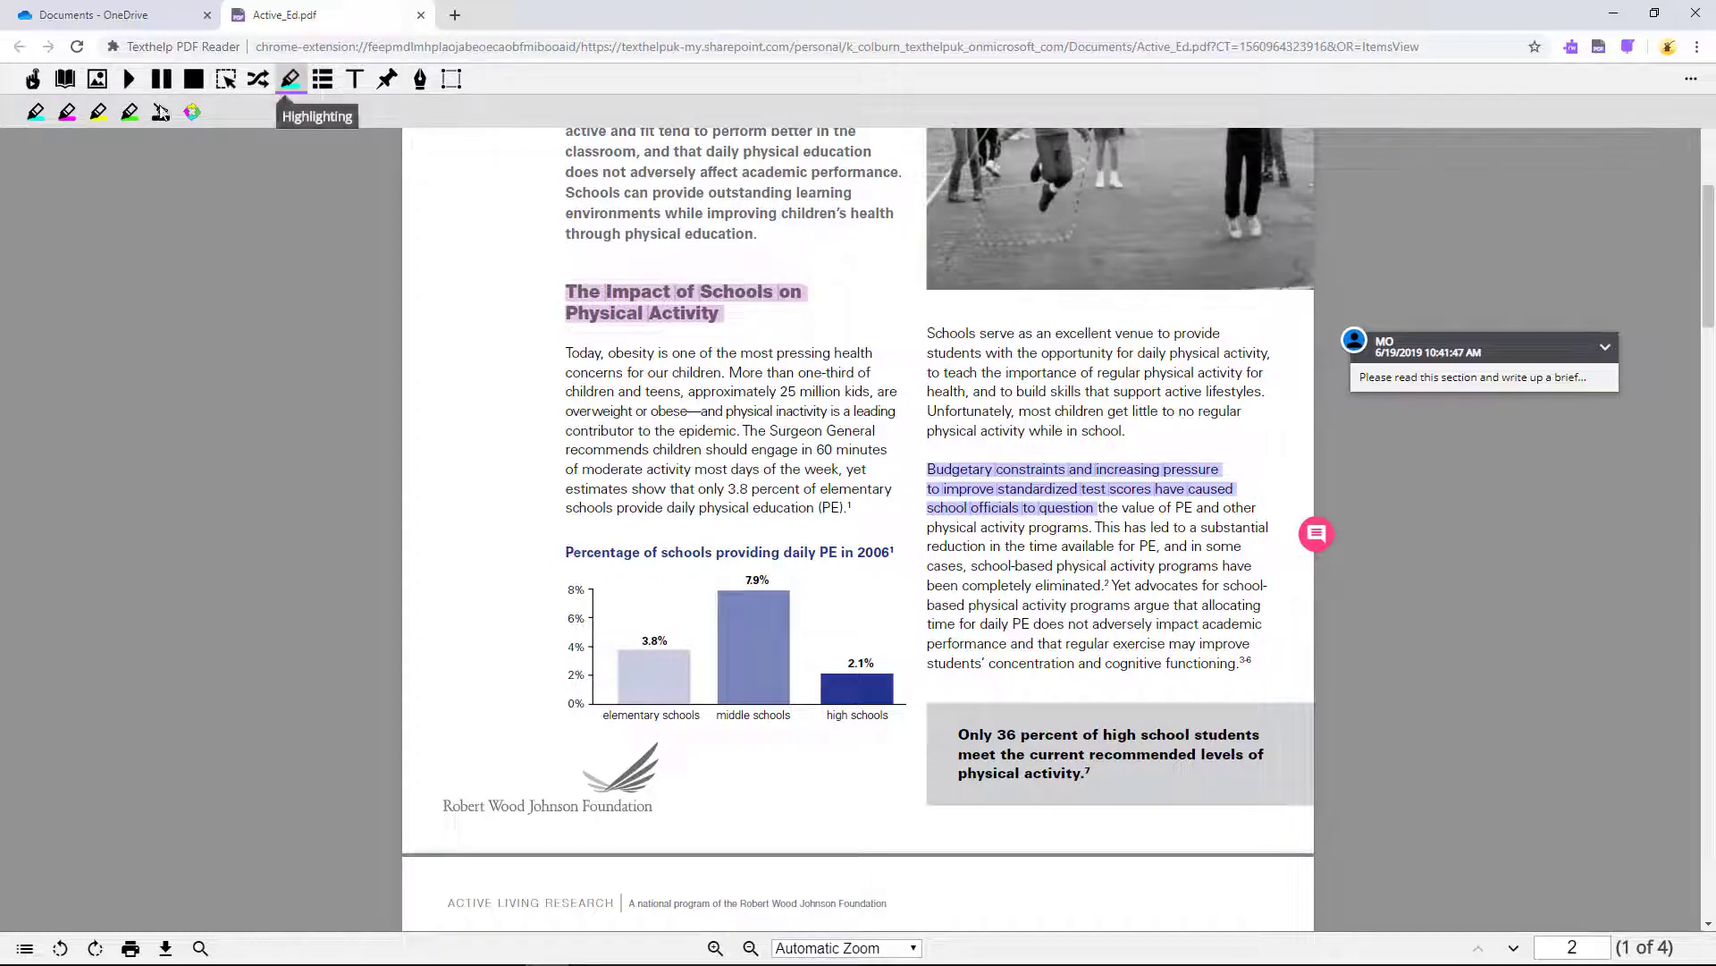
click(36, 112)
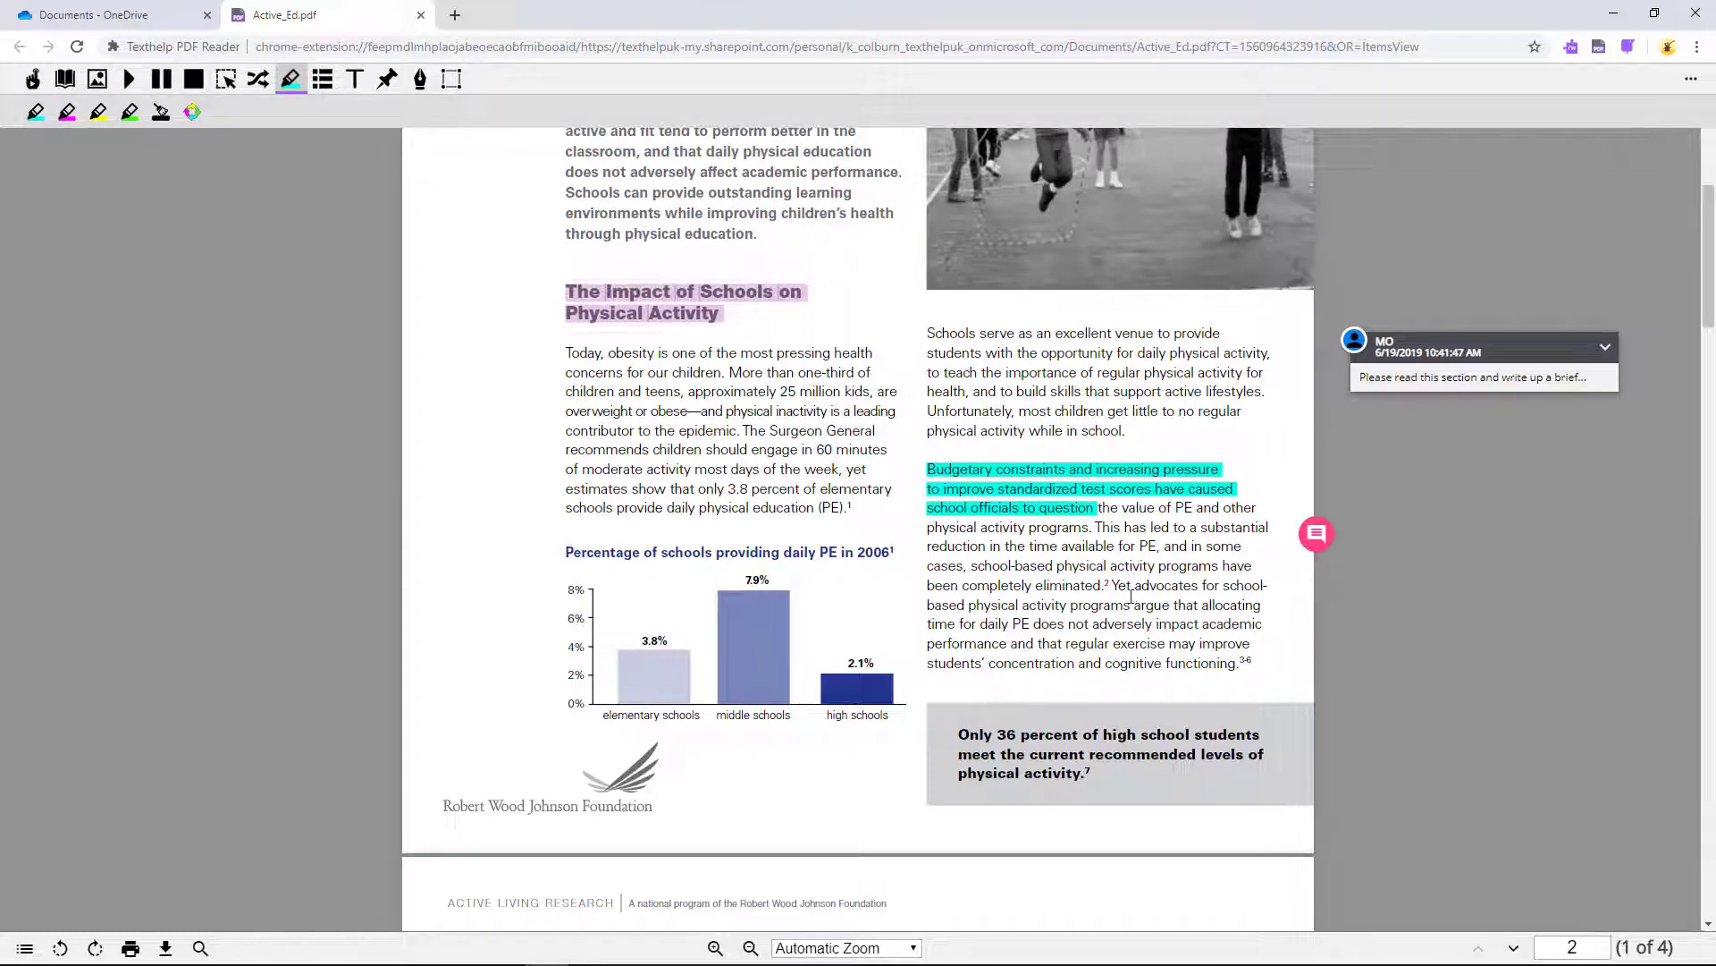
drag(1112, 585, 1198, 646)
click(67, 112)
- Highlight the 10-minute sessions passage in yellow and the Sacrificing physical education sentence in green
scroll(892, 685, down, 3)
scroll(891, 685, down, 3)
drag(919, 494, 1180, 573)
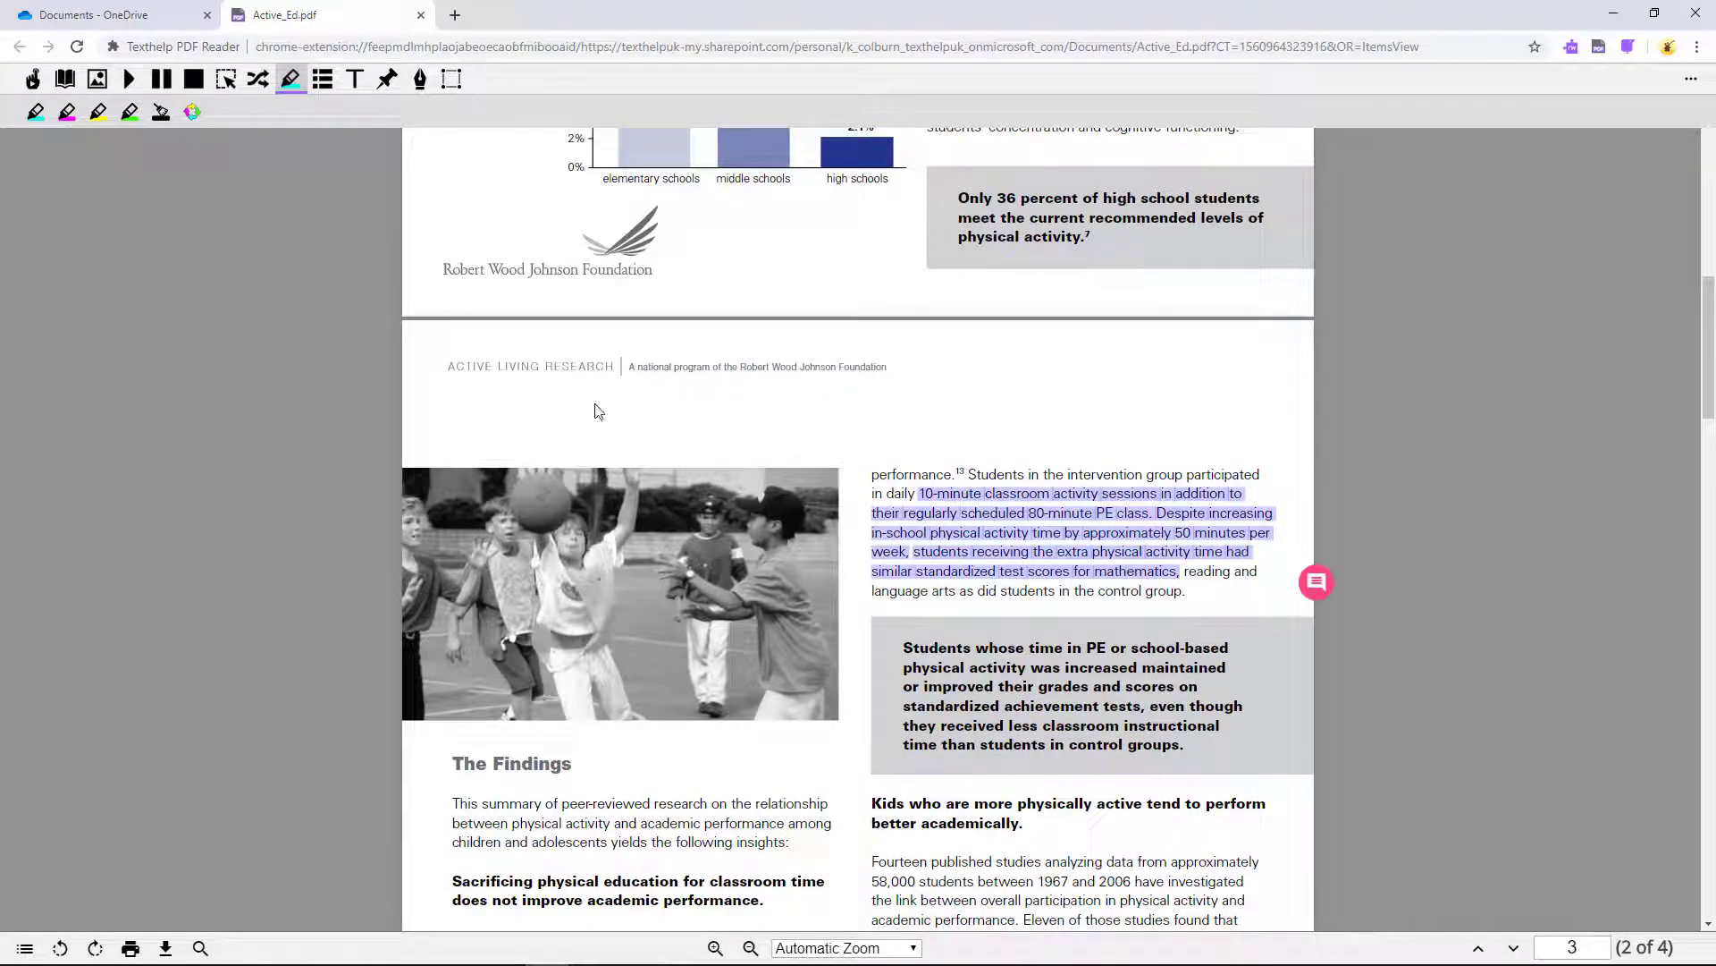
click(97, 121)
scroll(858, 528, down, 2)
drag(452, 703, 766, 723)
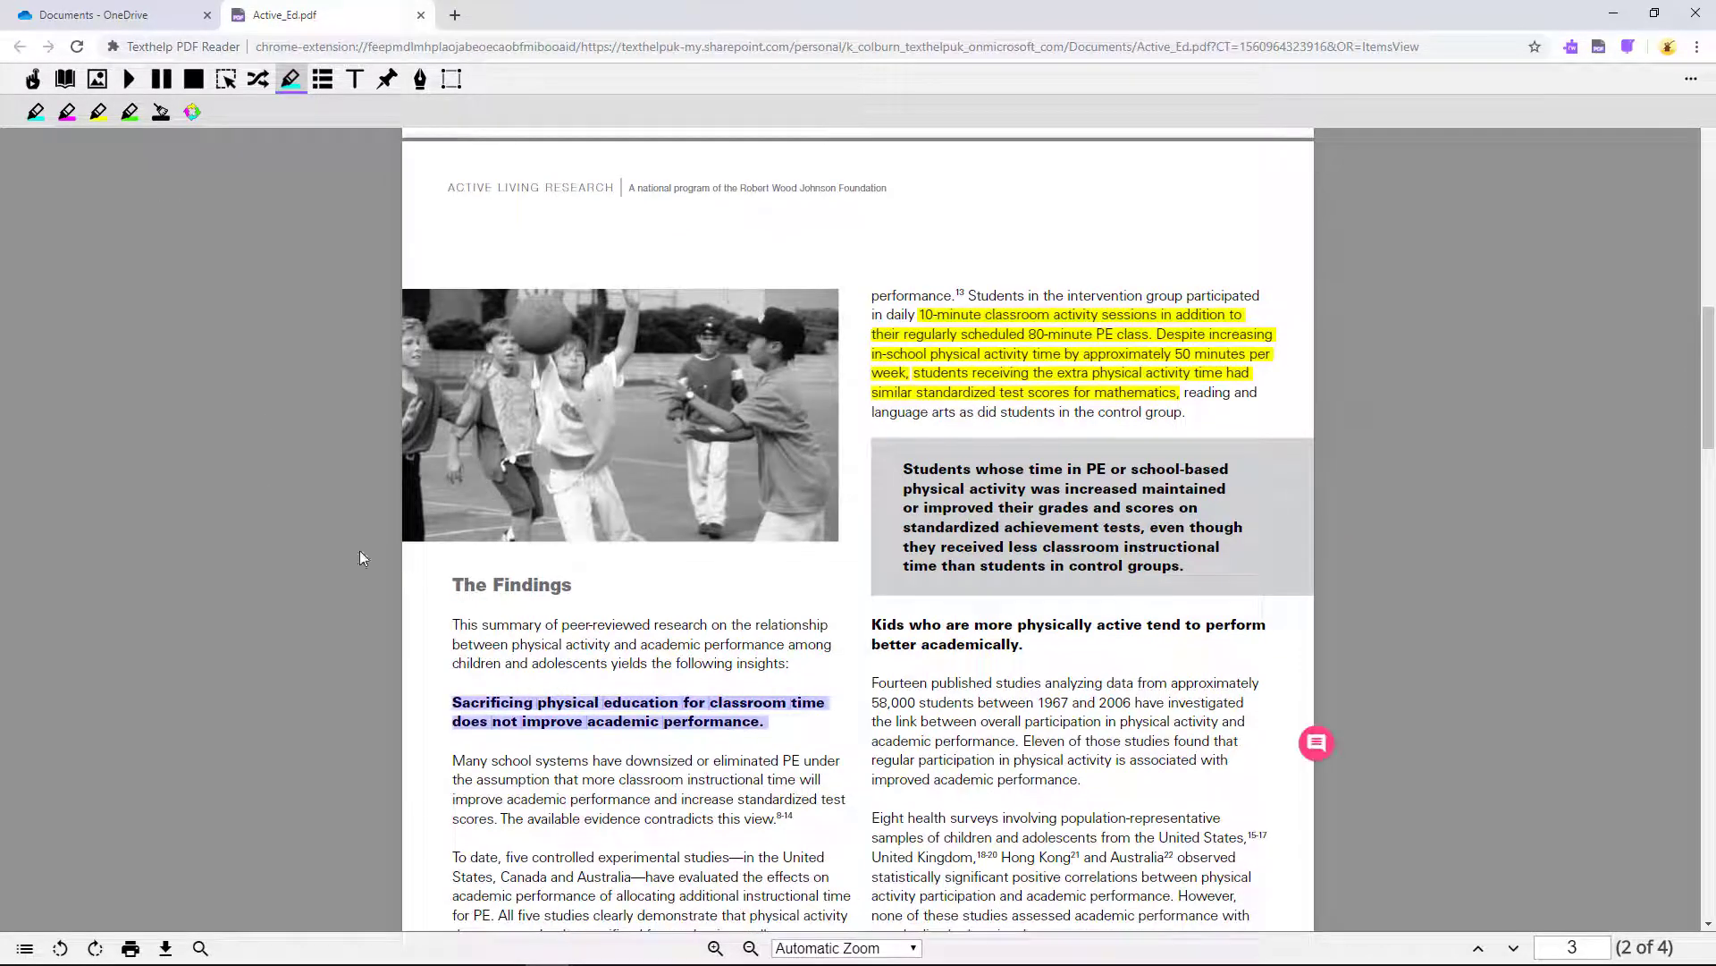
click(129, 112)
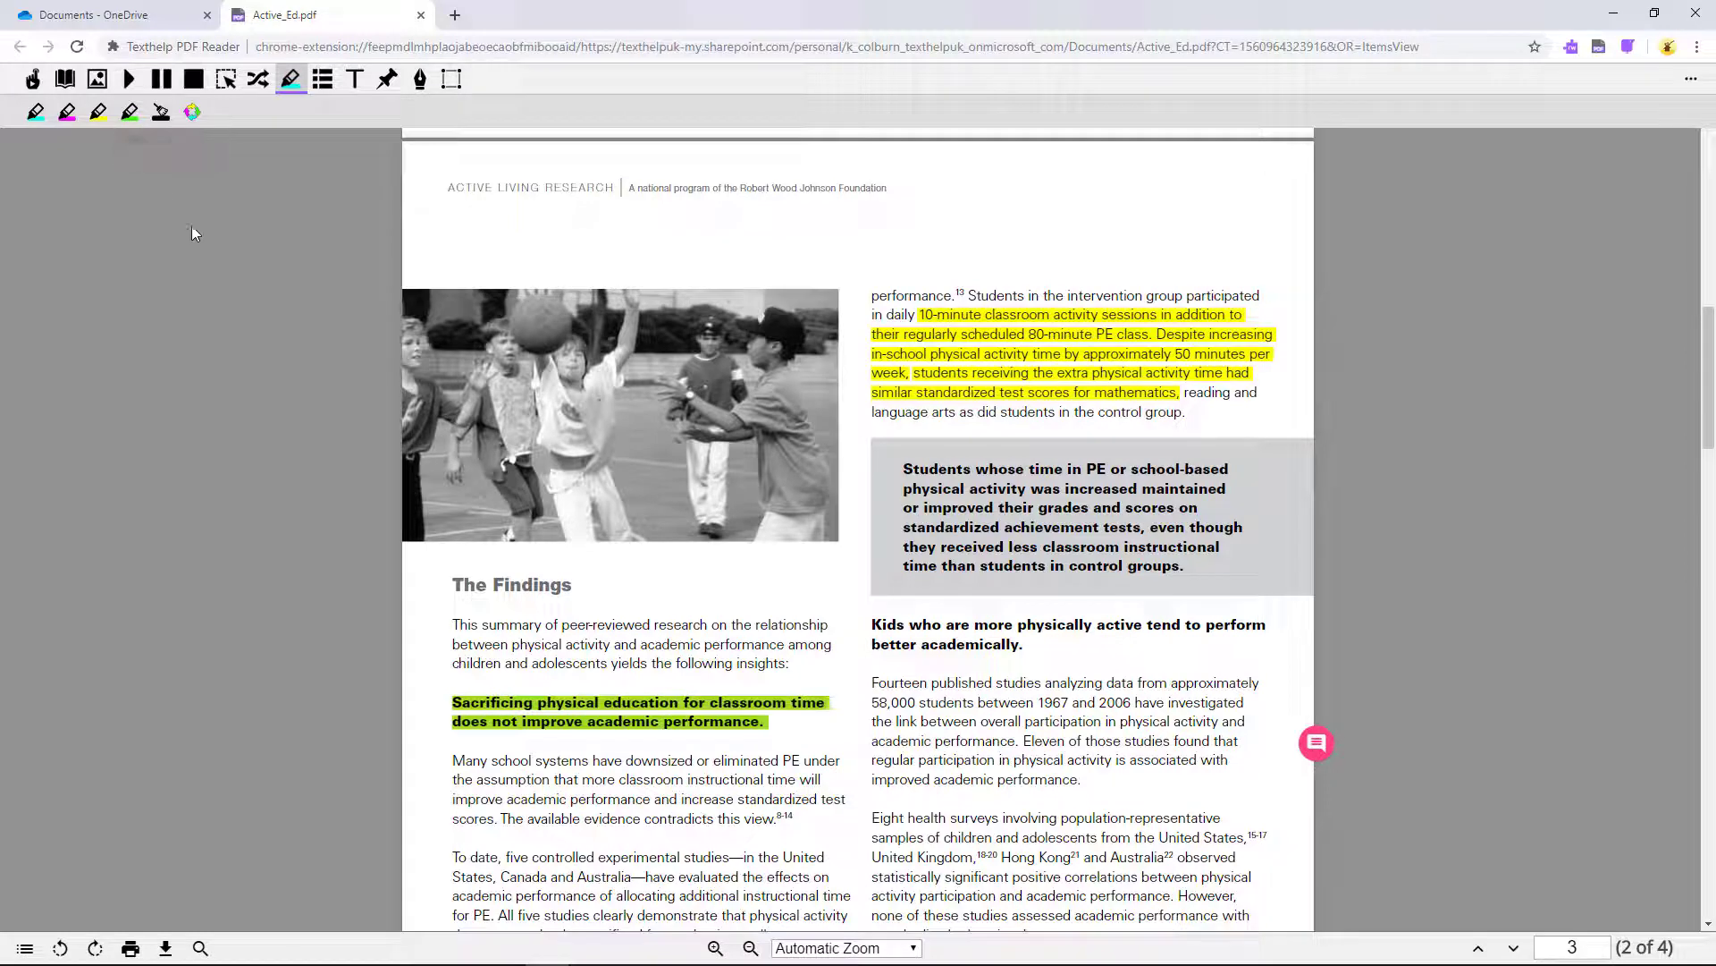
- Collect highlights of all colours into a new Word document, then close it and return to the PDF
click(194, 112)
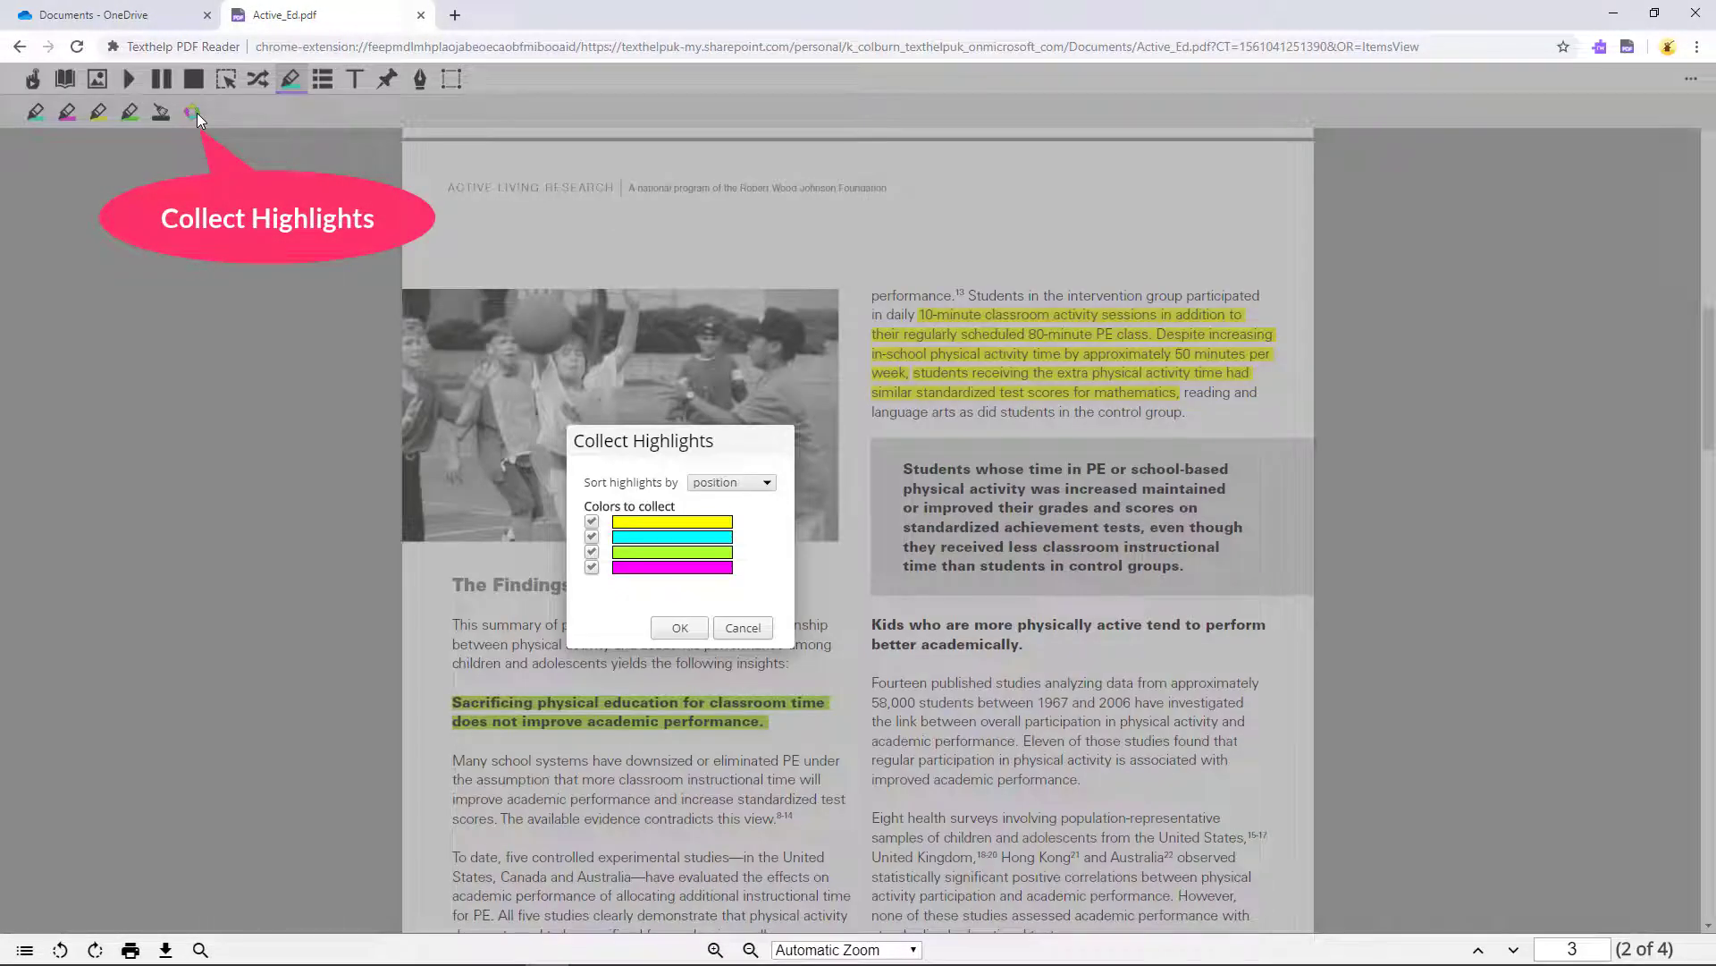
click(680, 628)
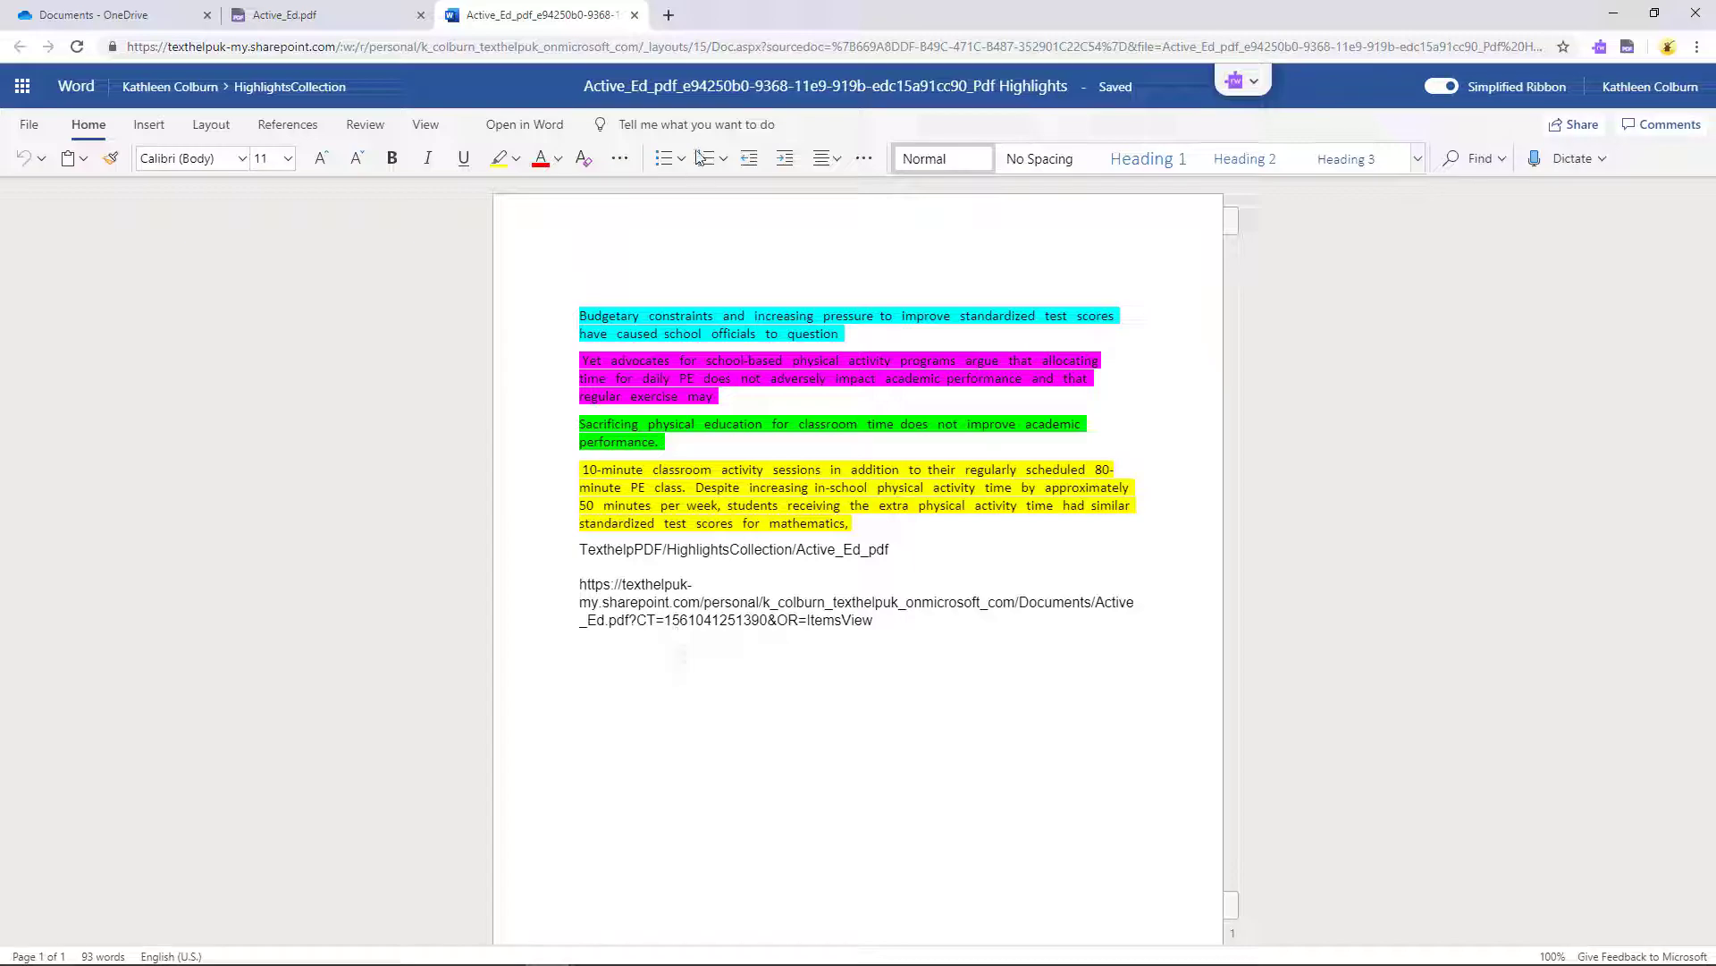
click(636, 15)
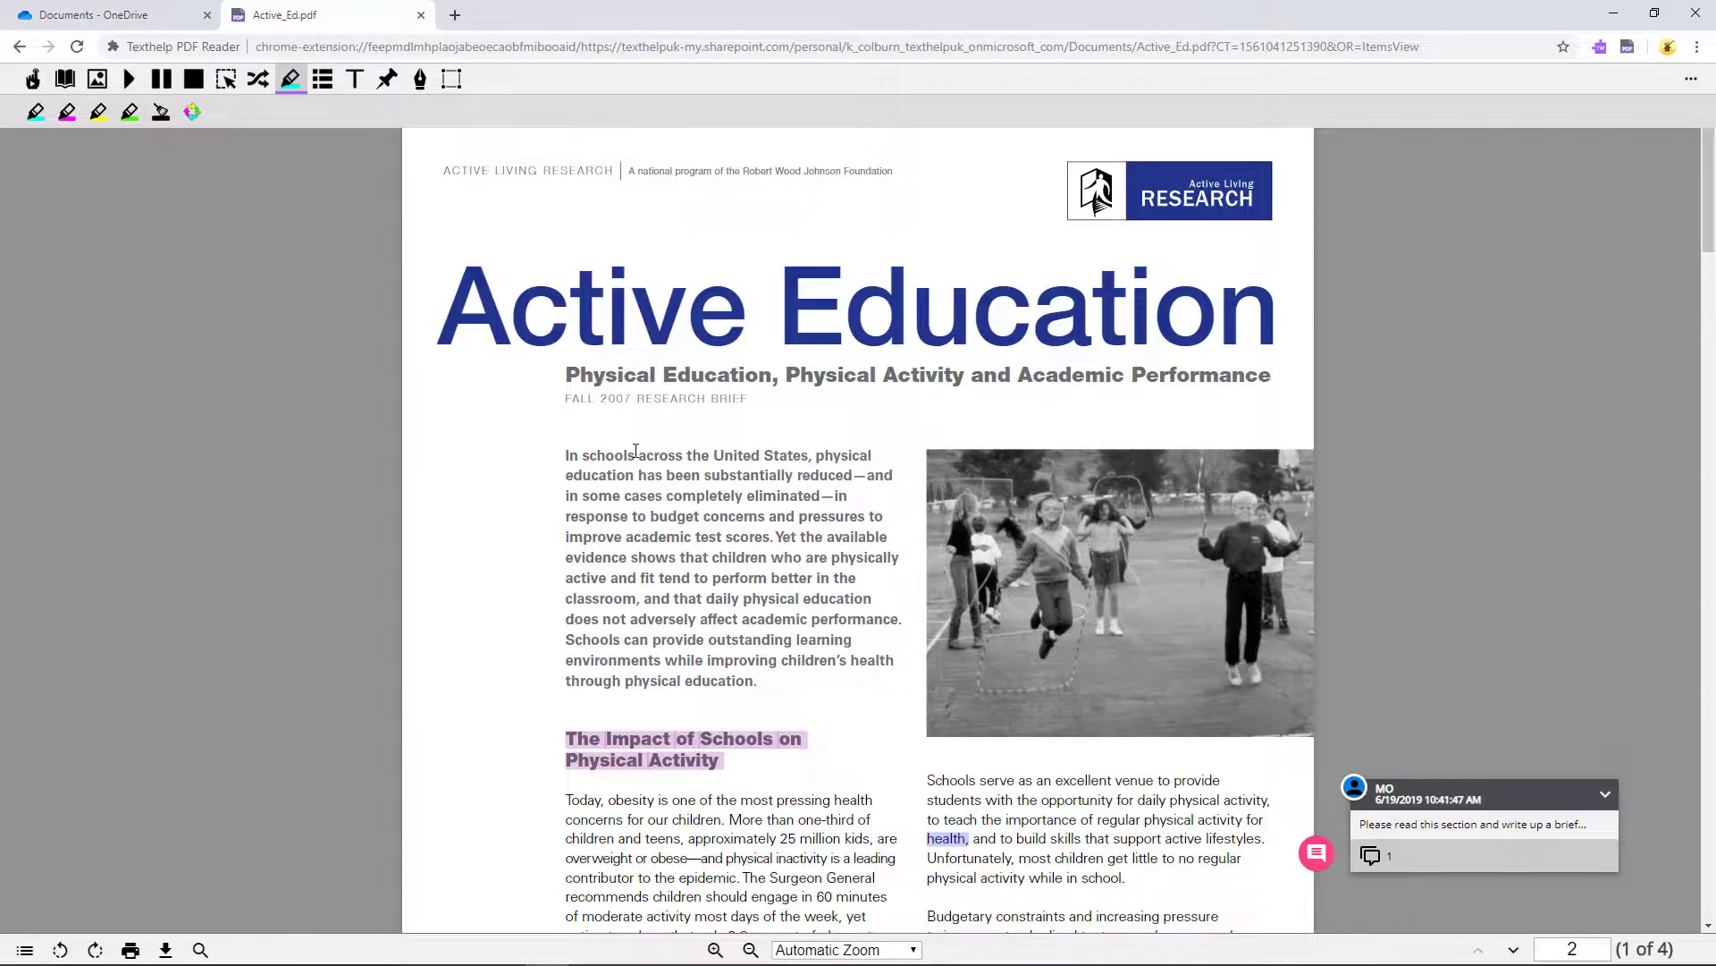
double_click(611, 454)
- Highlight schools blue, active pink, classroom yellow, health green, then generate a vocabulary list
click(36, 112)
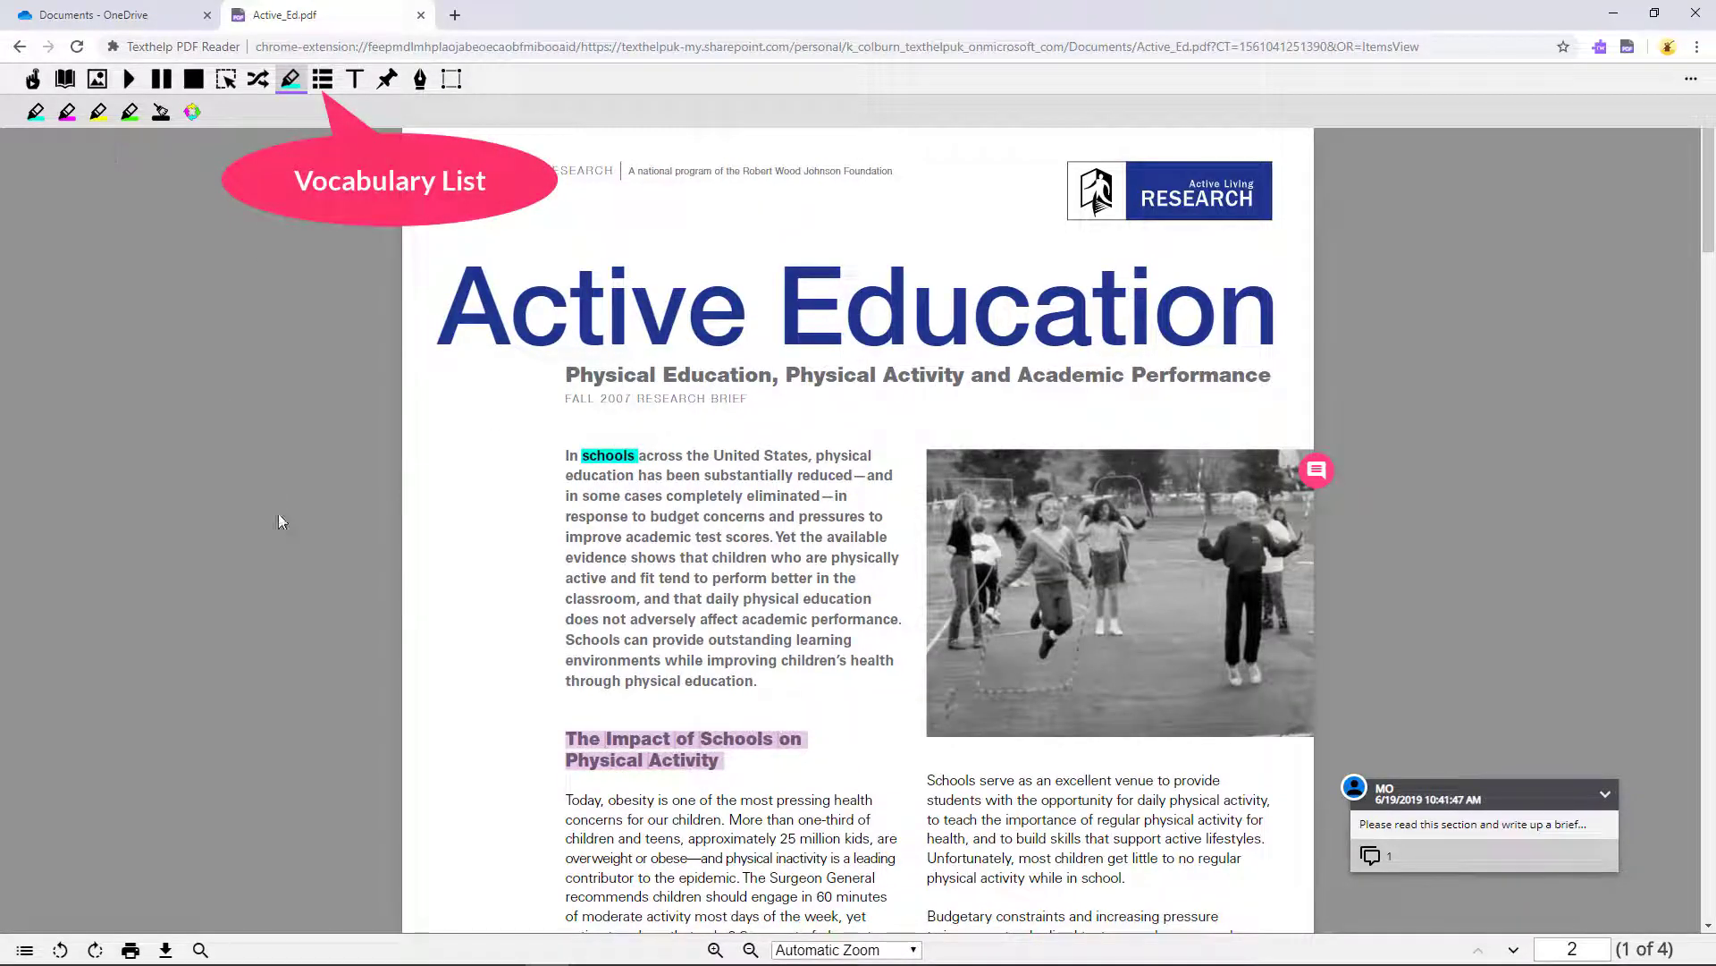
double_click(586, 578)
click(67, 112)
double_click(600, 598)
click(106, 117)
double_click(866, 660)
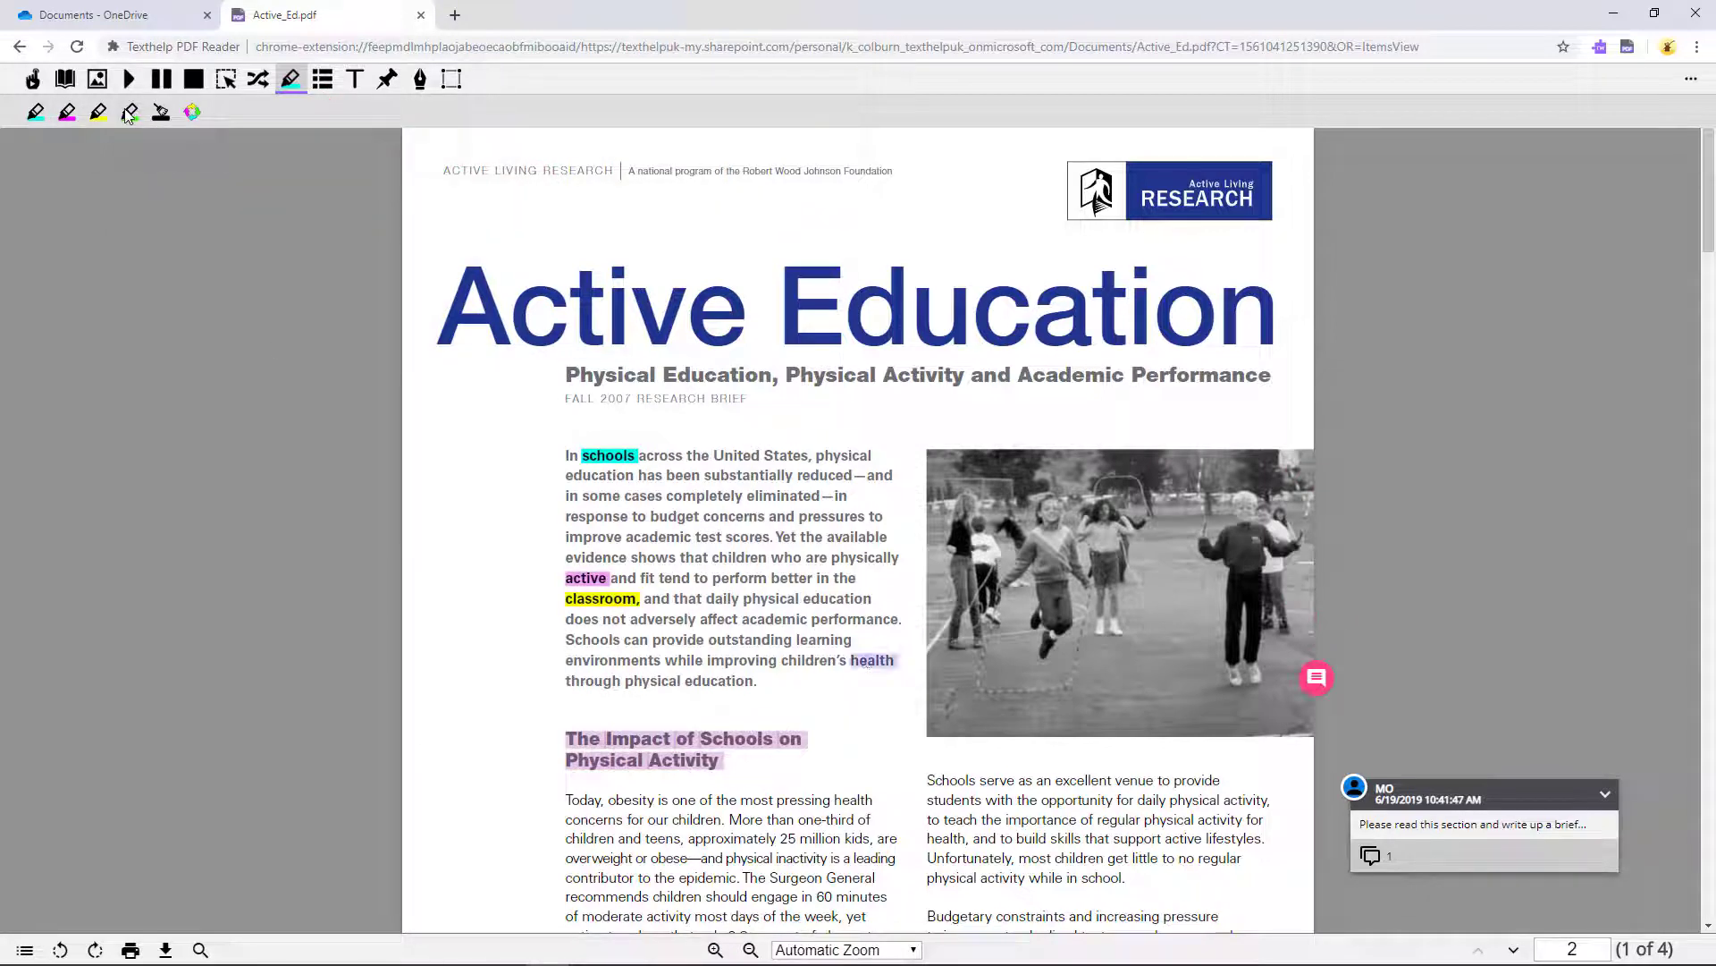
click(130, 111)
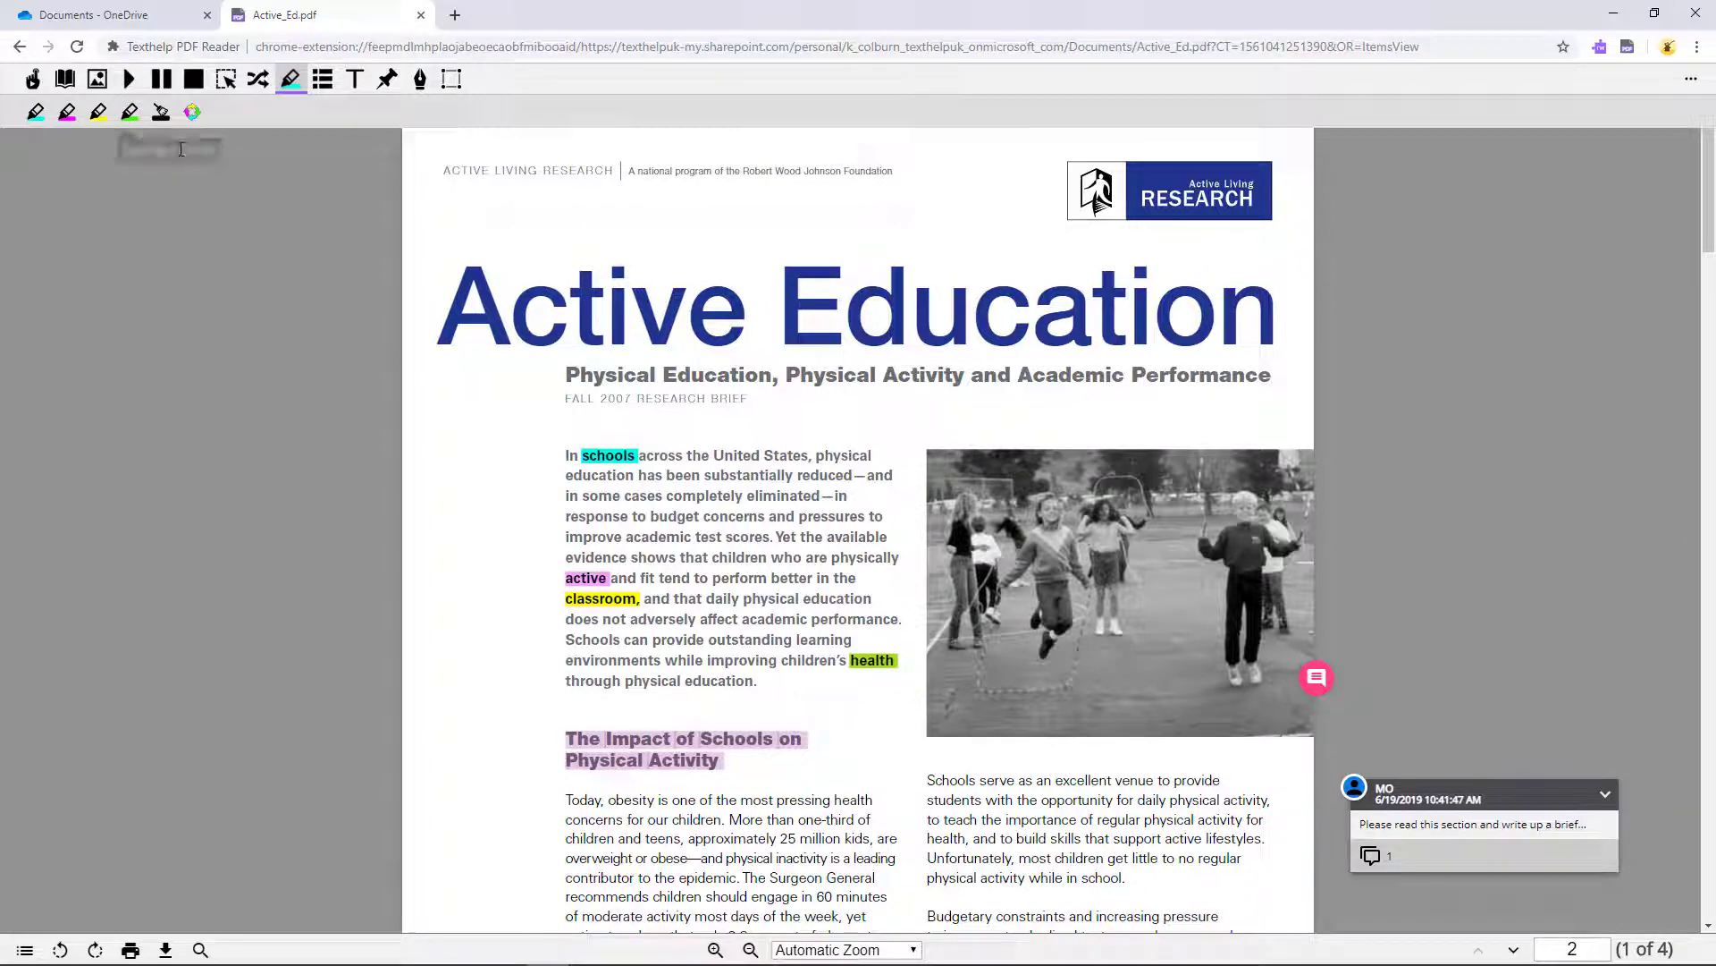
click(323, 88)
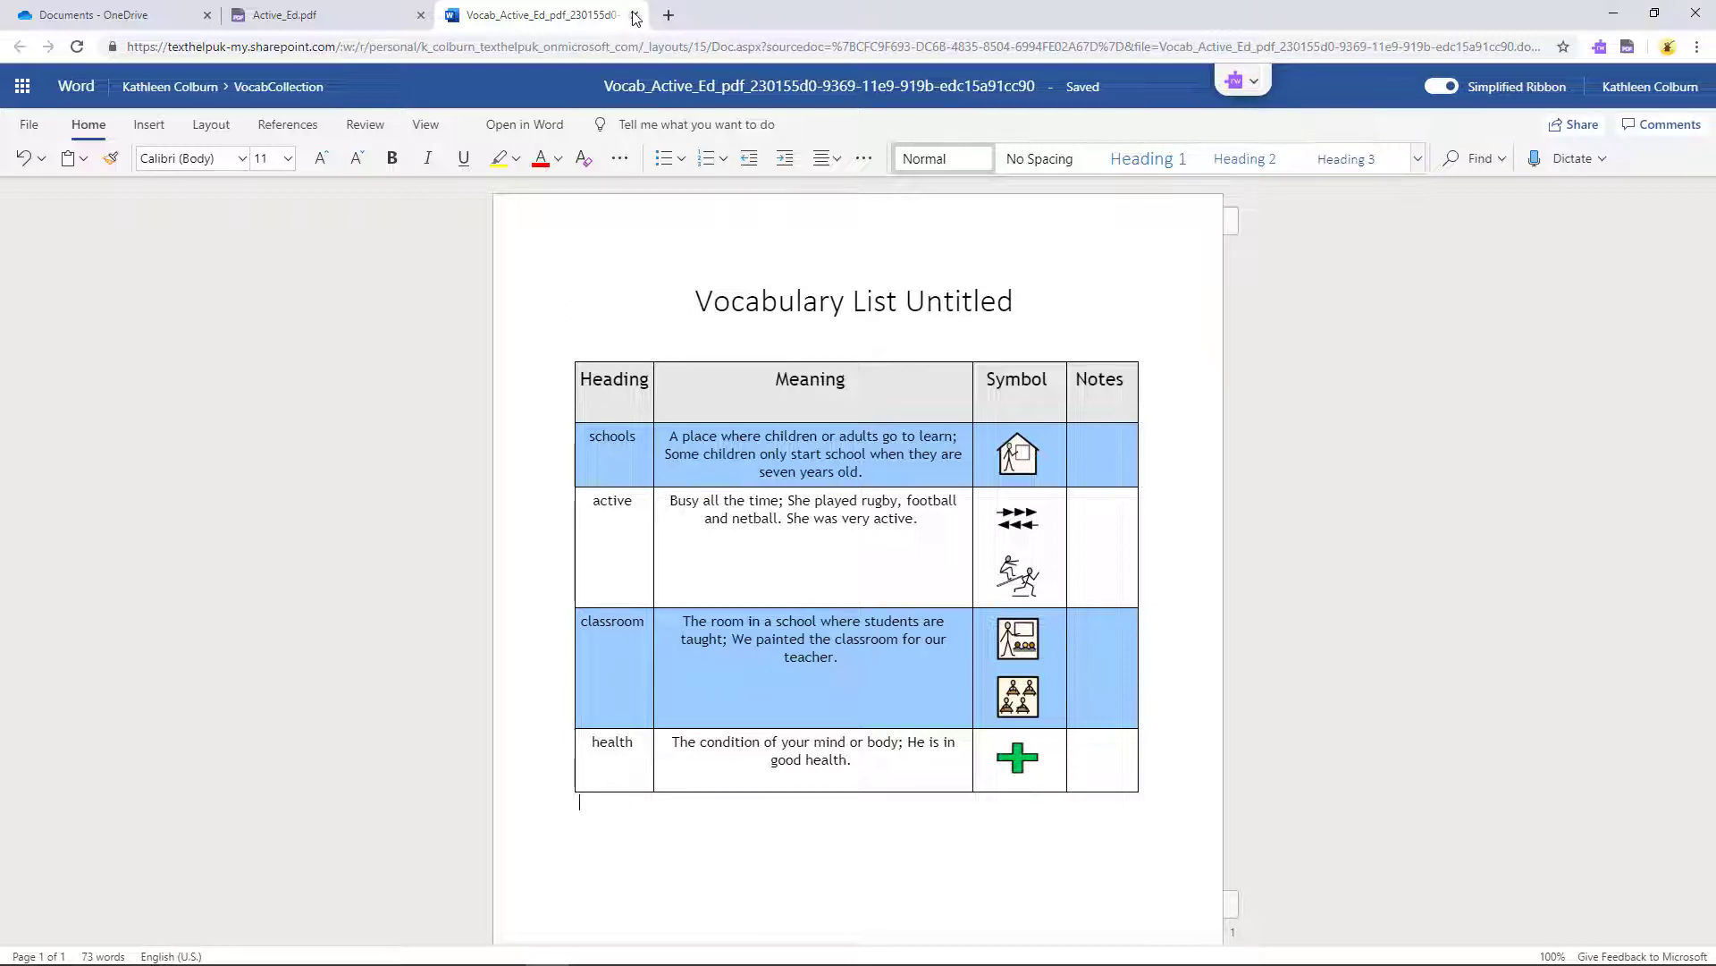
- Switch from the Word vocabulary list back to the annotated PDF
key(alt+Tab)
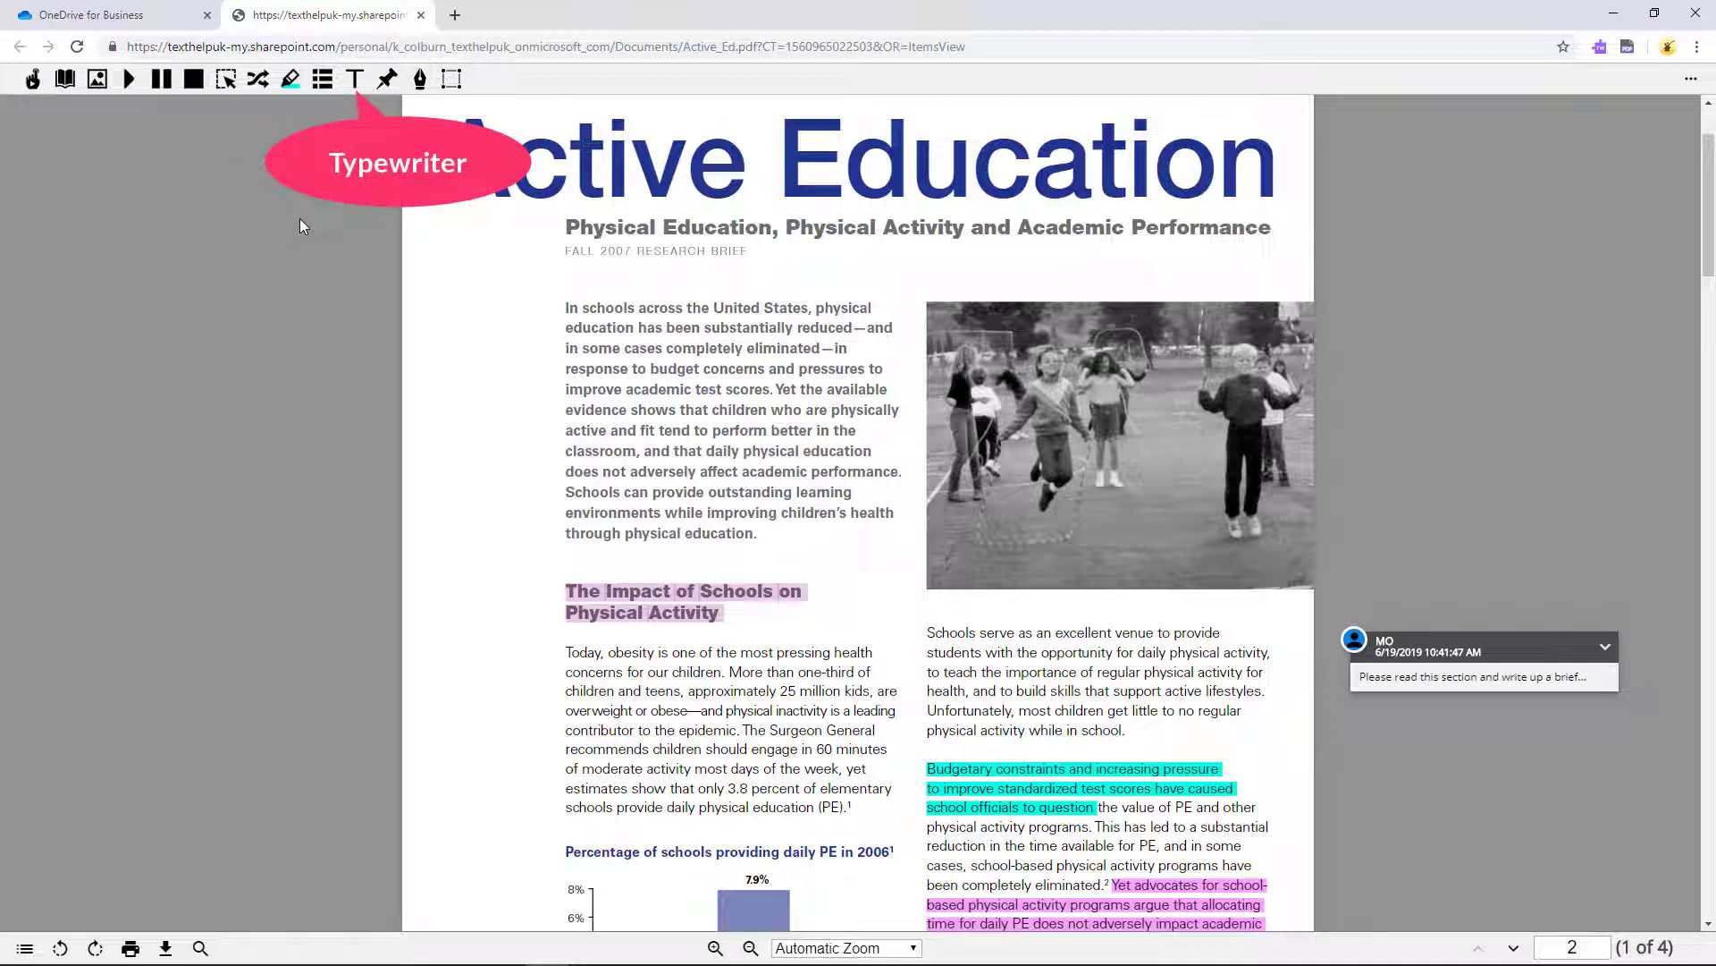
- Add a typewriter note beside the subtitle reading 'Physical education is important' using word prediction
click(356, 81)
click(1015, 258)
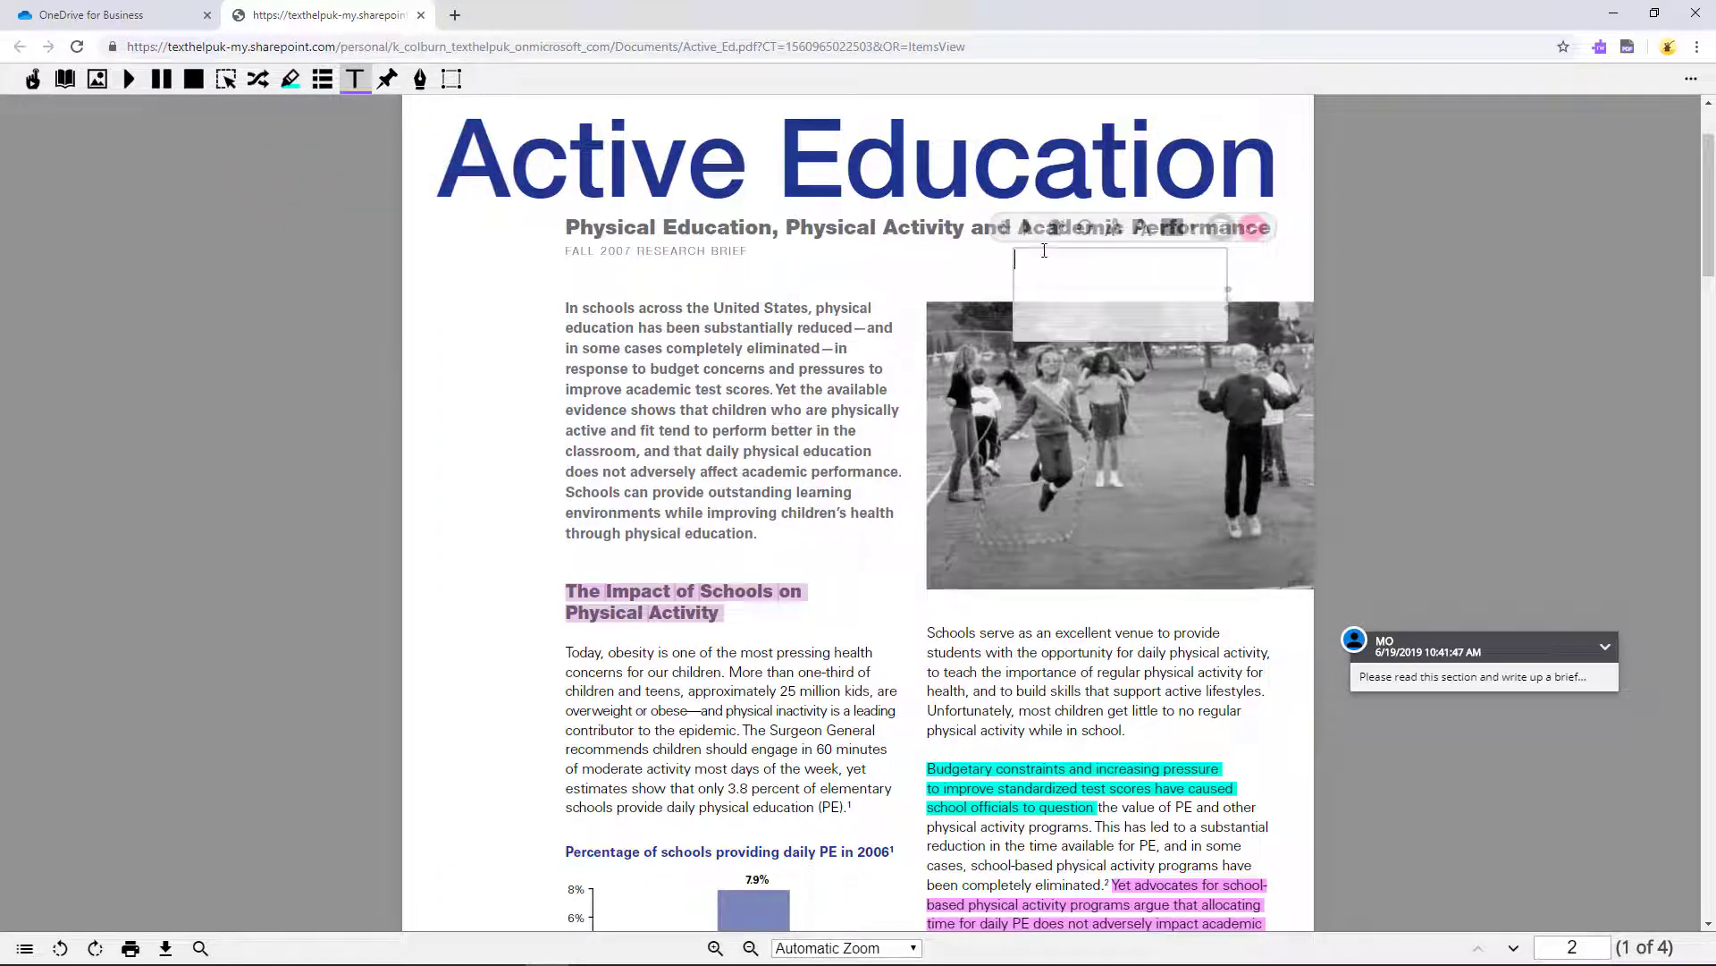
click(1057, 228)
text(Fiz)
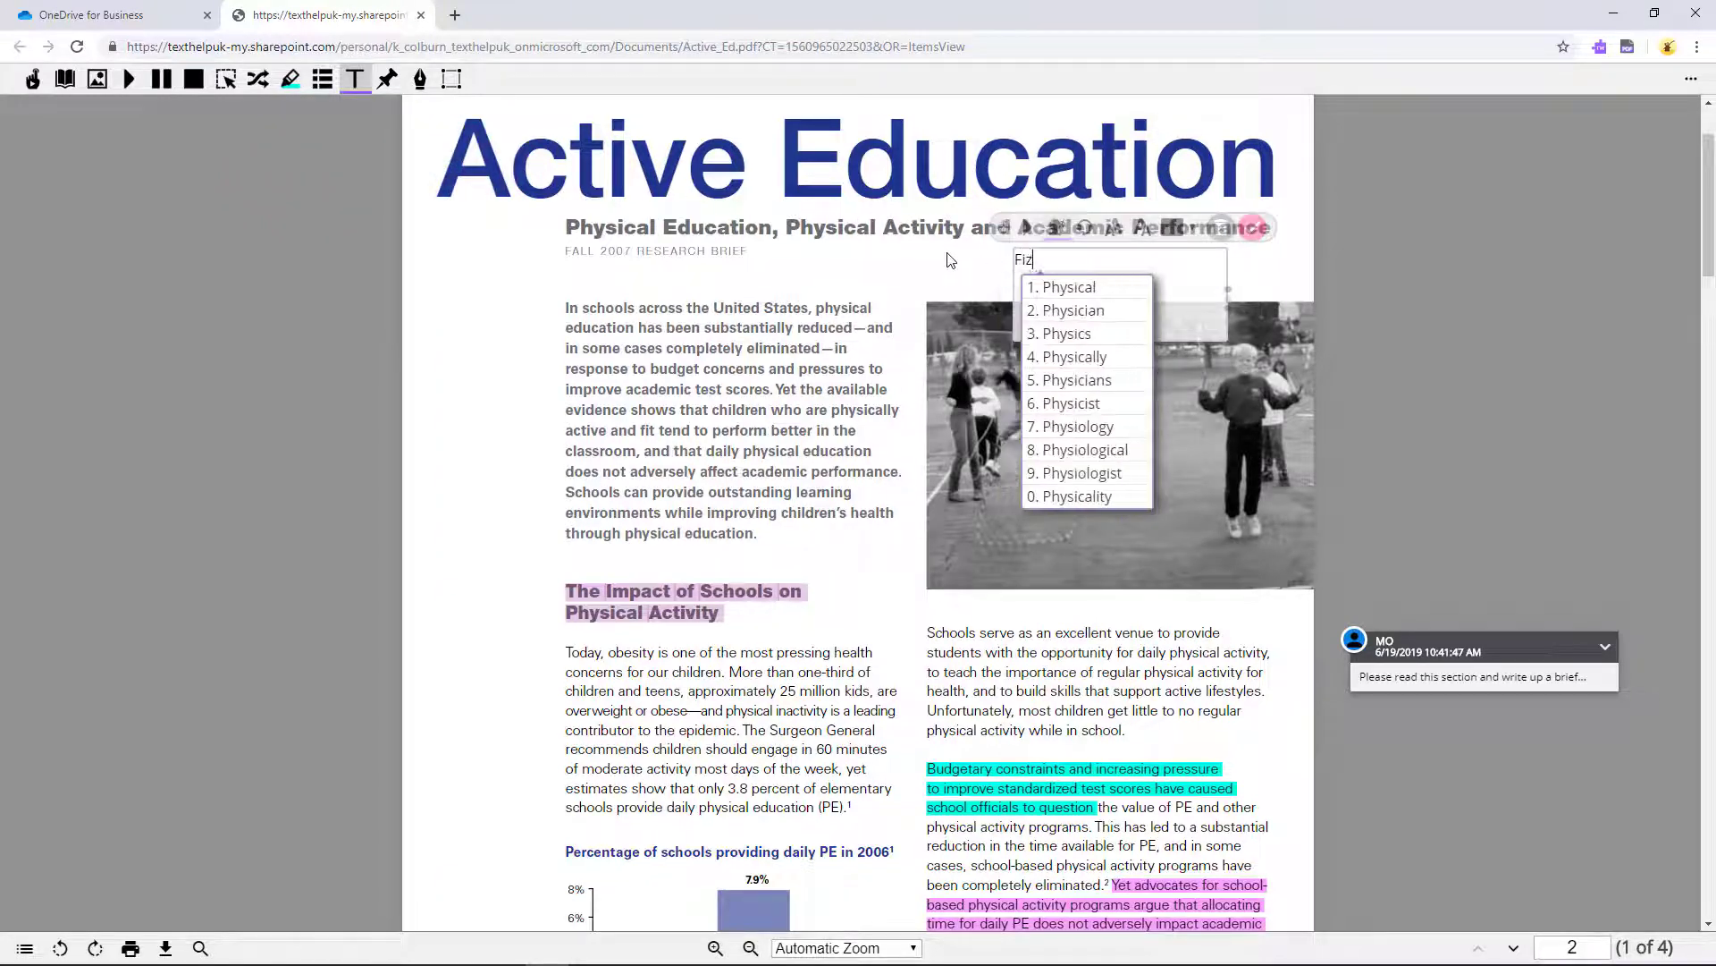
click(1068, 286)
text(ed1)
text(is)
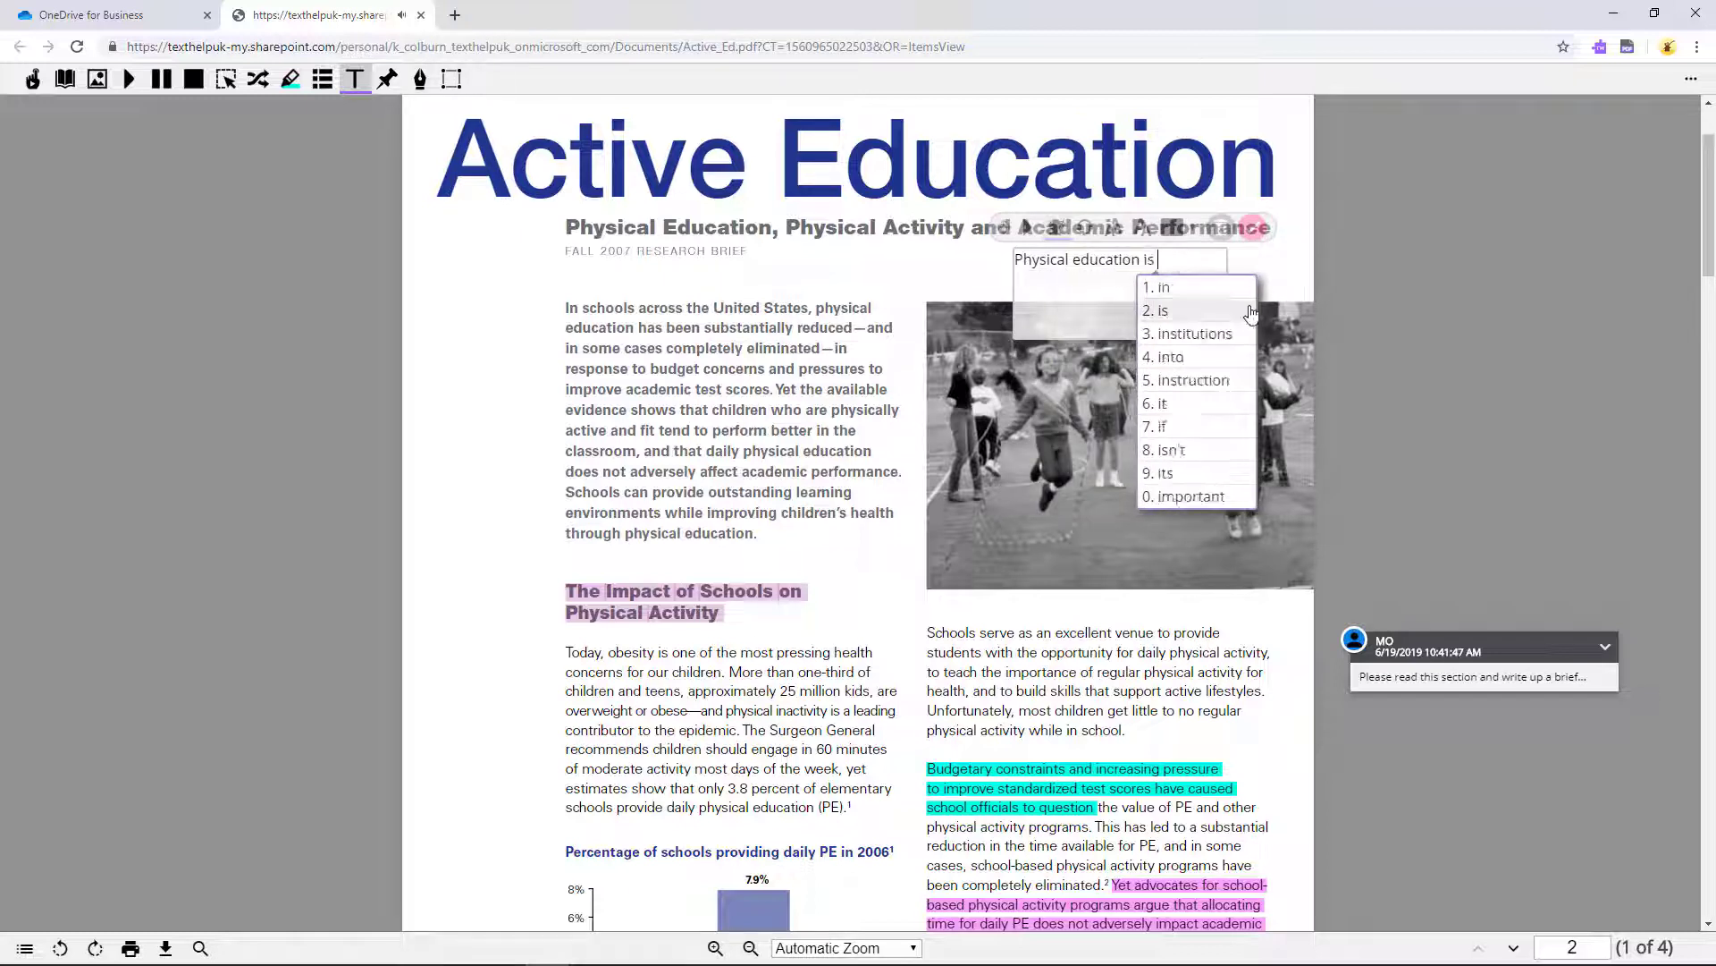
text(impo1)
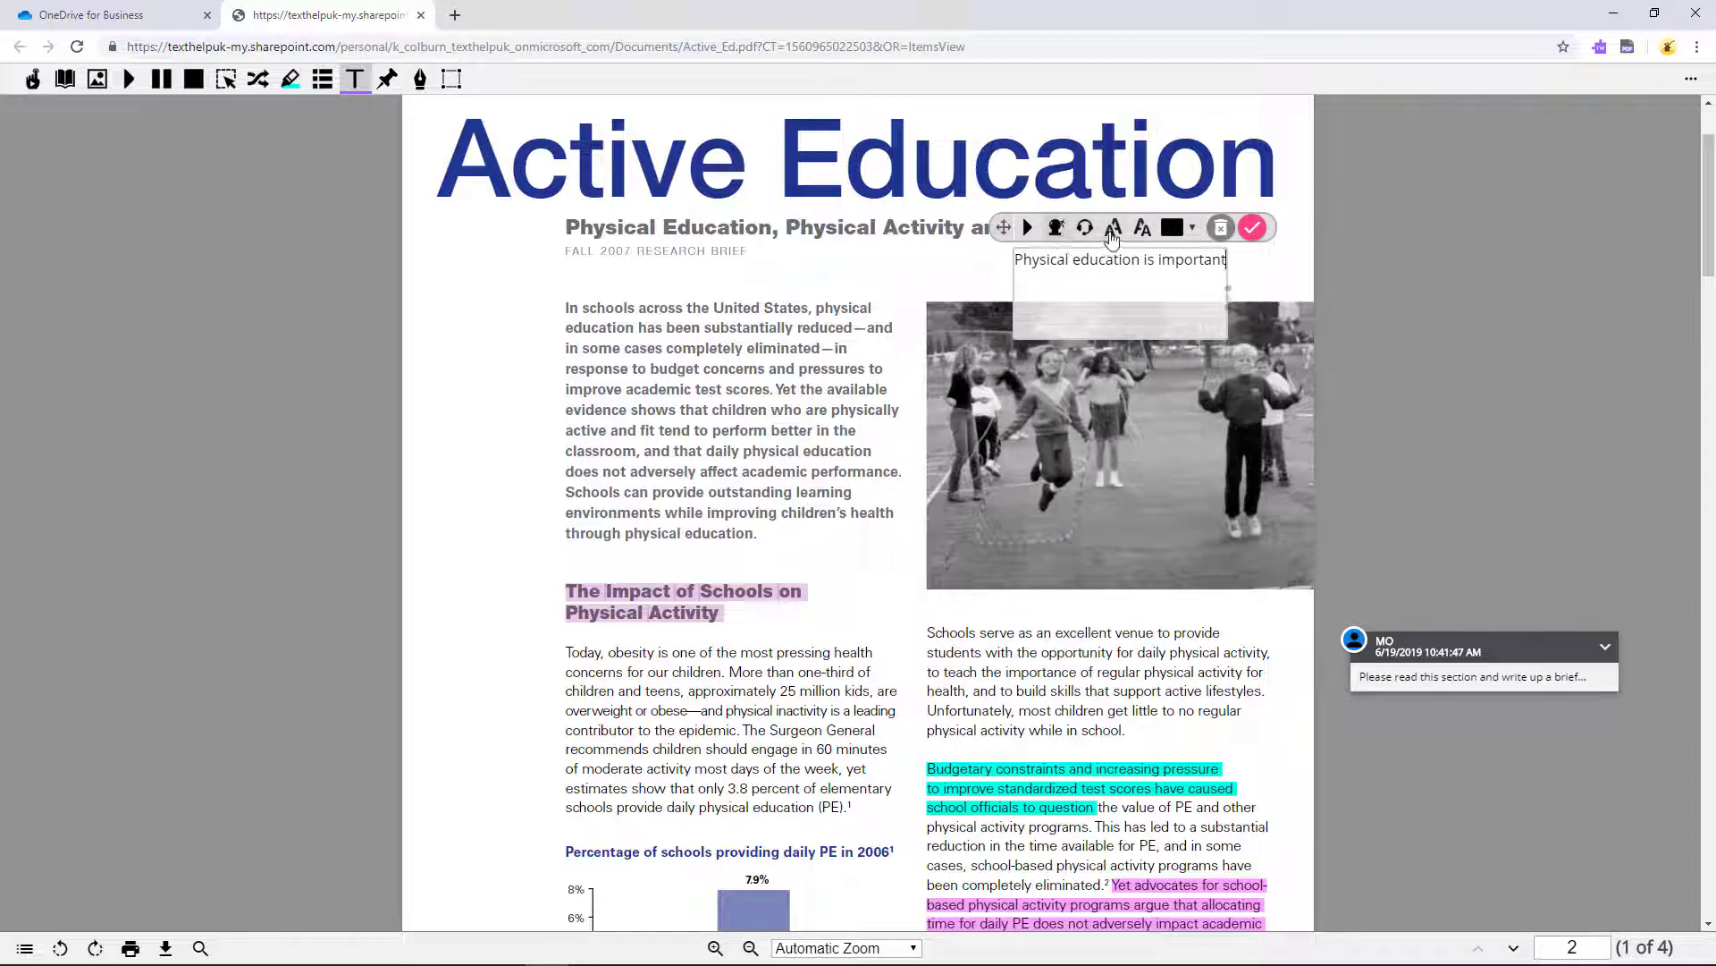
- Size the note's text to fit one line in black, save it, and nudge it up-right
click(1113, 230)
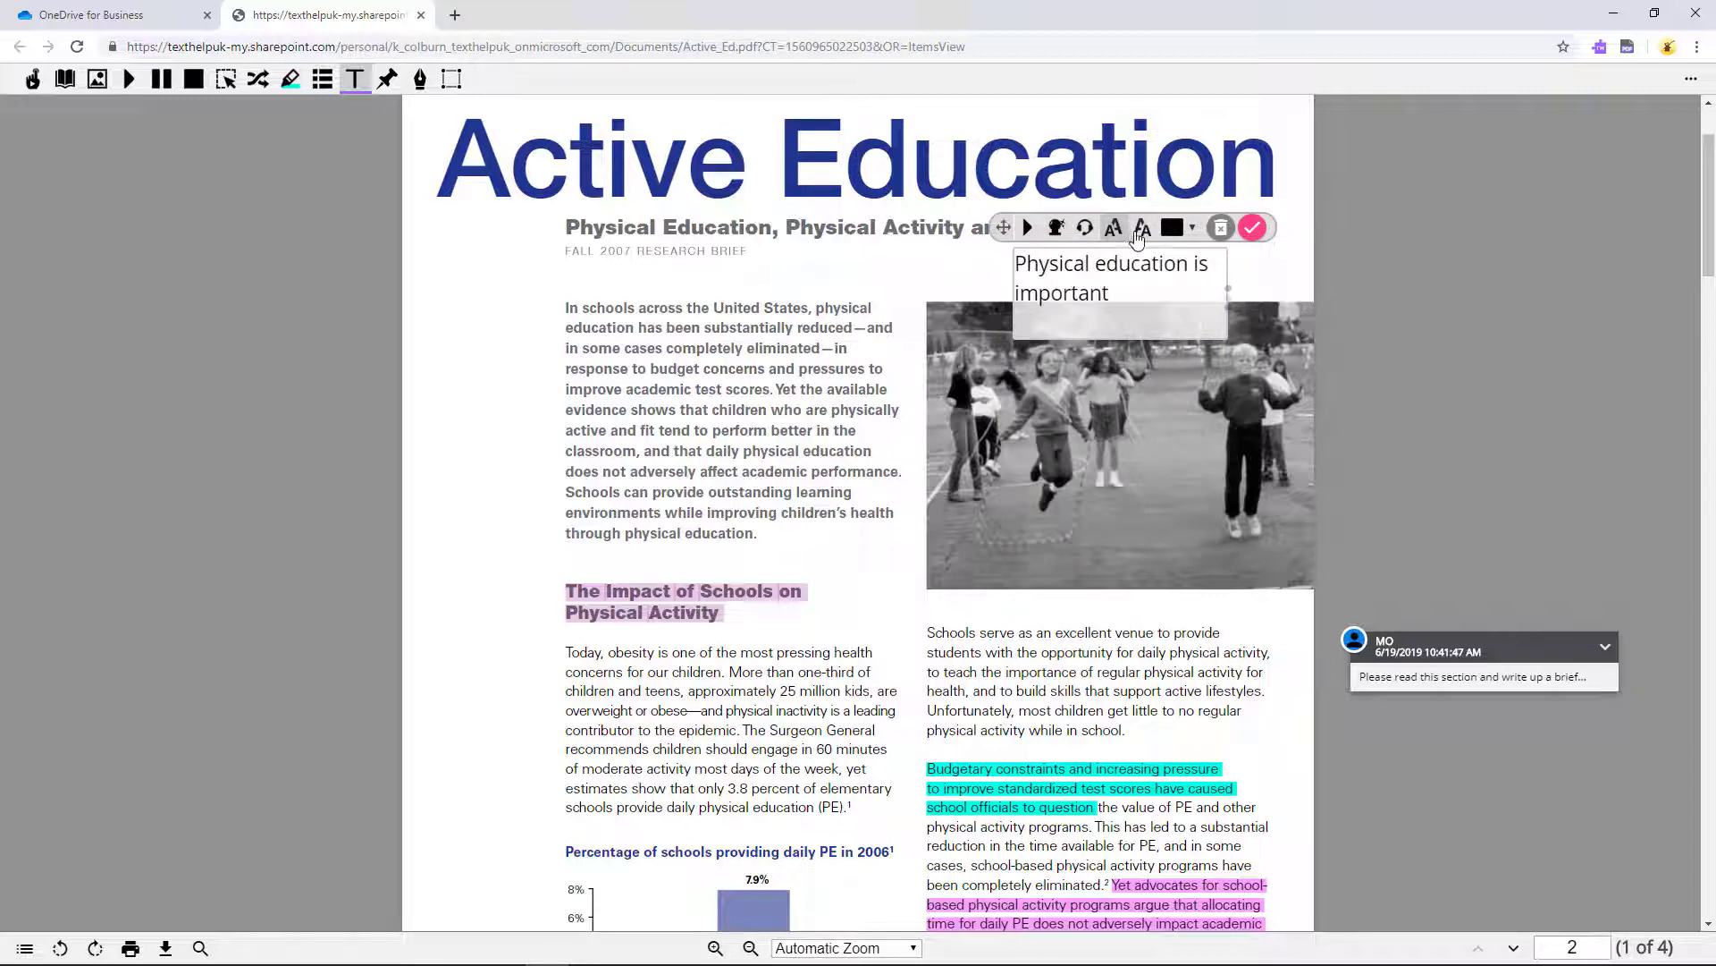
click(1141, 229)
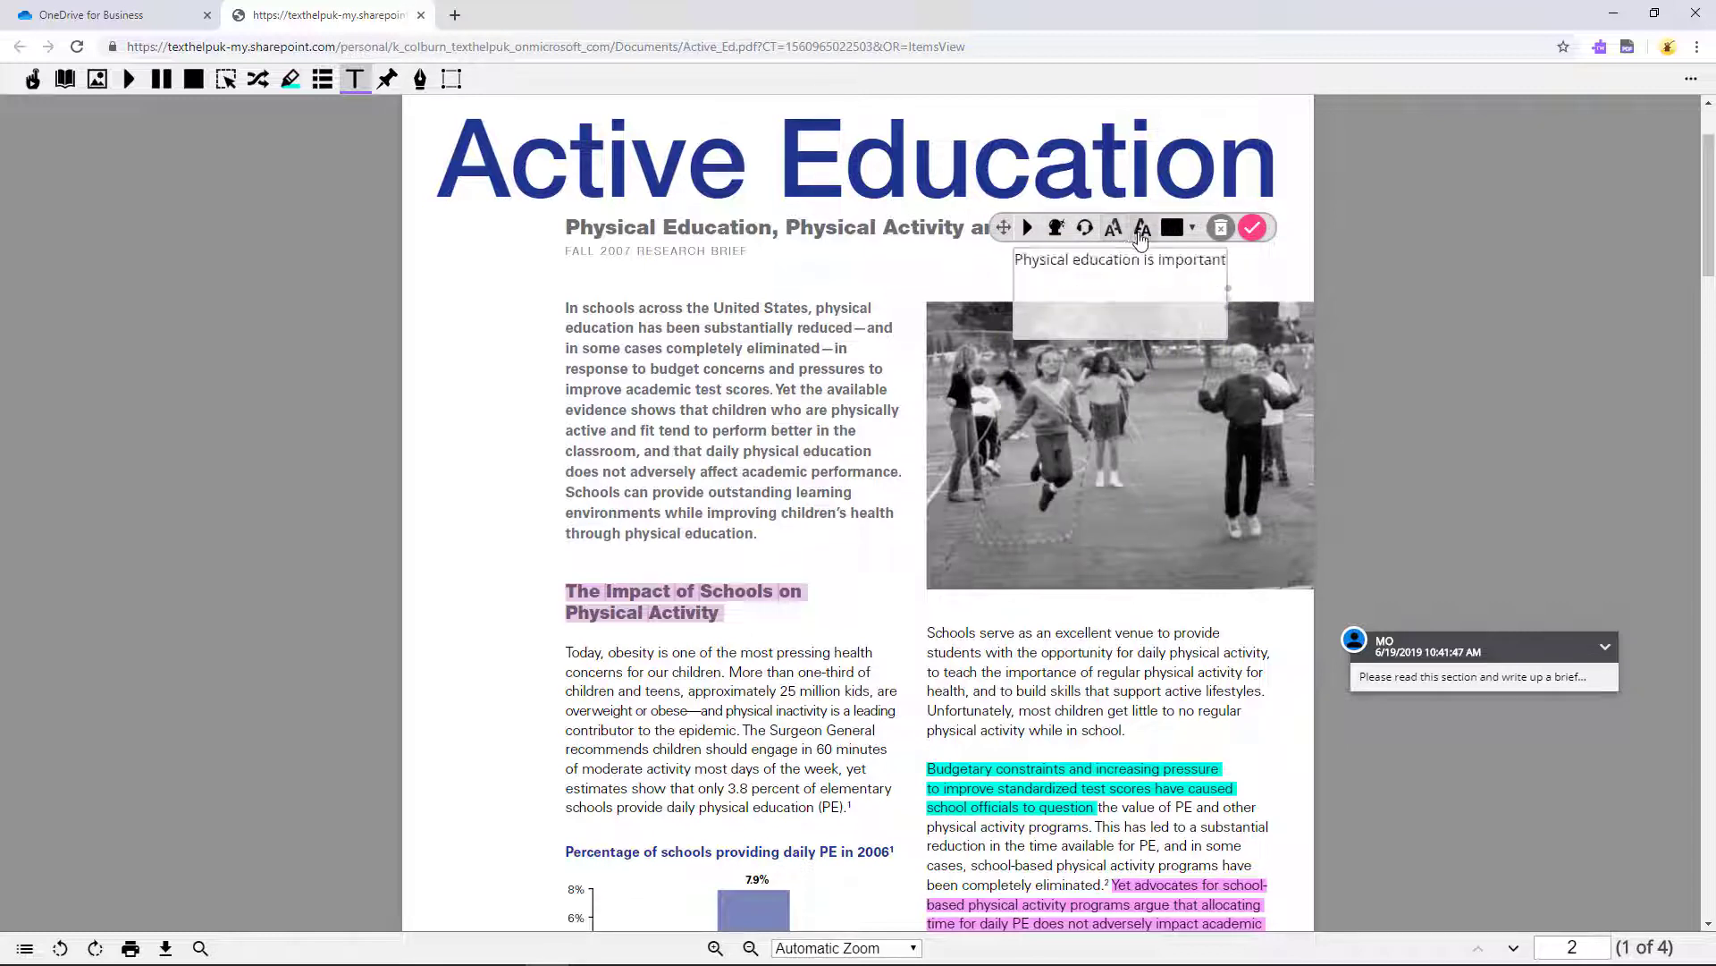
click(1192, 230)
click(1191, 231)
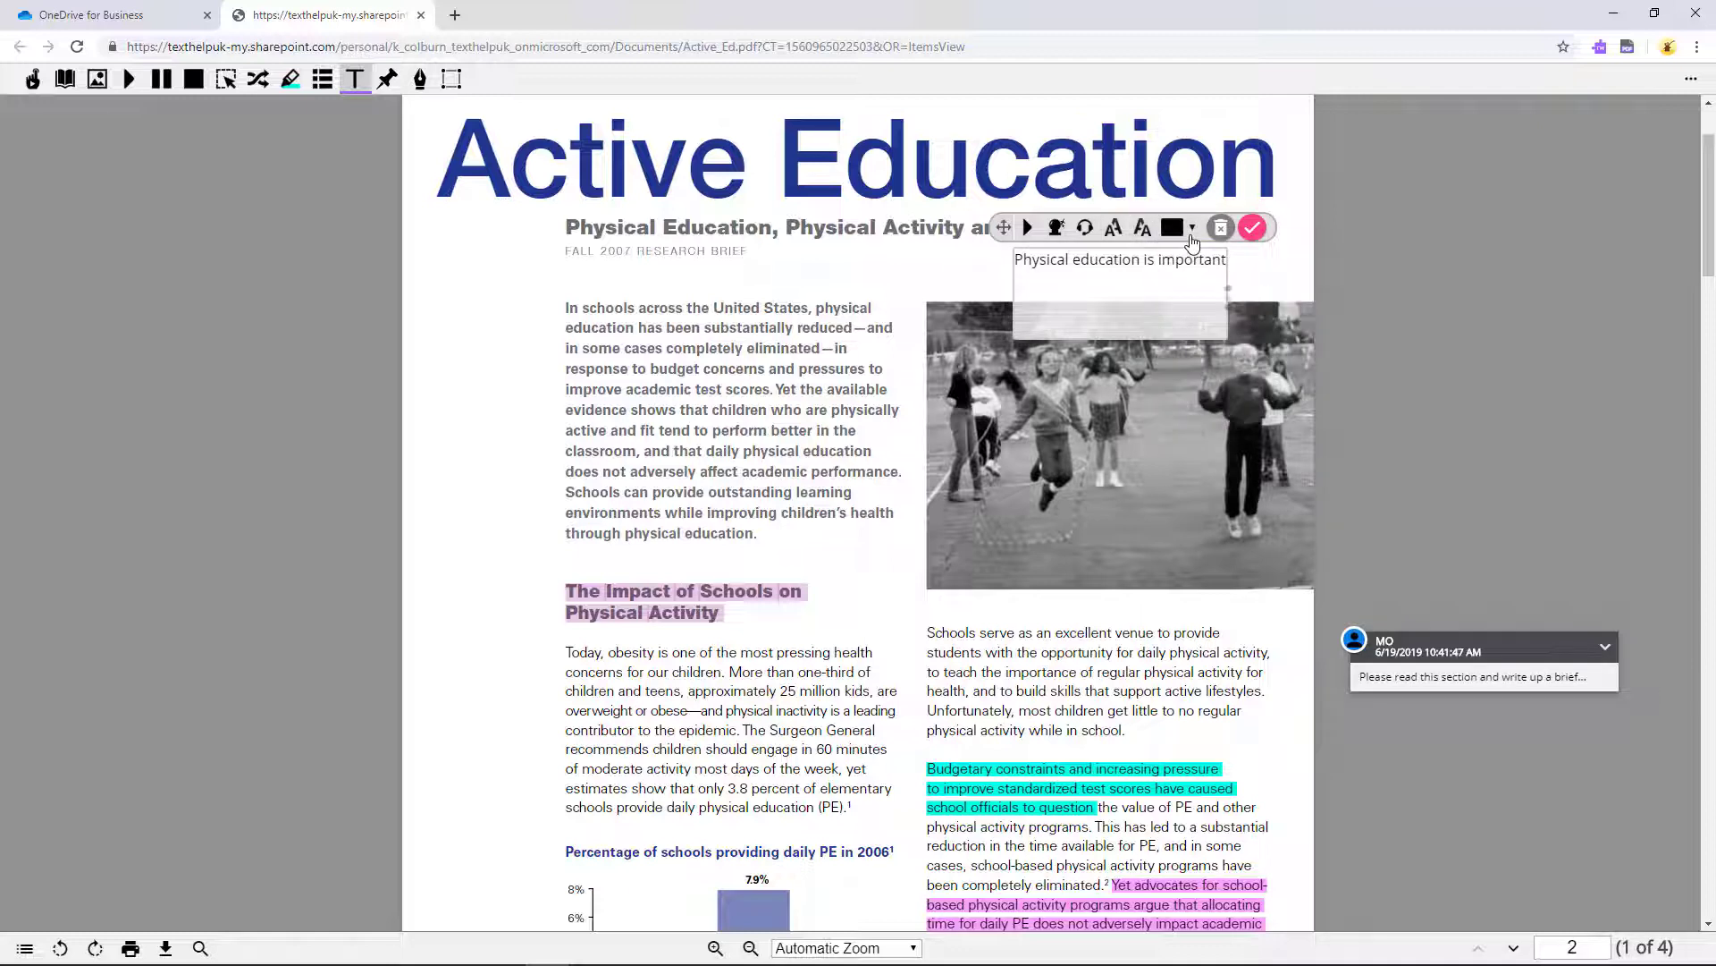
click(1252, 229)
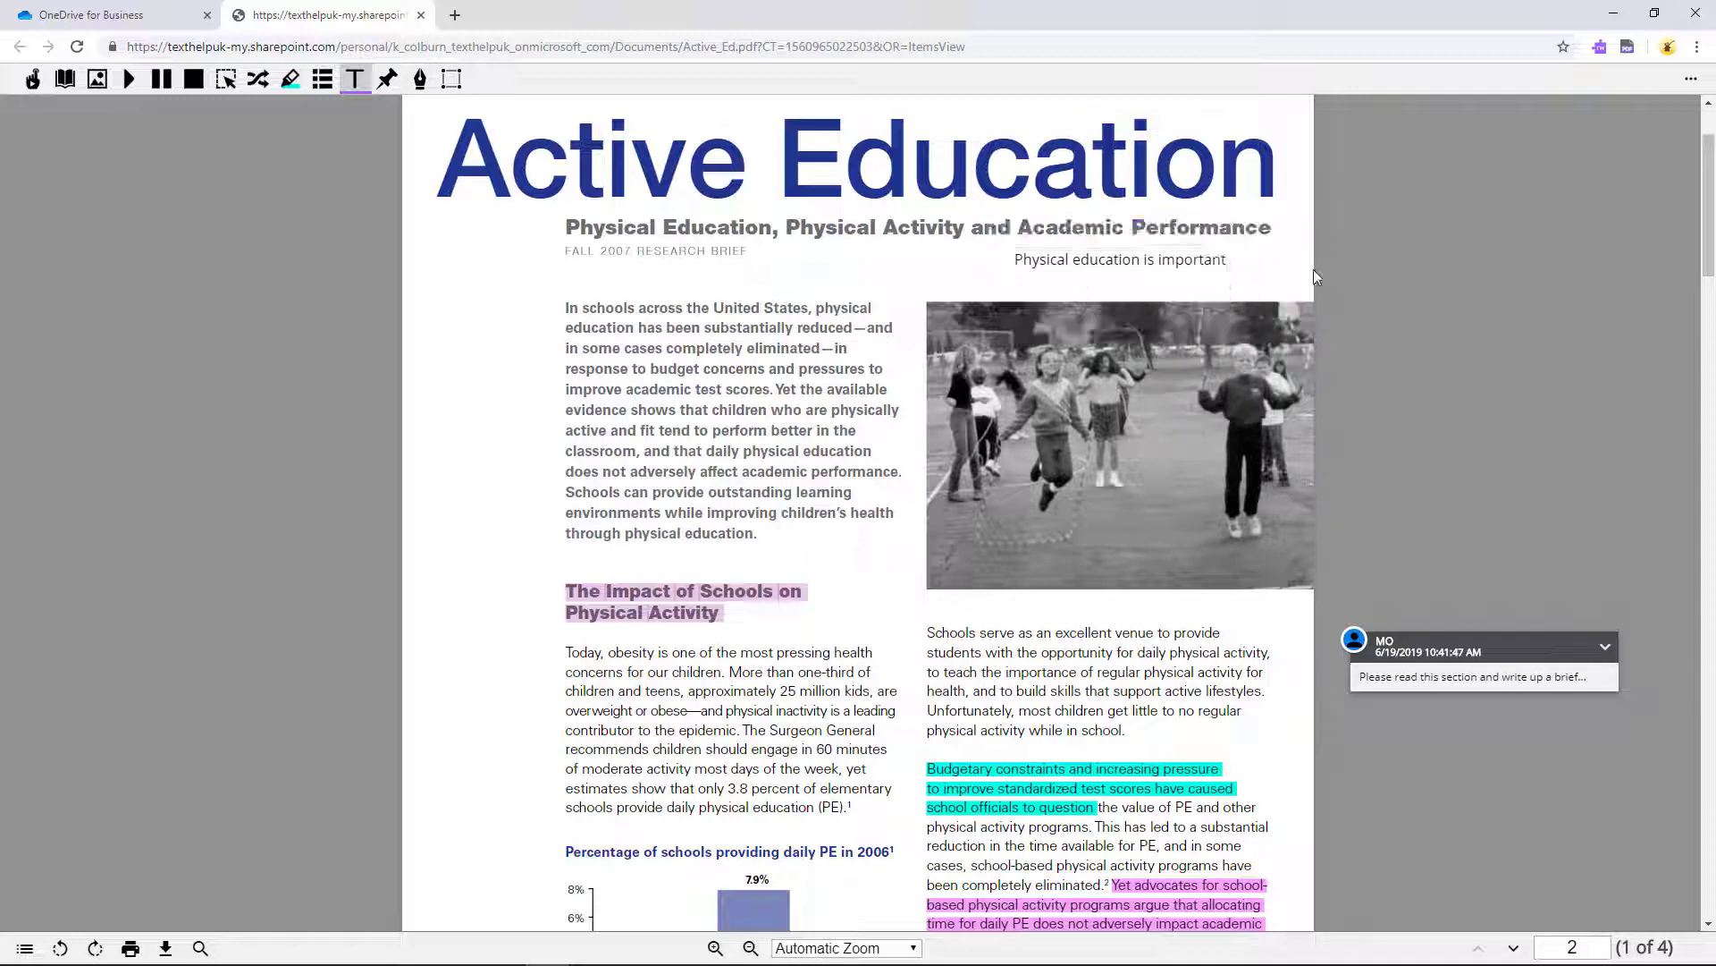
click(1017, 259)
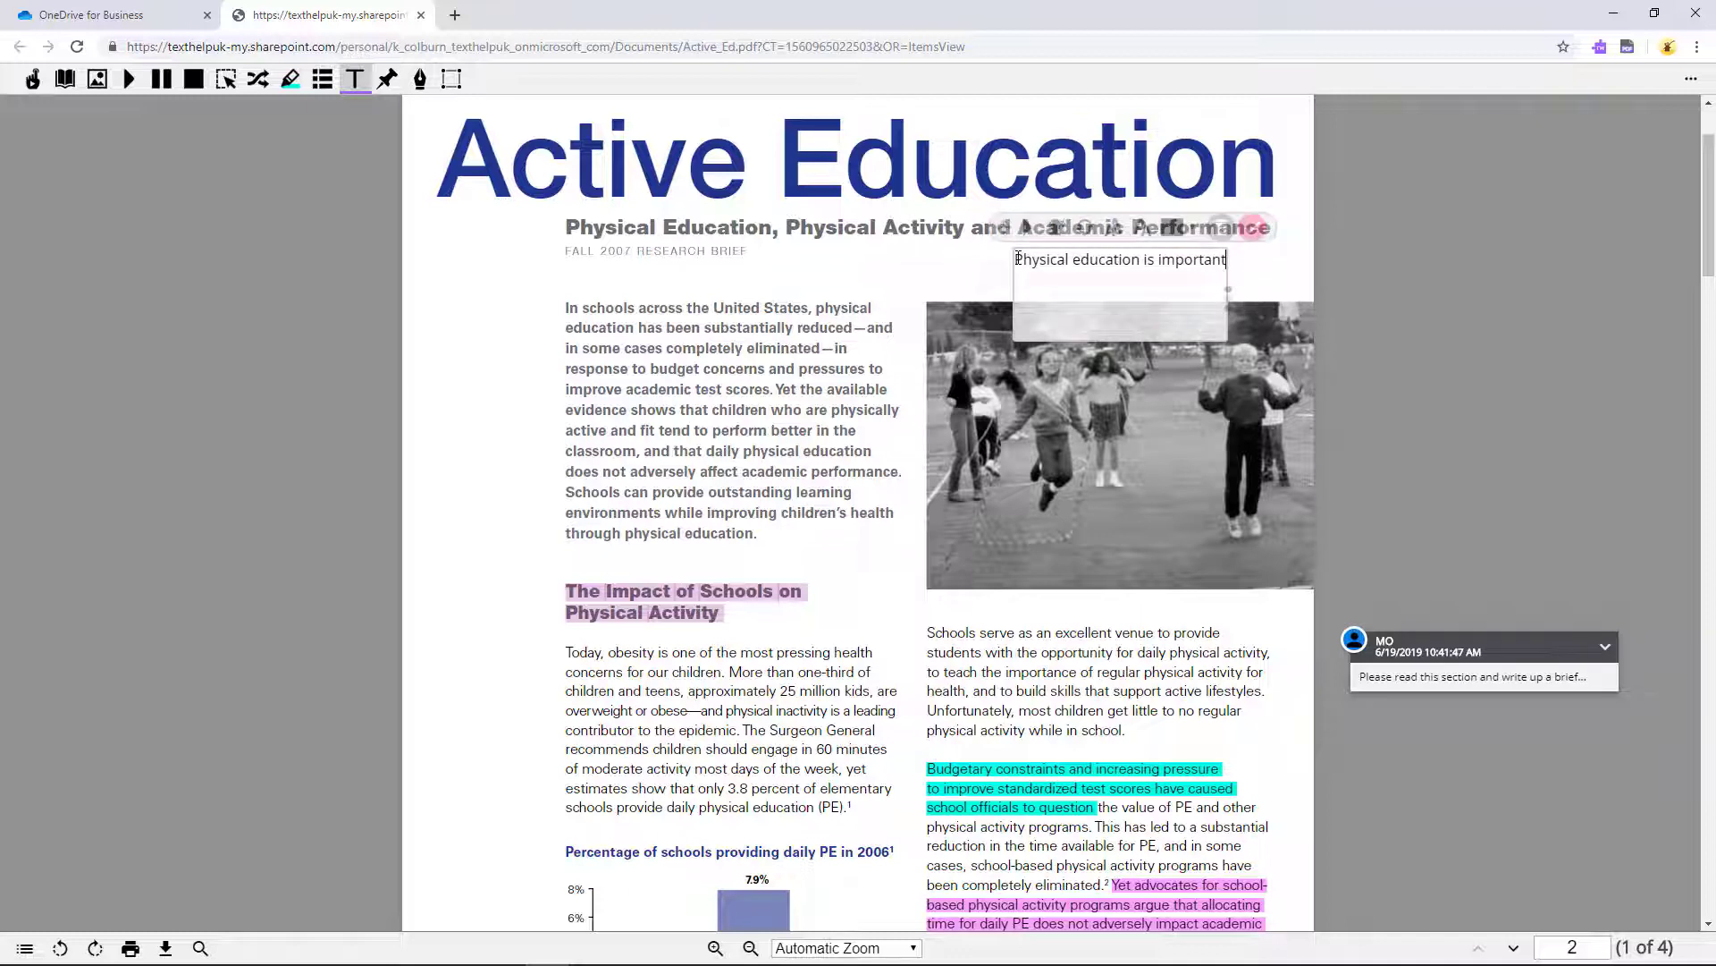
mouse_move(1027, 251)
mouse_down()
mouse_move(1054, 247)
mouse_move(1035, 240)
mouse_up()
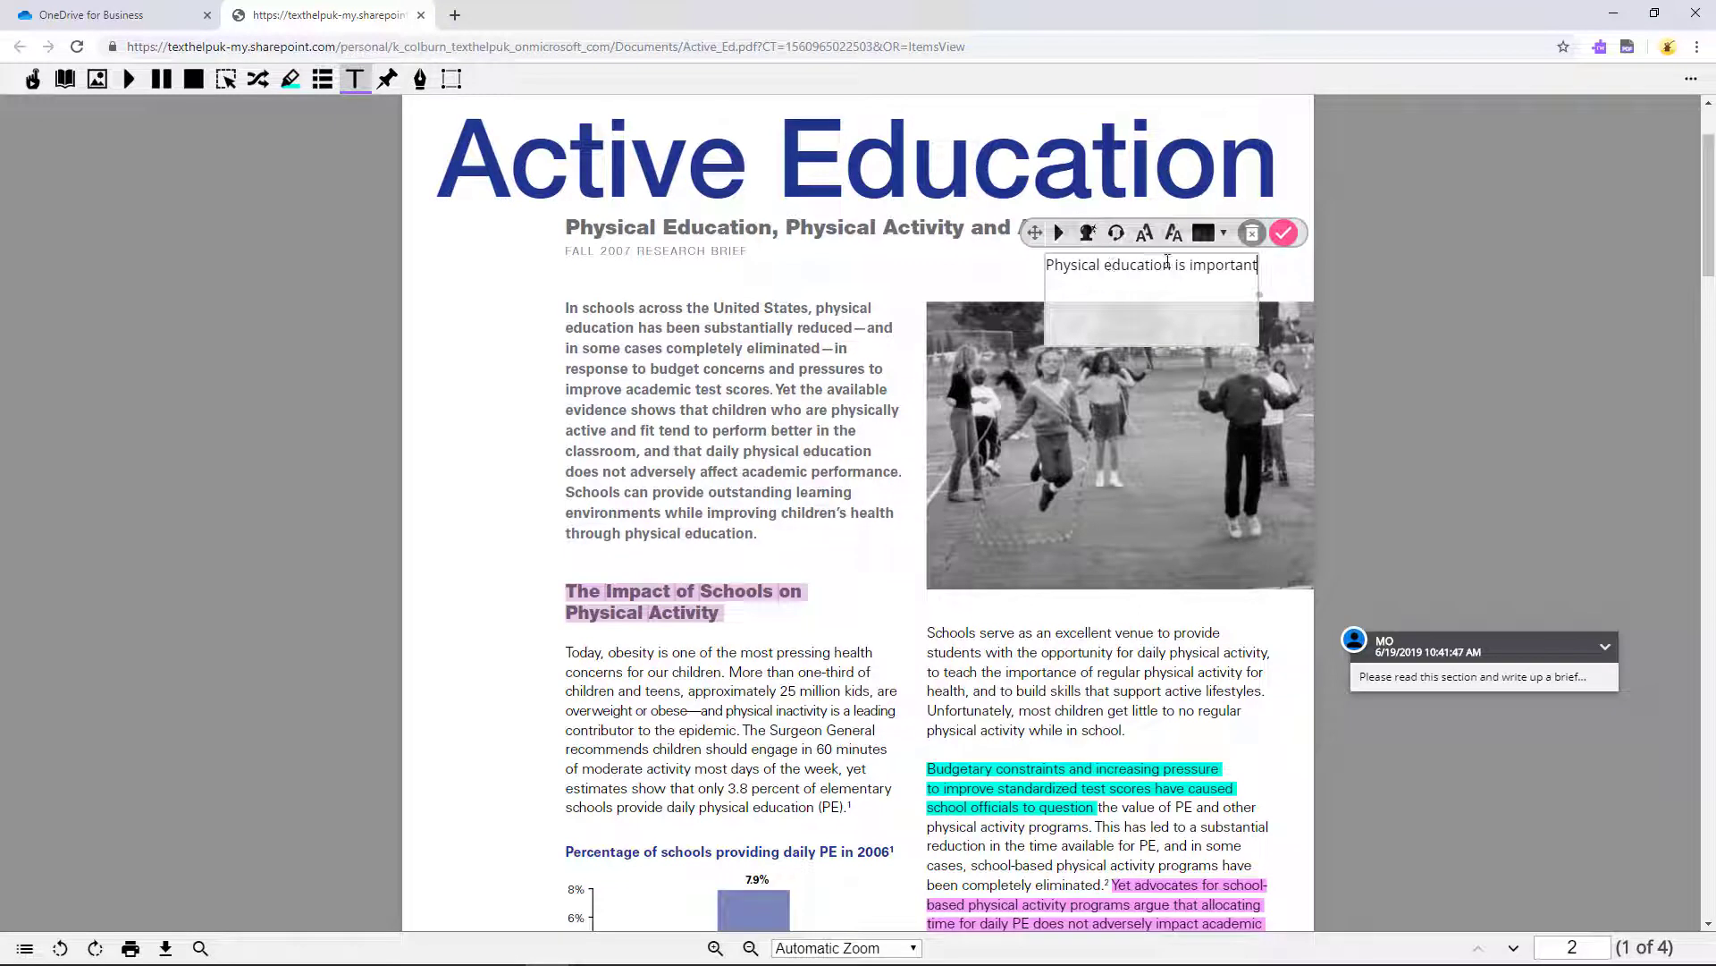
click(1282, 235)
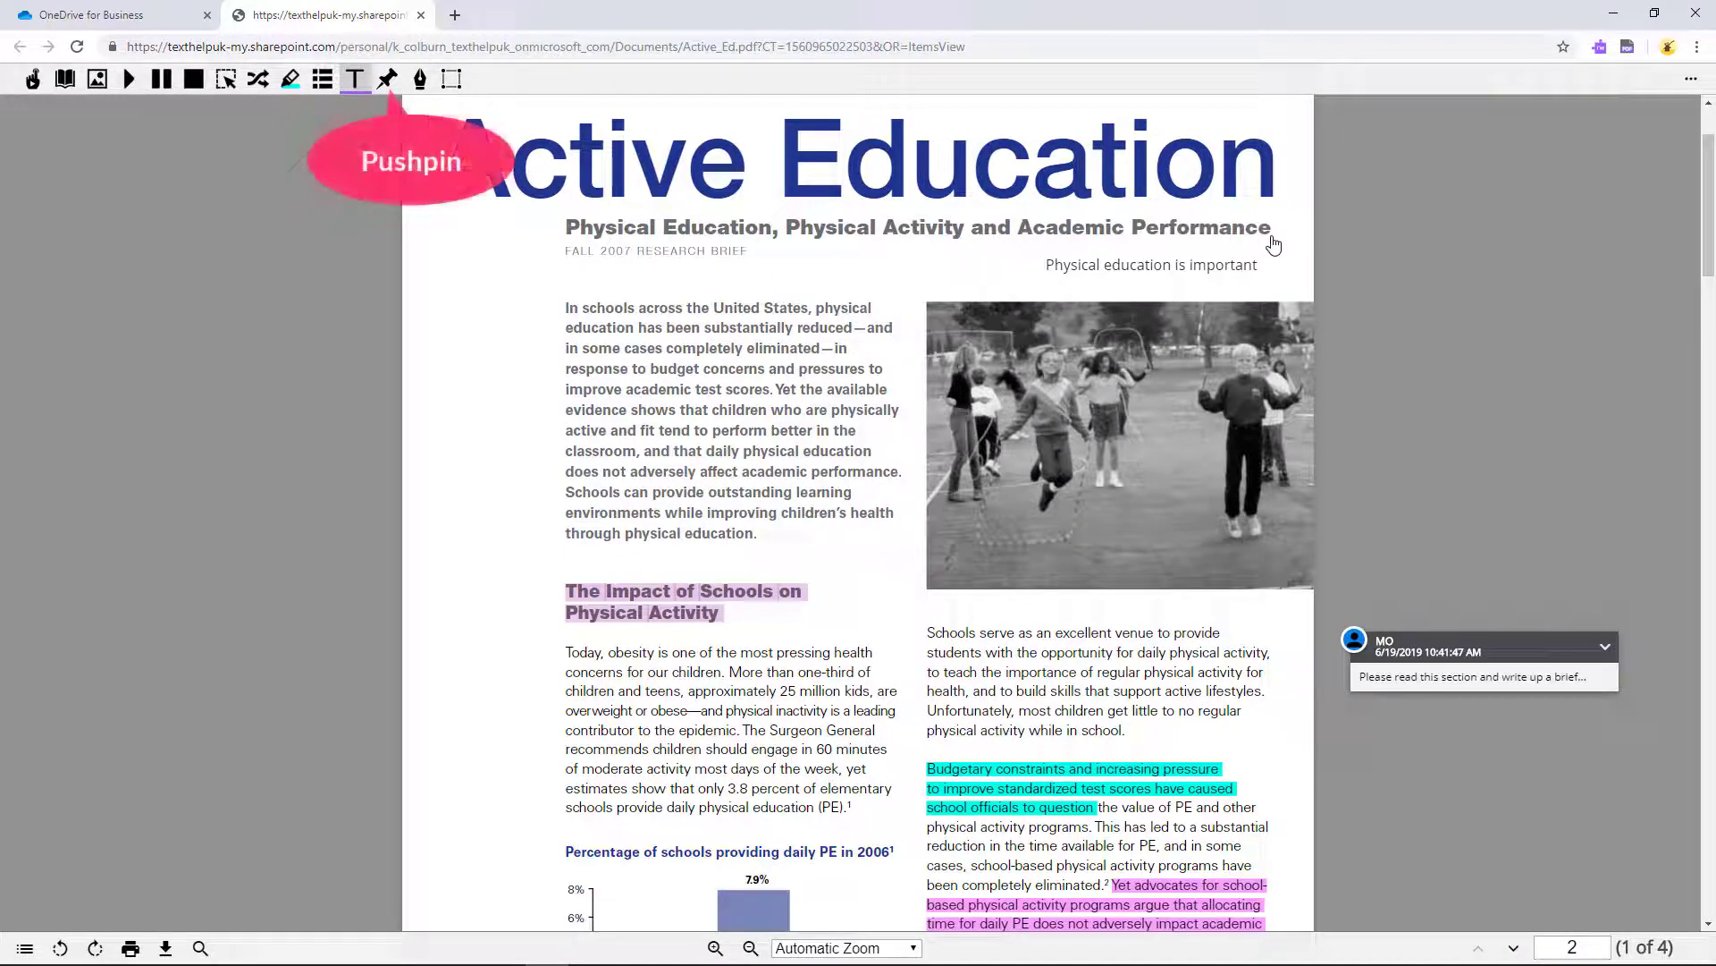
- Pin a note reading 'Review this part' at the start of the Impact of Schools paragraph
click(362, 90)
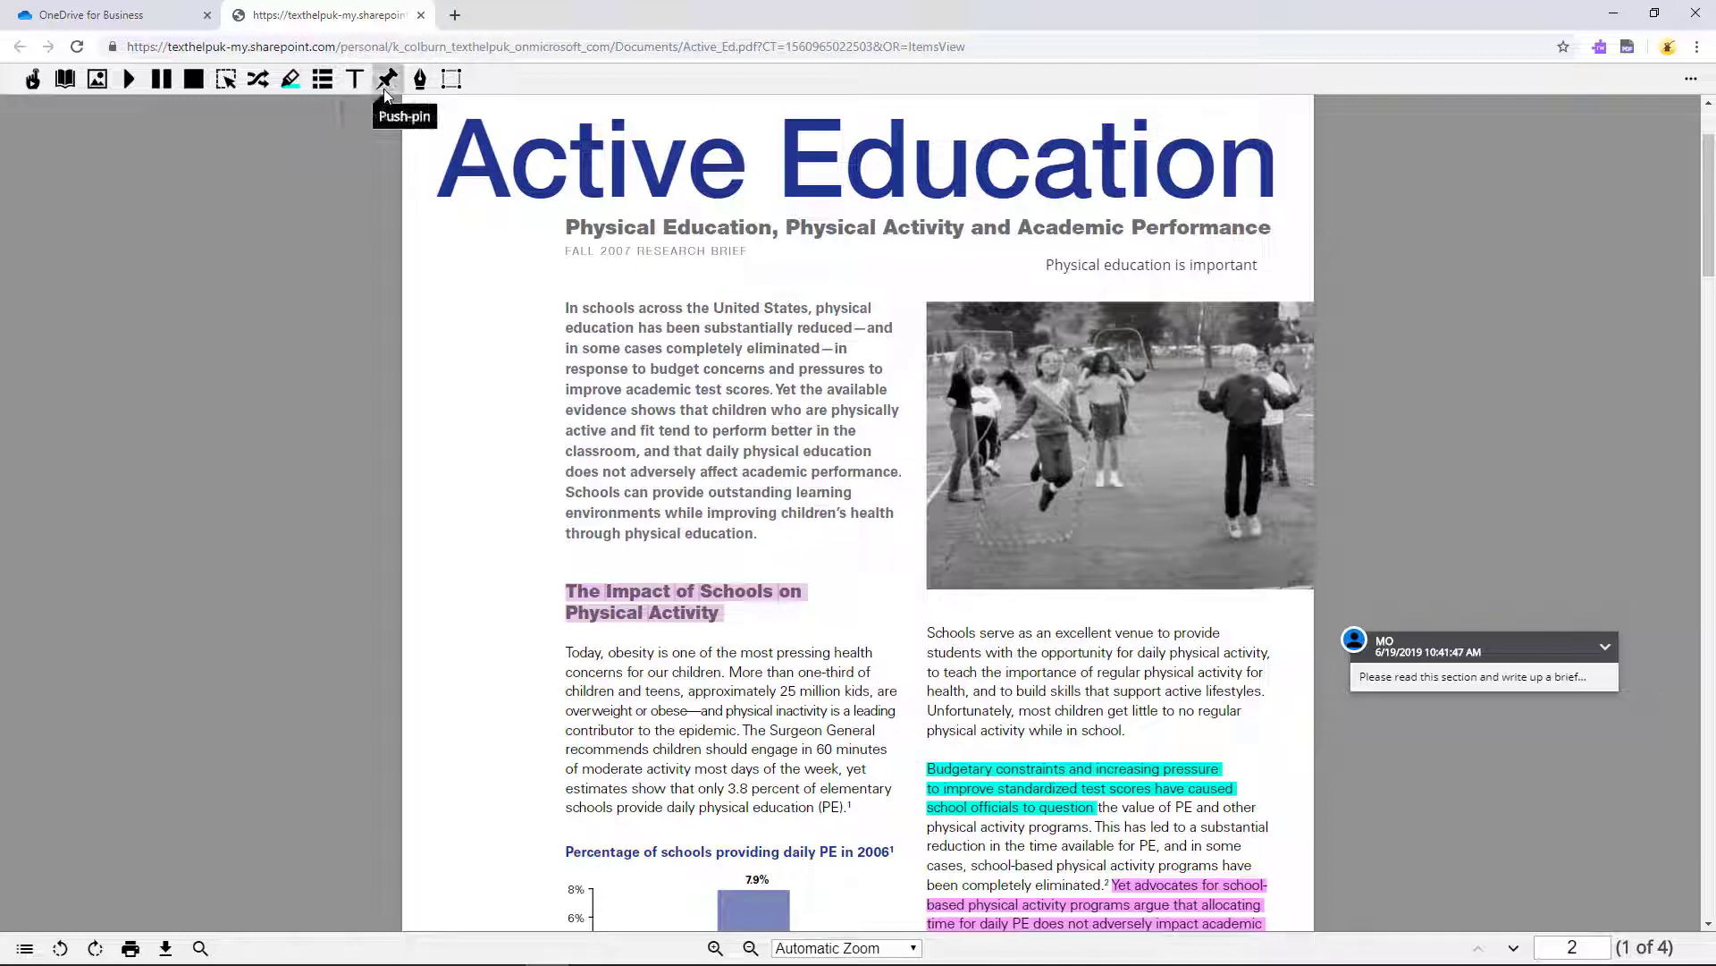
click(384, 87)
click(549, 659)
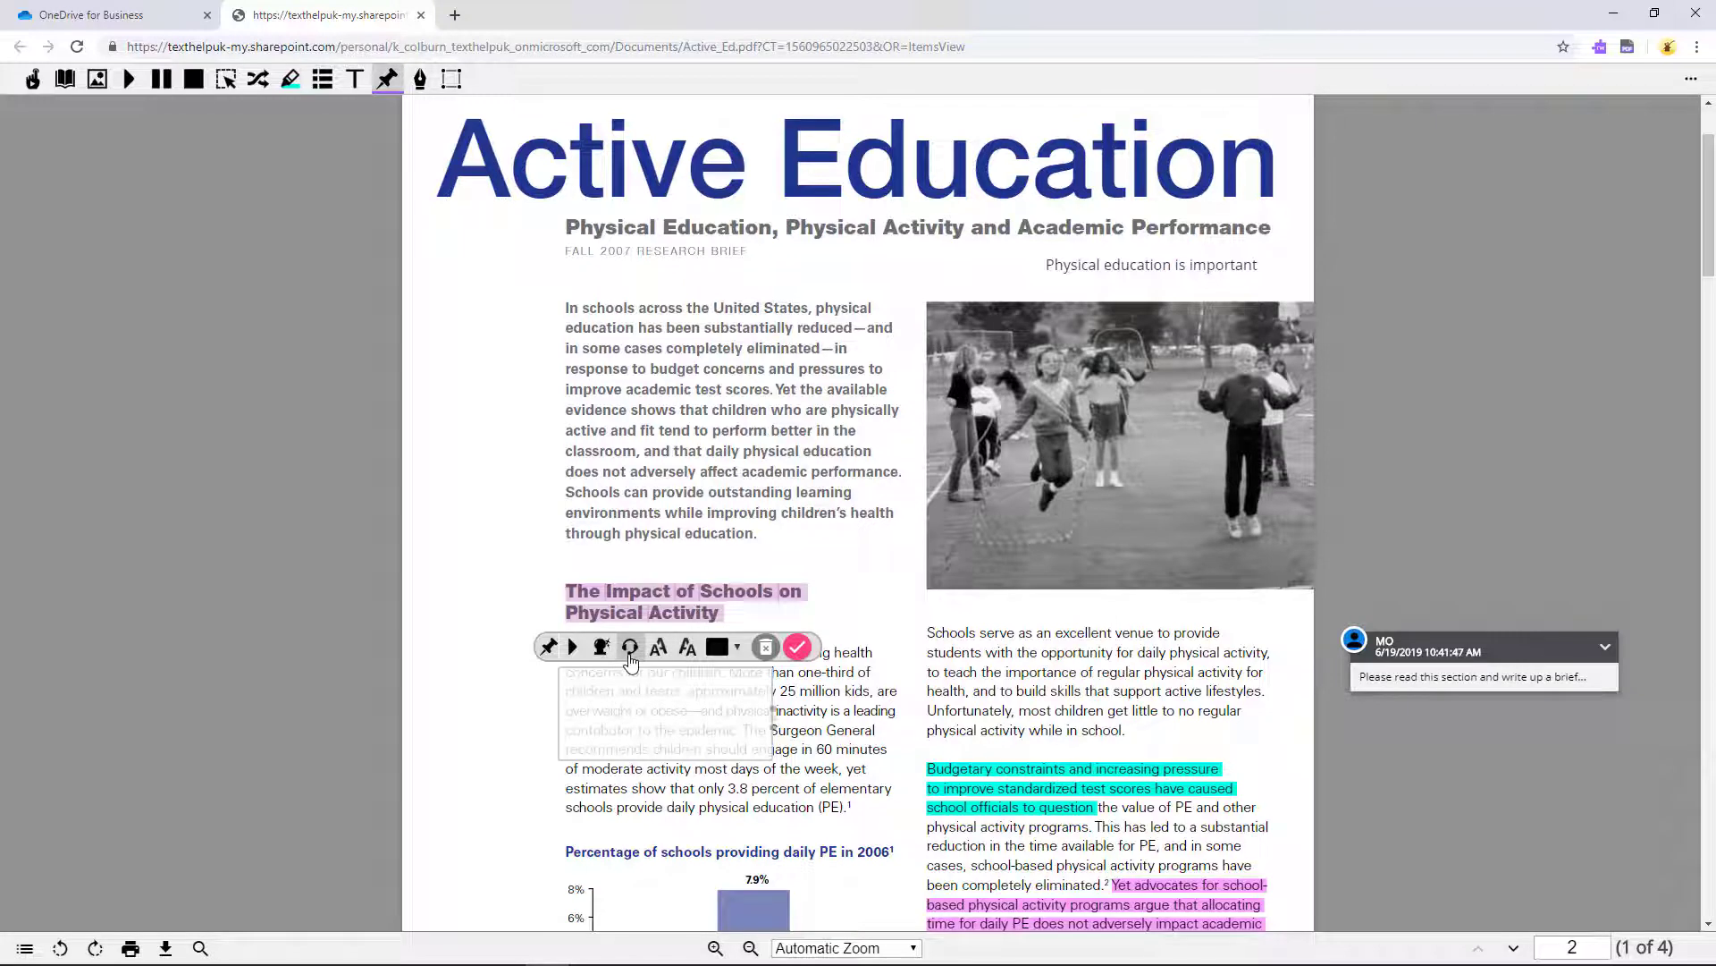
text(Review this part)
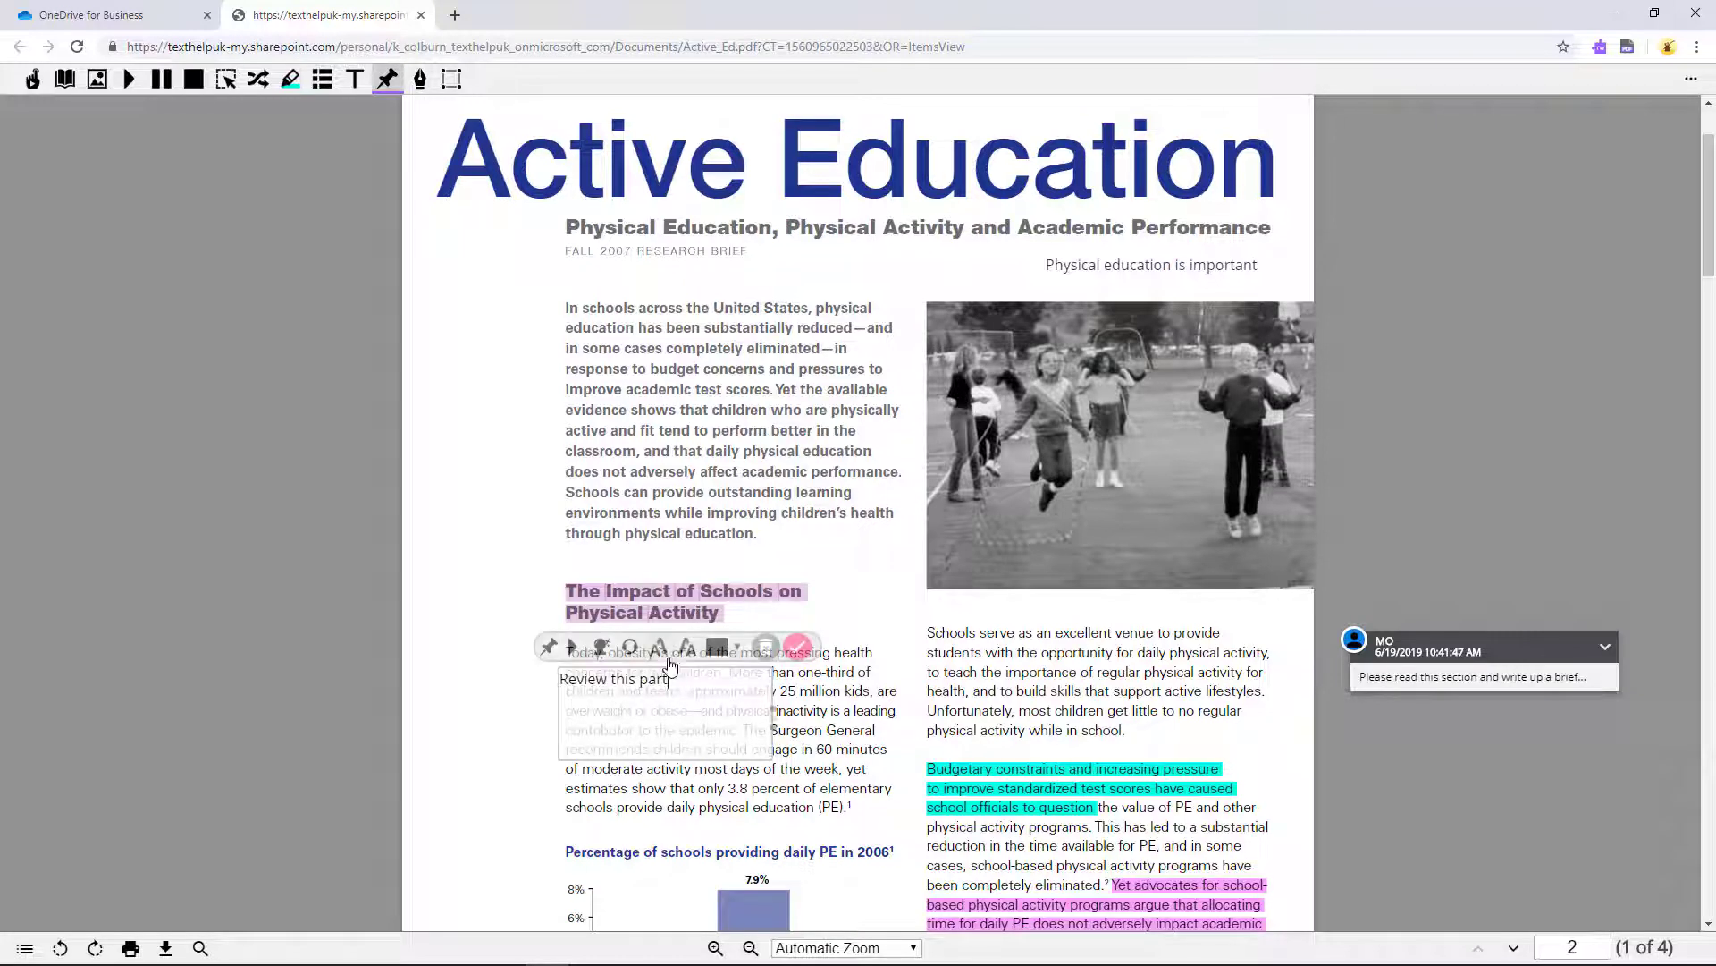
click(797, 646)
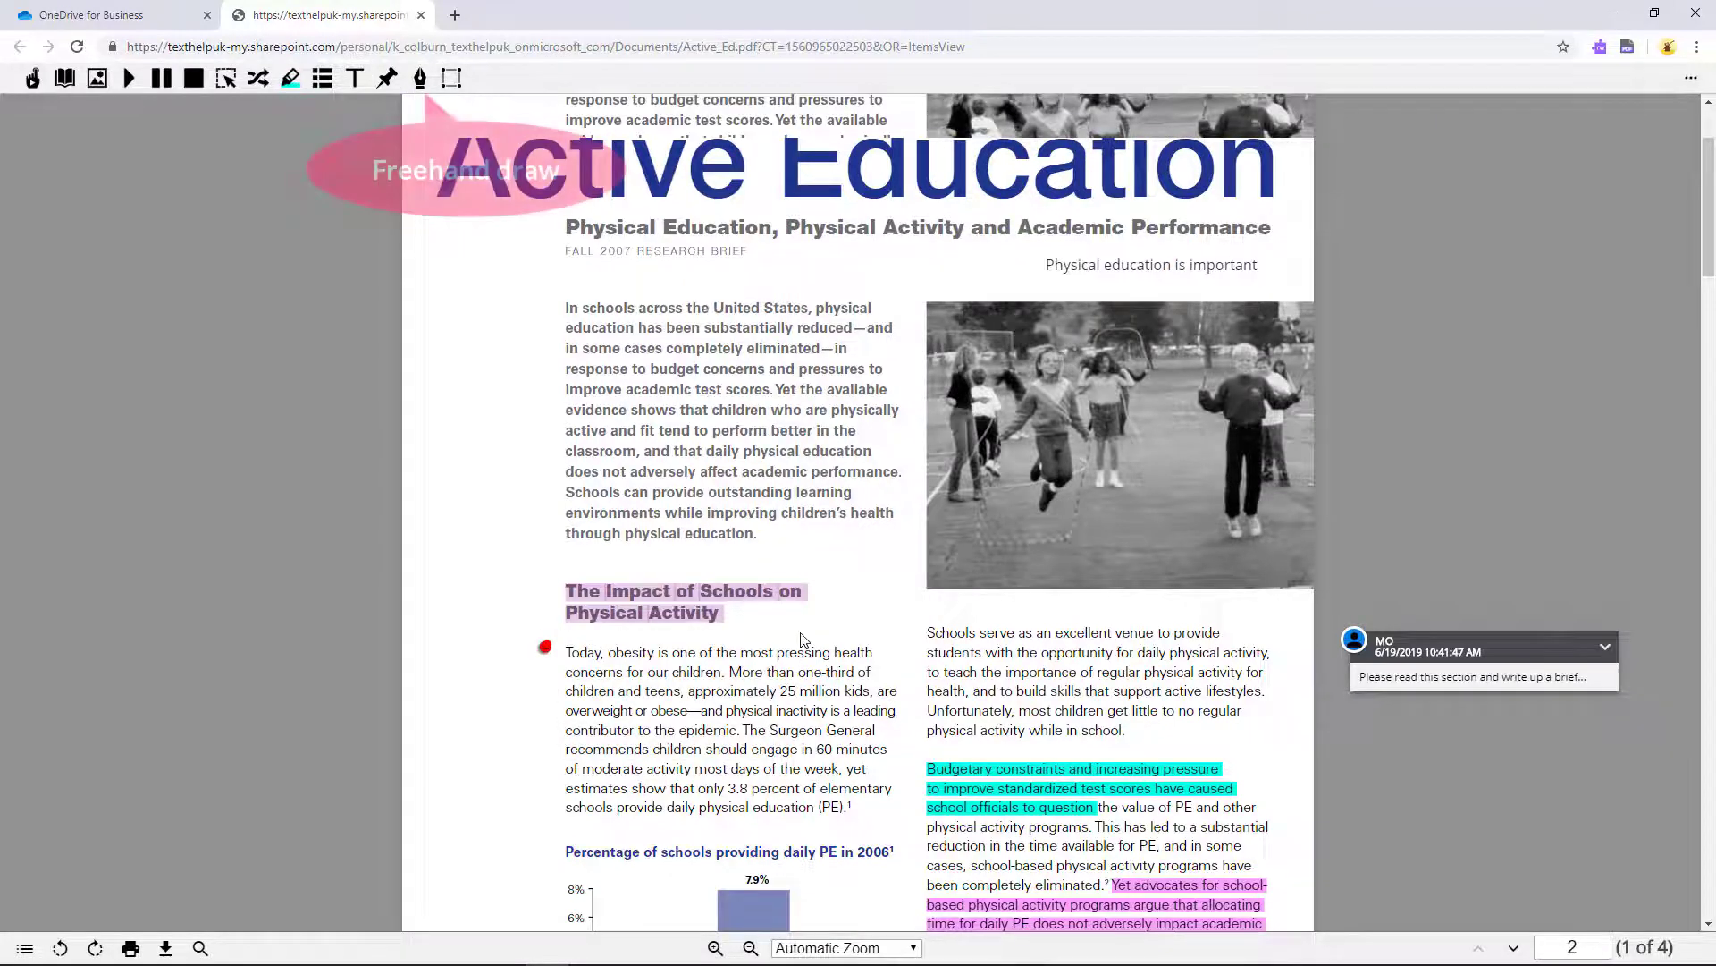
- Freehand-draw a bracket down the chart's left side and circle the Only 36 percent callout
scroll(807, 651, down, 3)
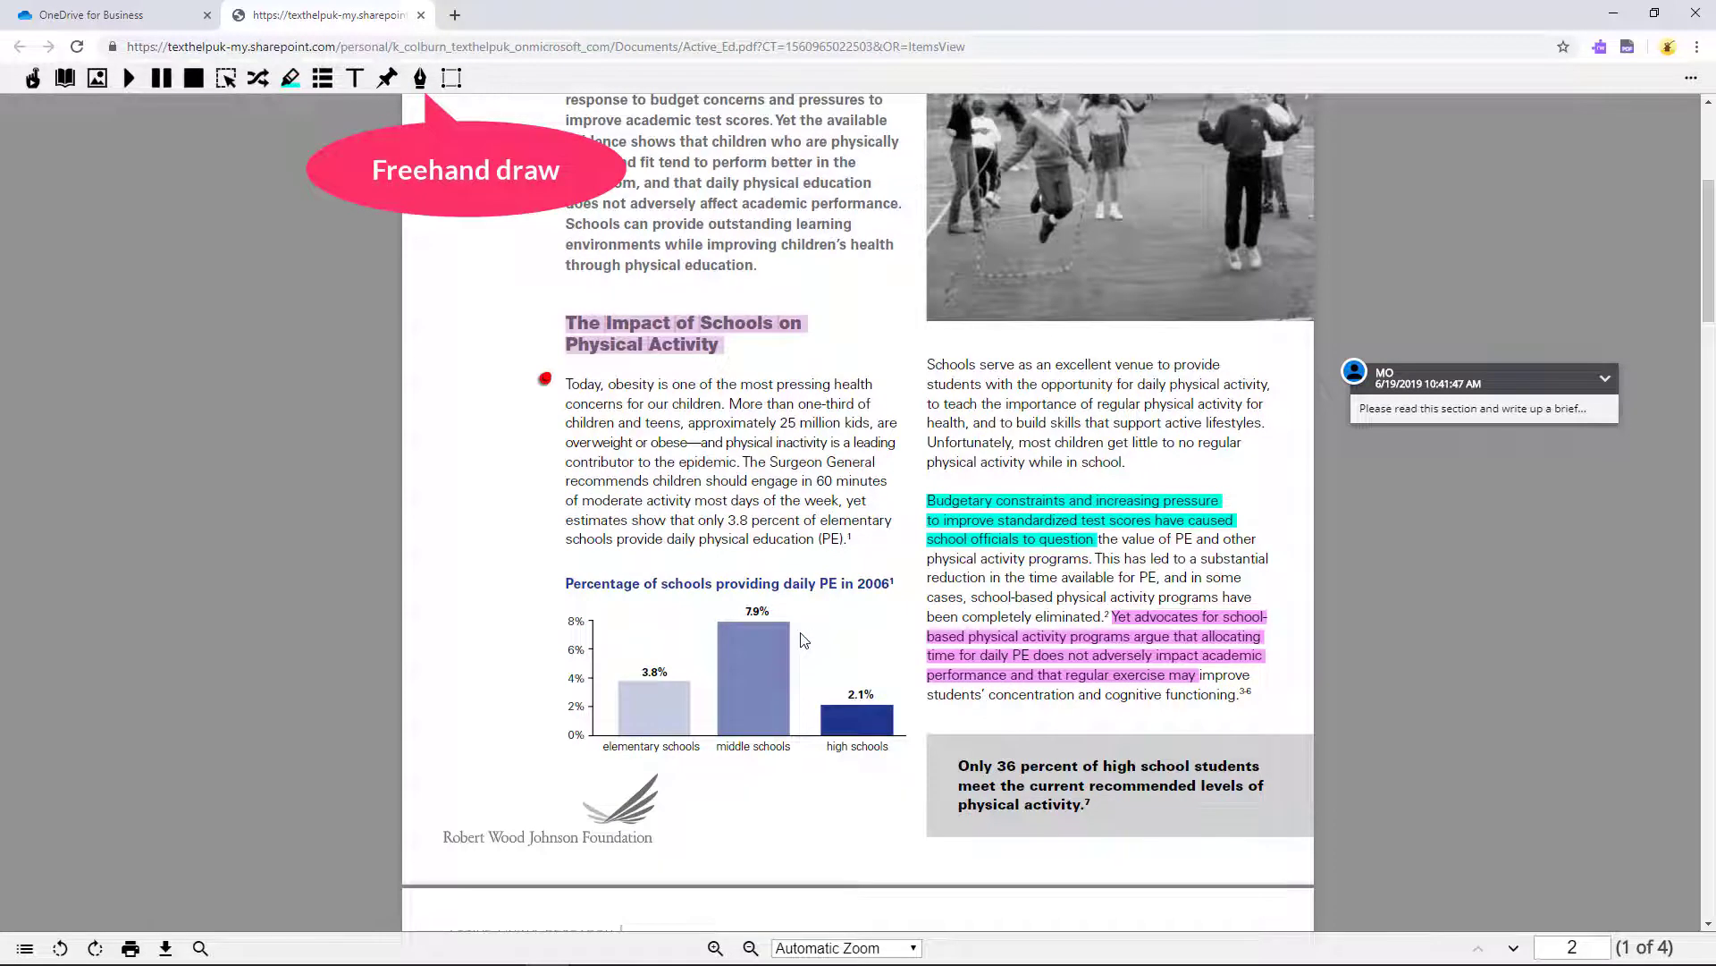
click(420, 78)
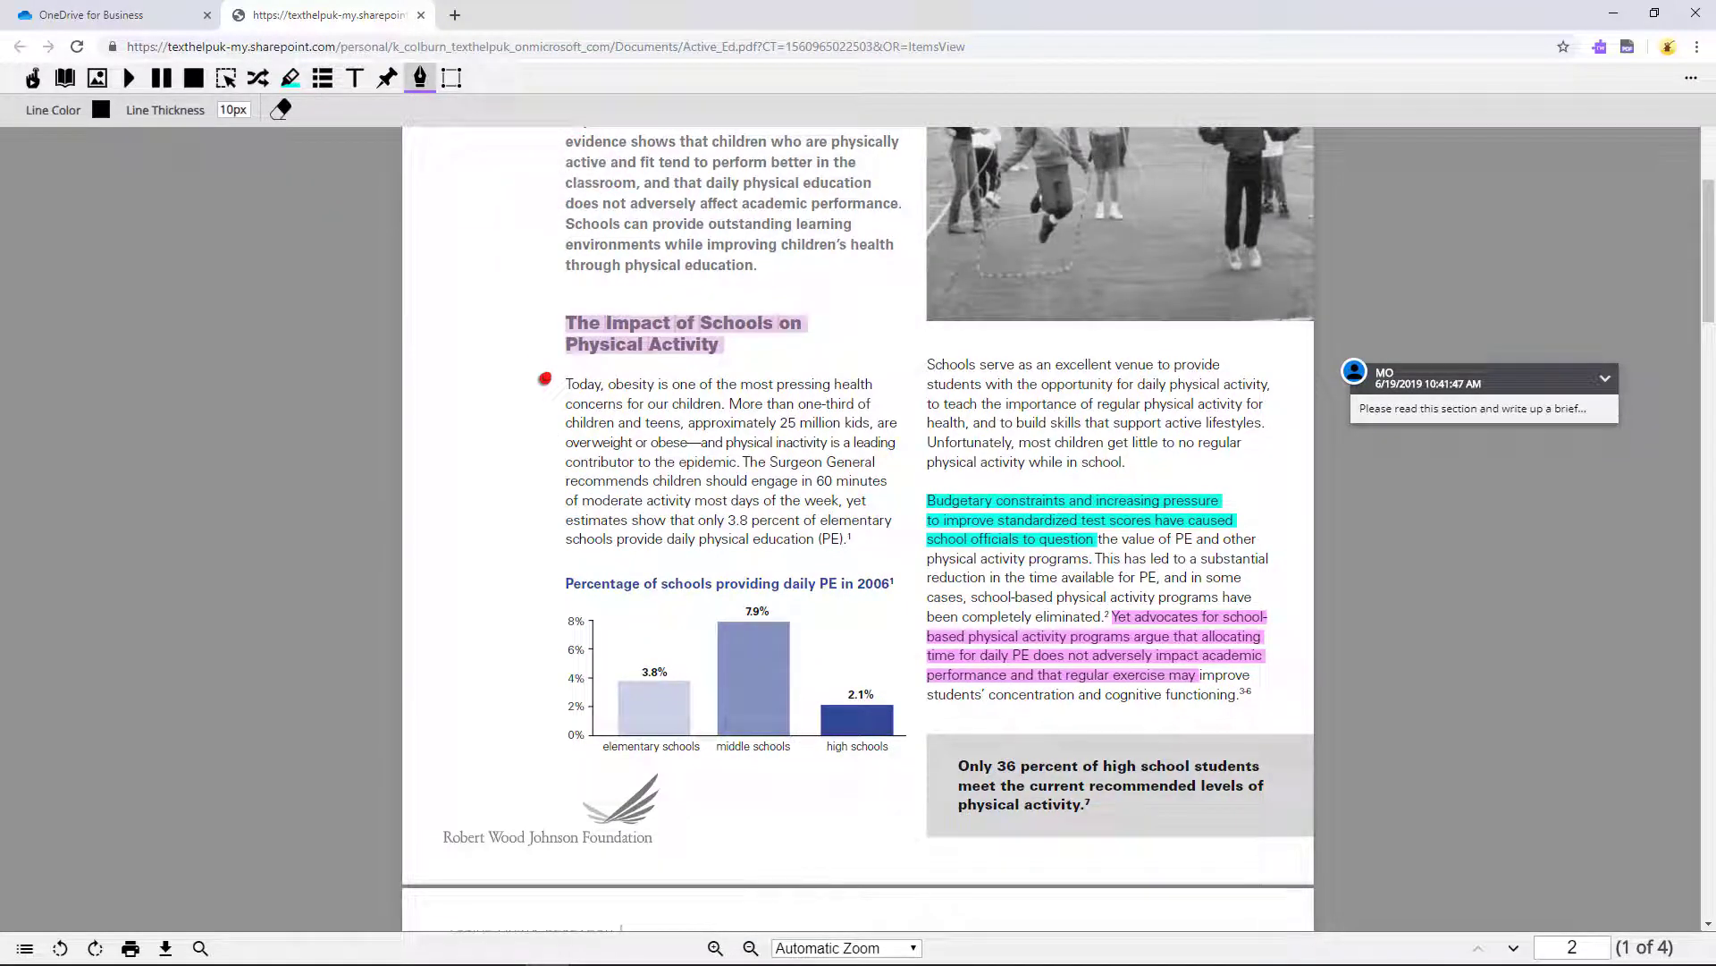
mouse_move(551, 549)
mouse_down()
mouse_move(506, 593)
mouse_move(555, 783)
mouse_up()
mouse_move(1058, 738)
mouse_down()
mouse_move(1285, 756)
mouse_move(1061, 739)
mouse_up()
click(419, 81)
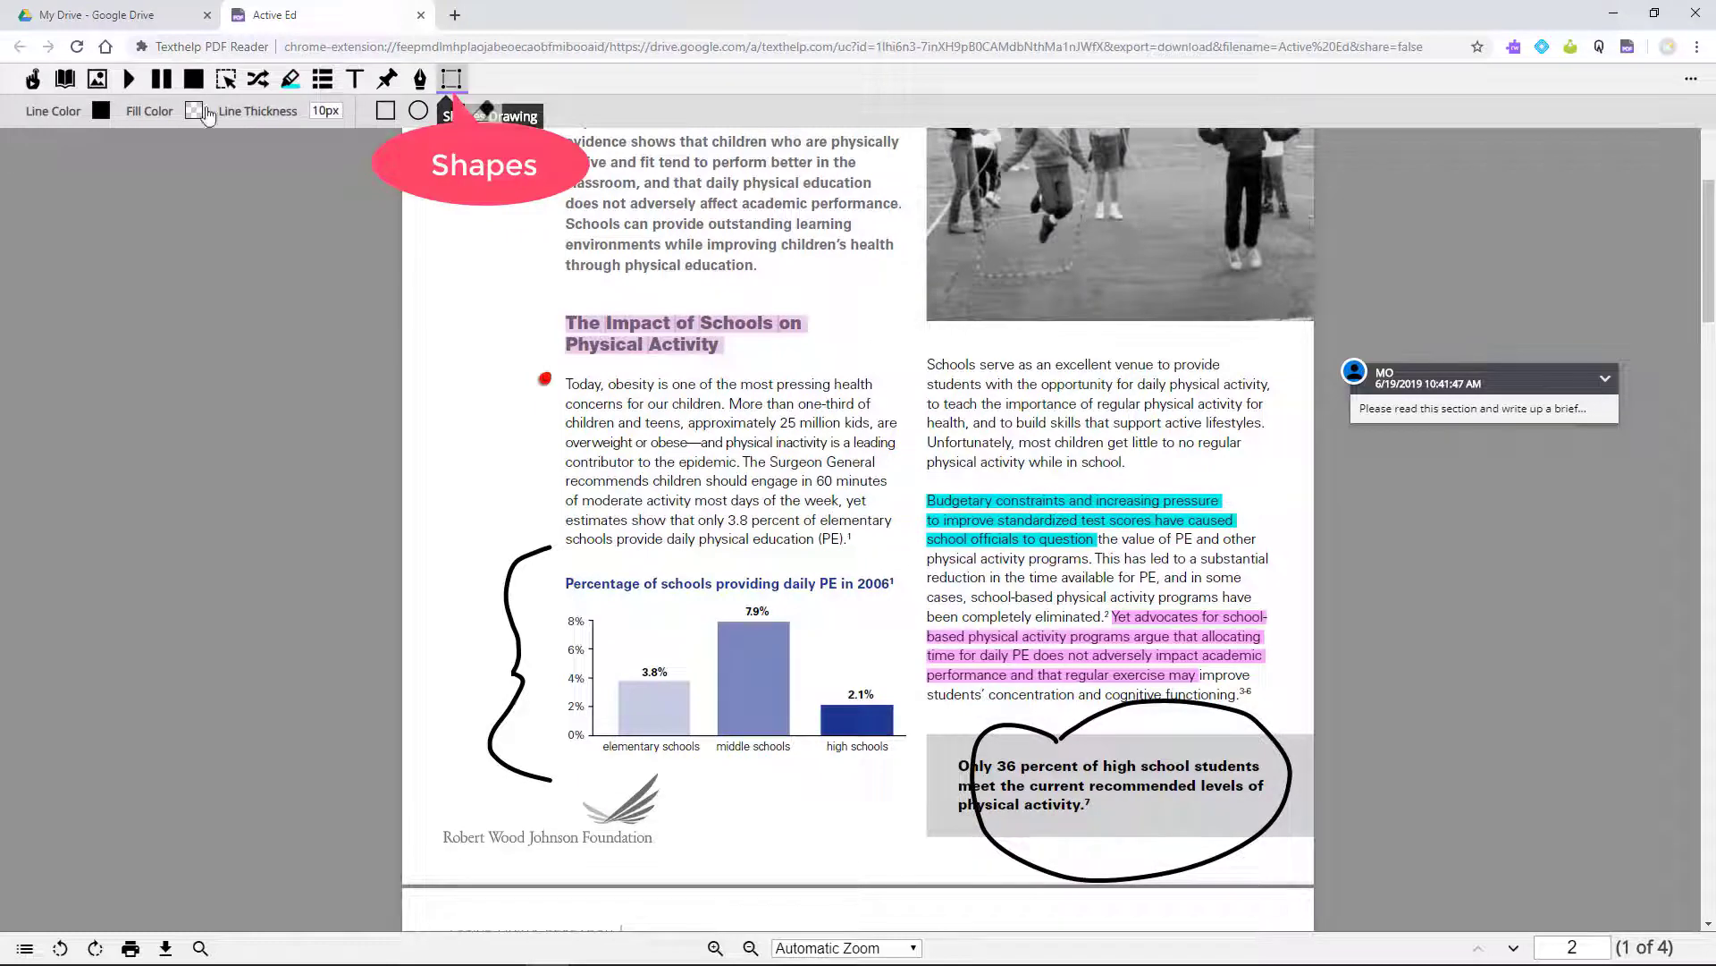
- Draw a red 8px rectangle around the Schools serve paragraph
click(101, 111)
click(106, 182)
click(324, 111)
drag(402, 134, 386, 143)
click(385, 110)
drag(908, 335, 1278, 478)
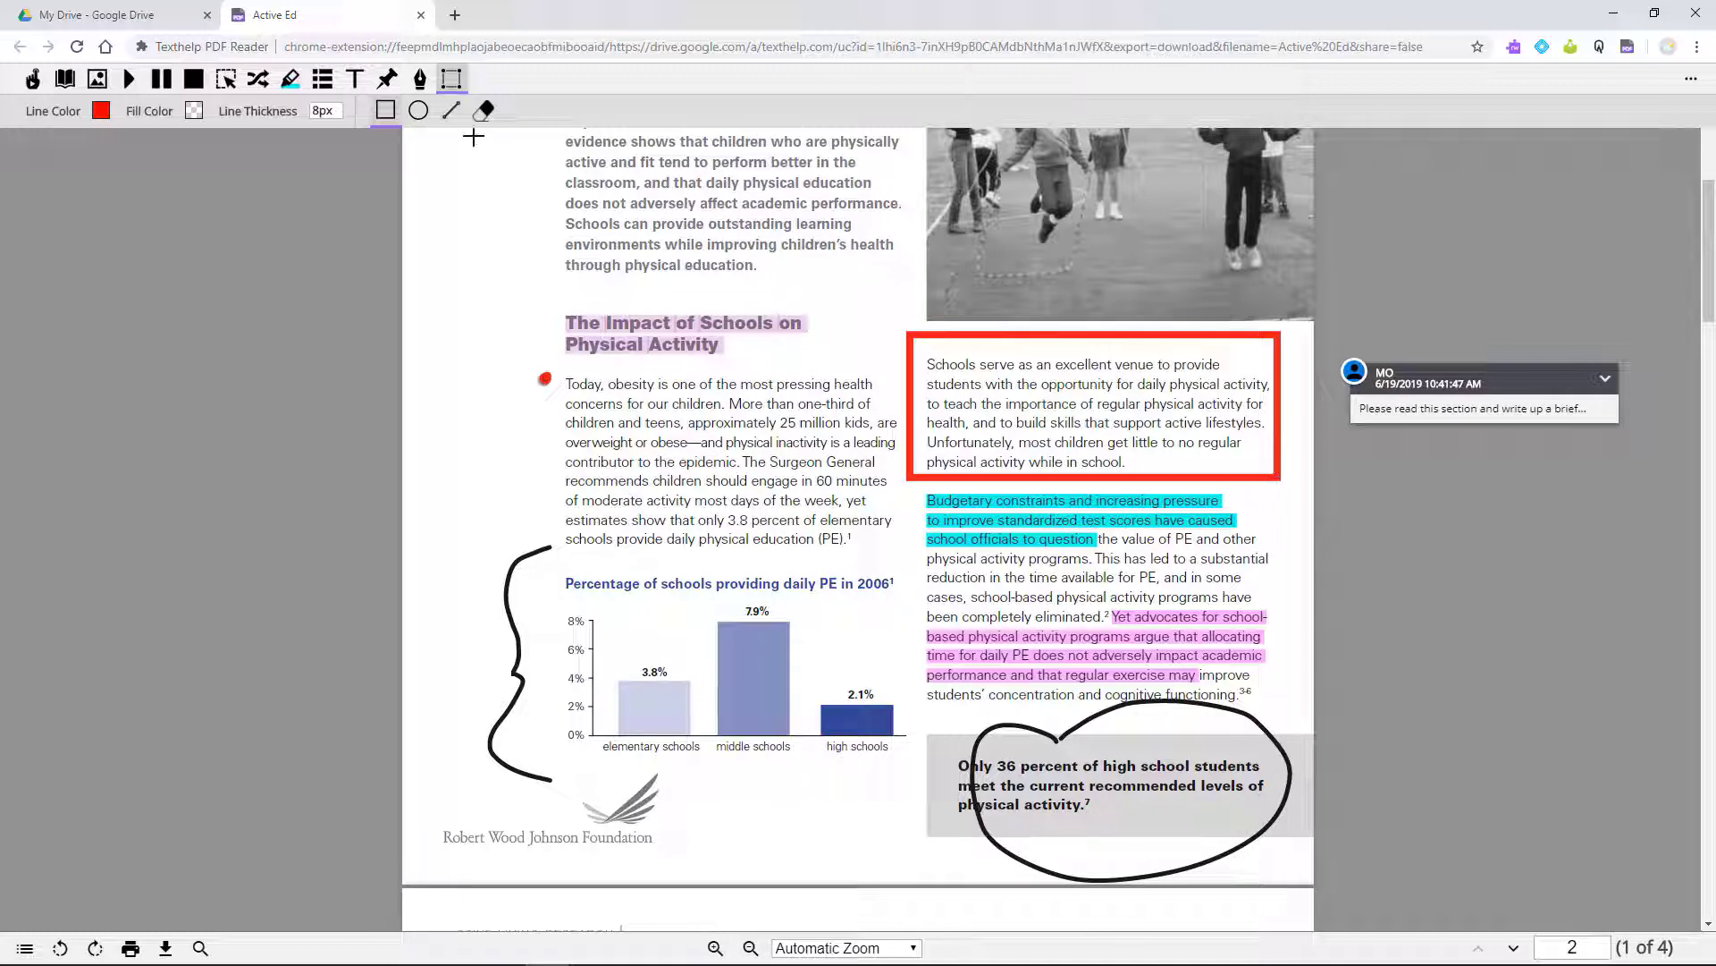
- Underline the paragraph's two closing lines with a green 3px straight line
click(450, 110)
click(324, 111)
drag(379, 147, 339, 152)
click(101, 110)
click(167, 187)
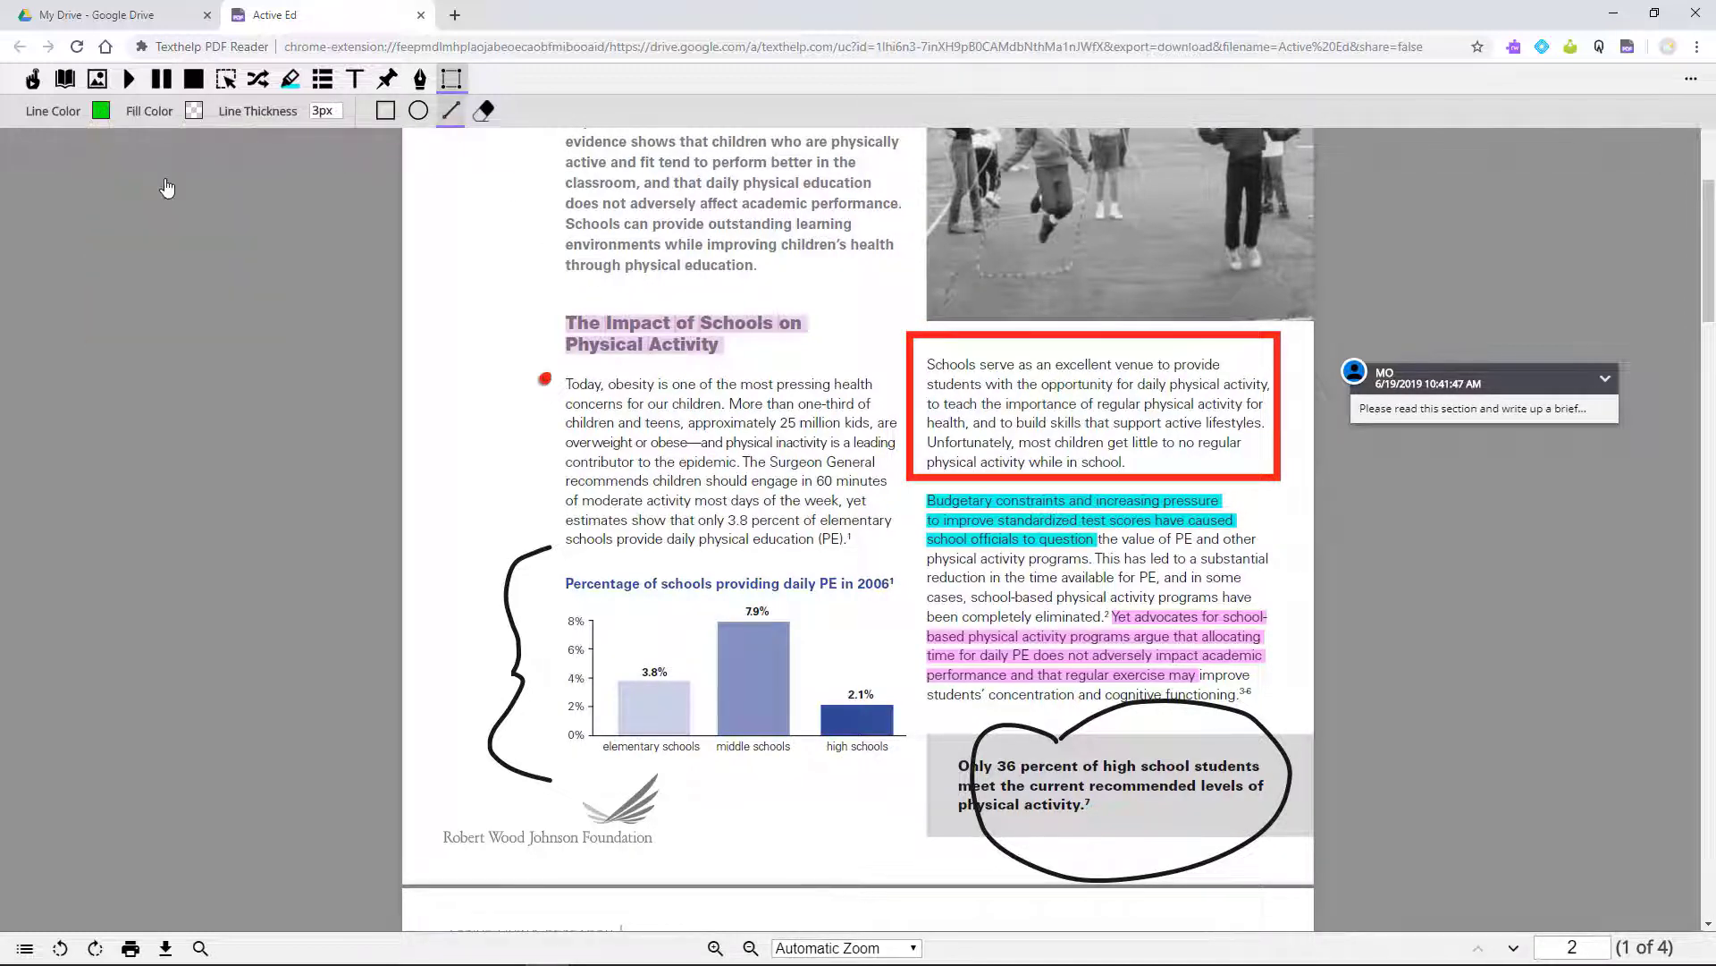
drag(566, 277, 885, 259)
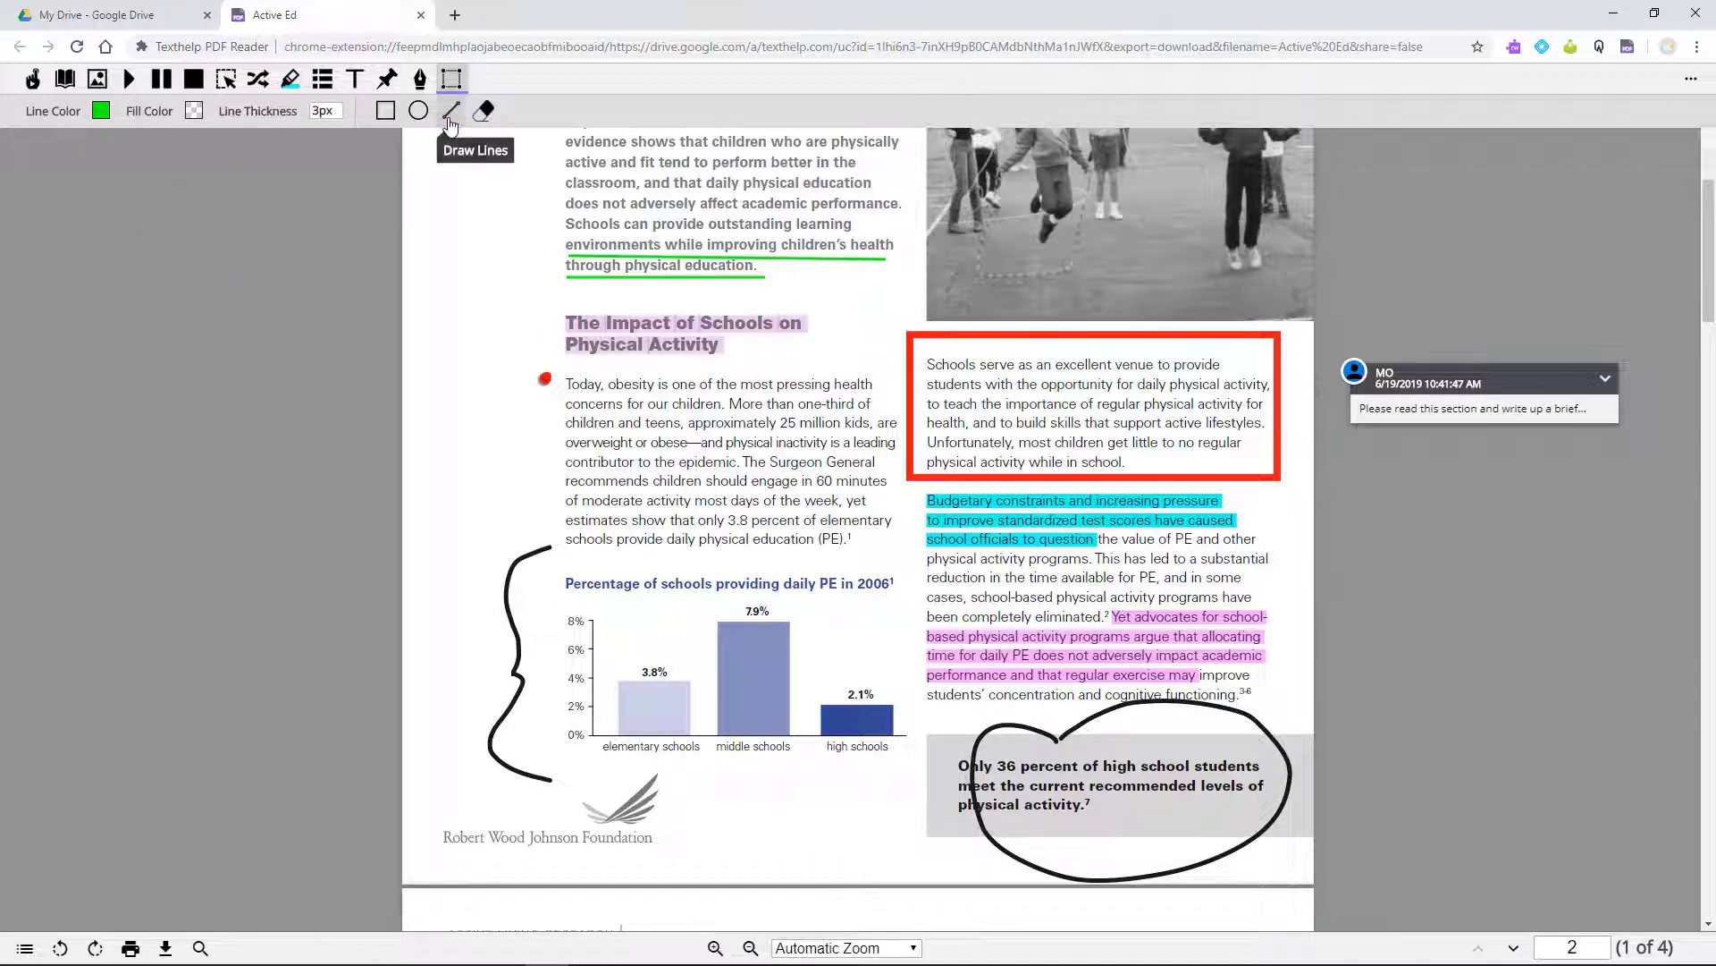
click(451, 82)
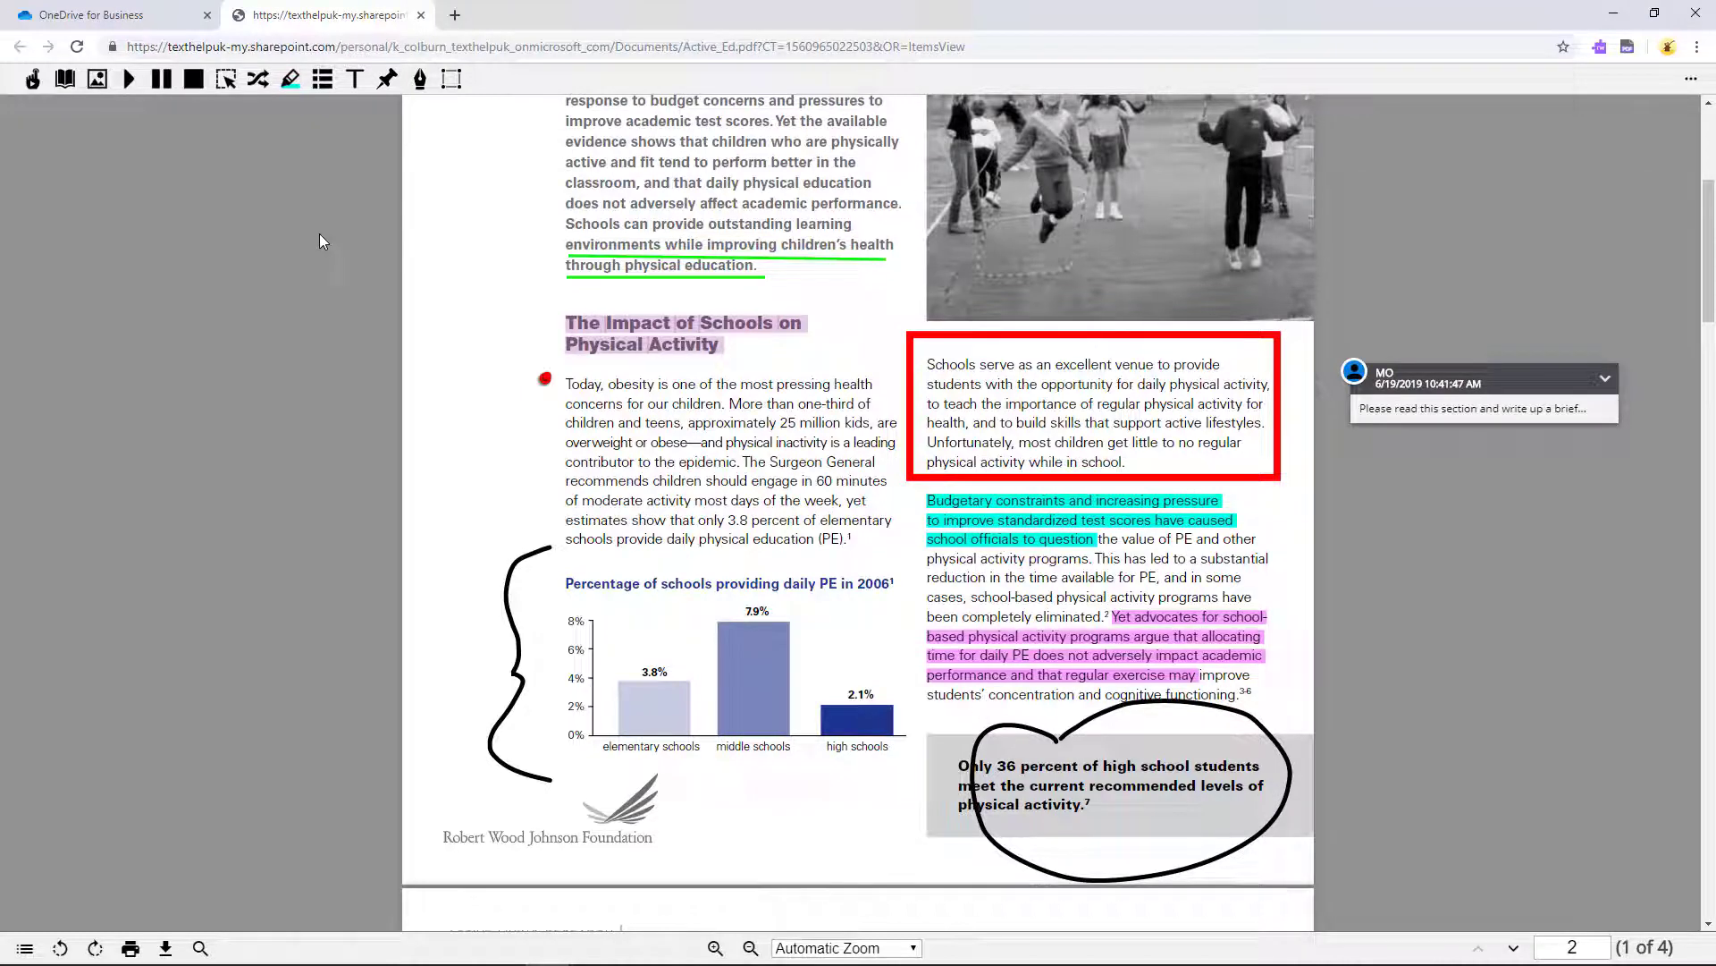
- Reply 'Thanks for the feedback' to the summary comment and have the reply read aloud
click(1483, 410)
click(1379, 458)
text(Thanks for the feedback)
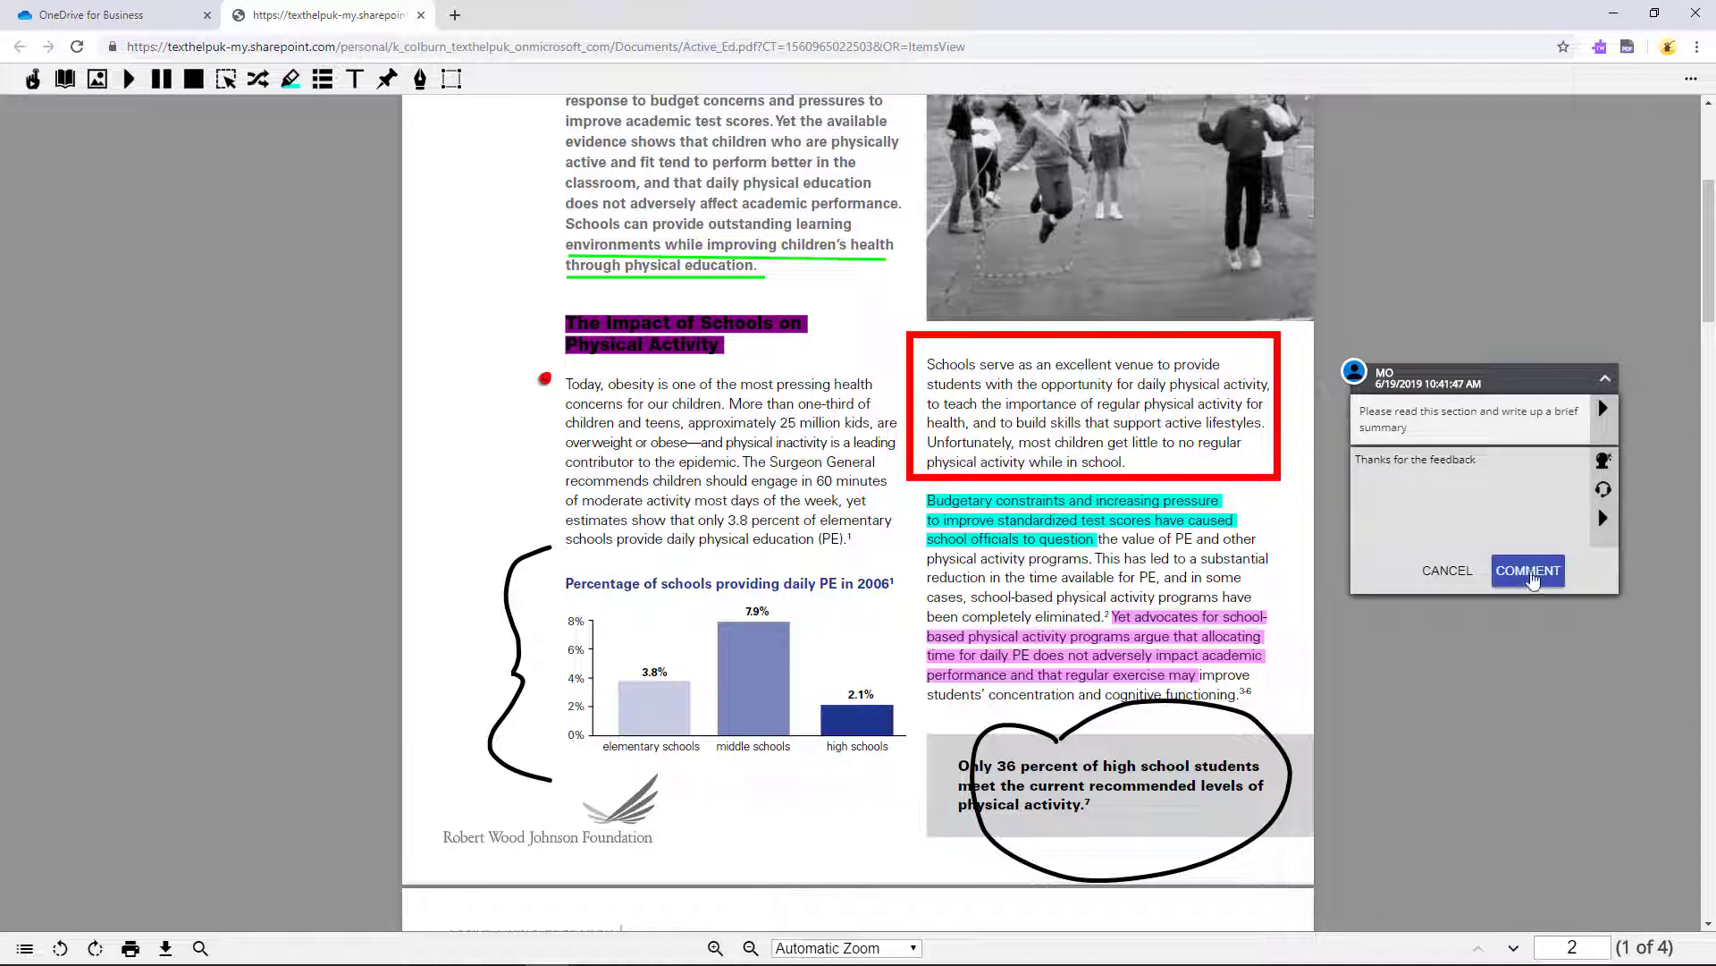
click(1529, 571)
click(1603, 490)
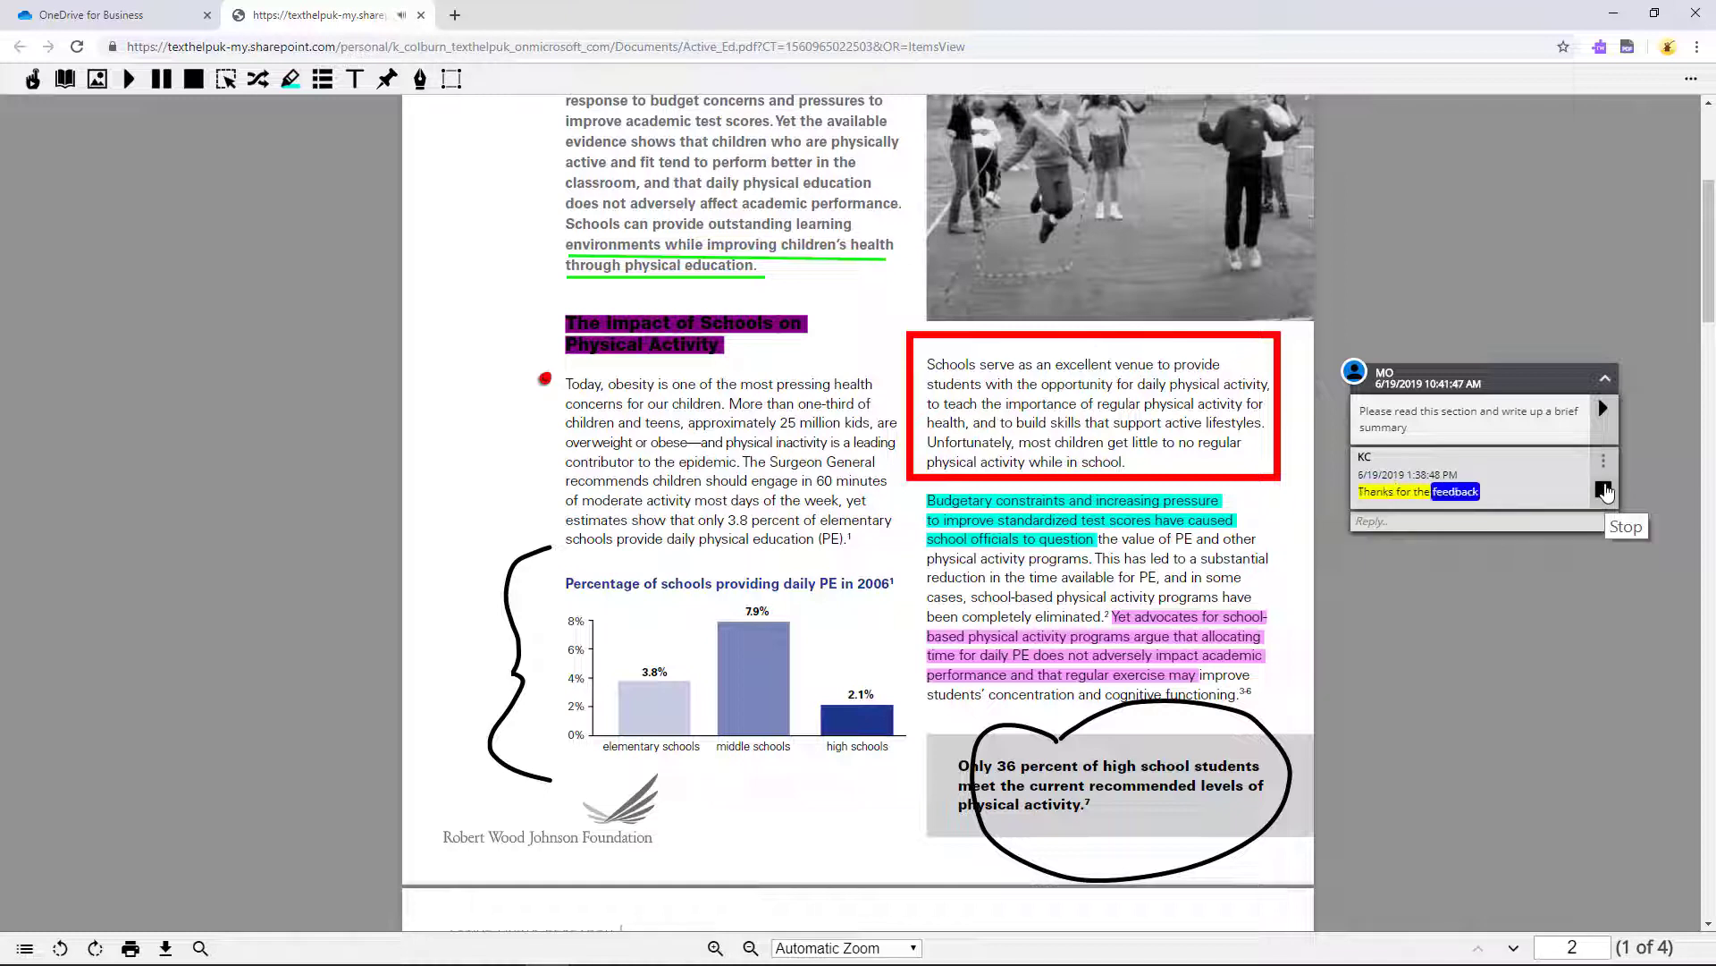
click(1690, 78)
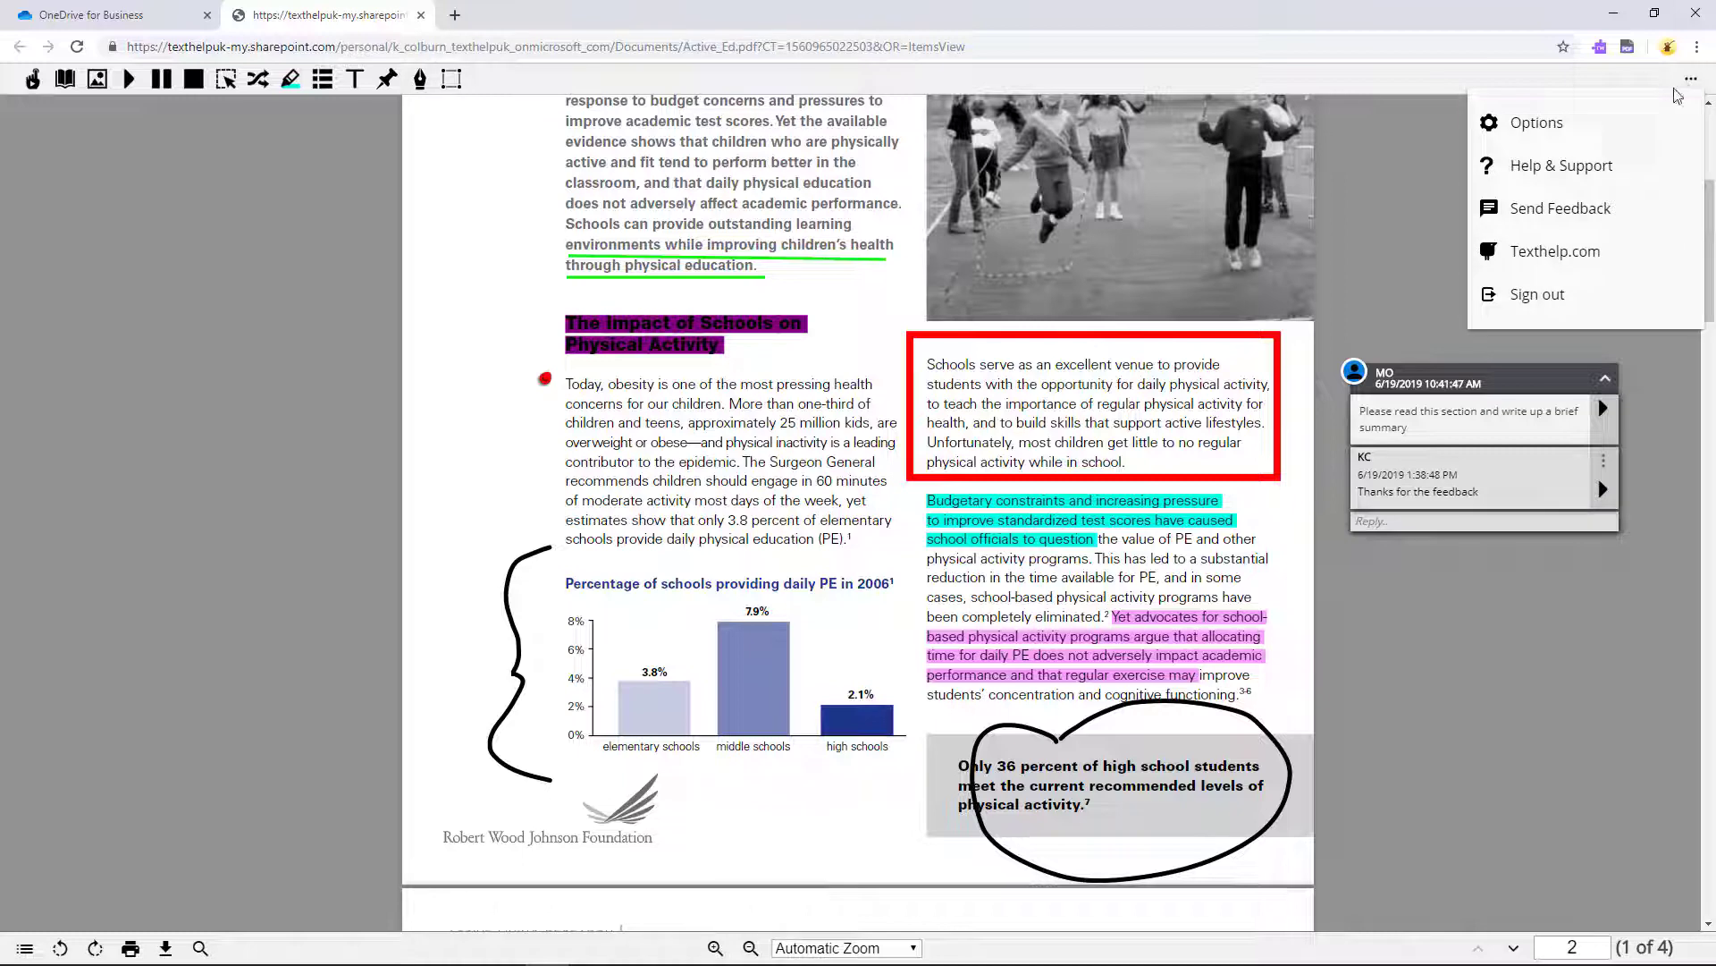
click(1665, 127)
click(723, 423)
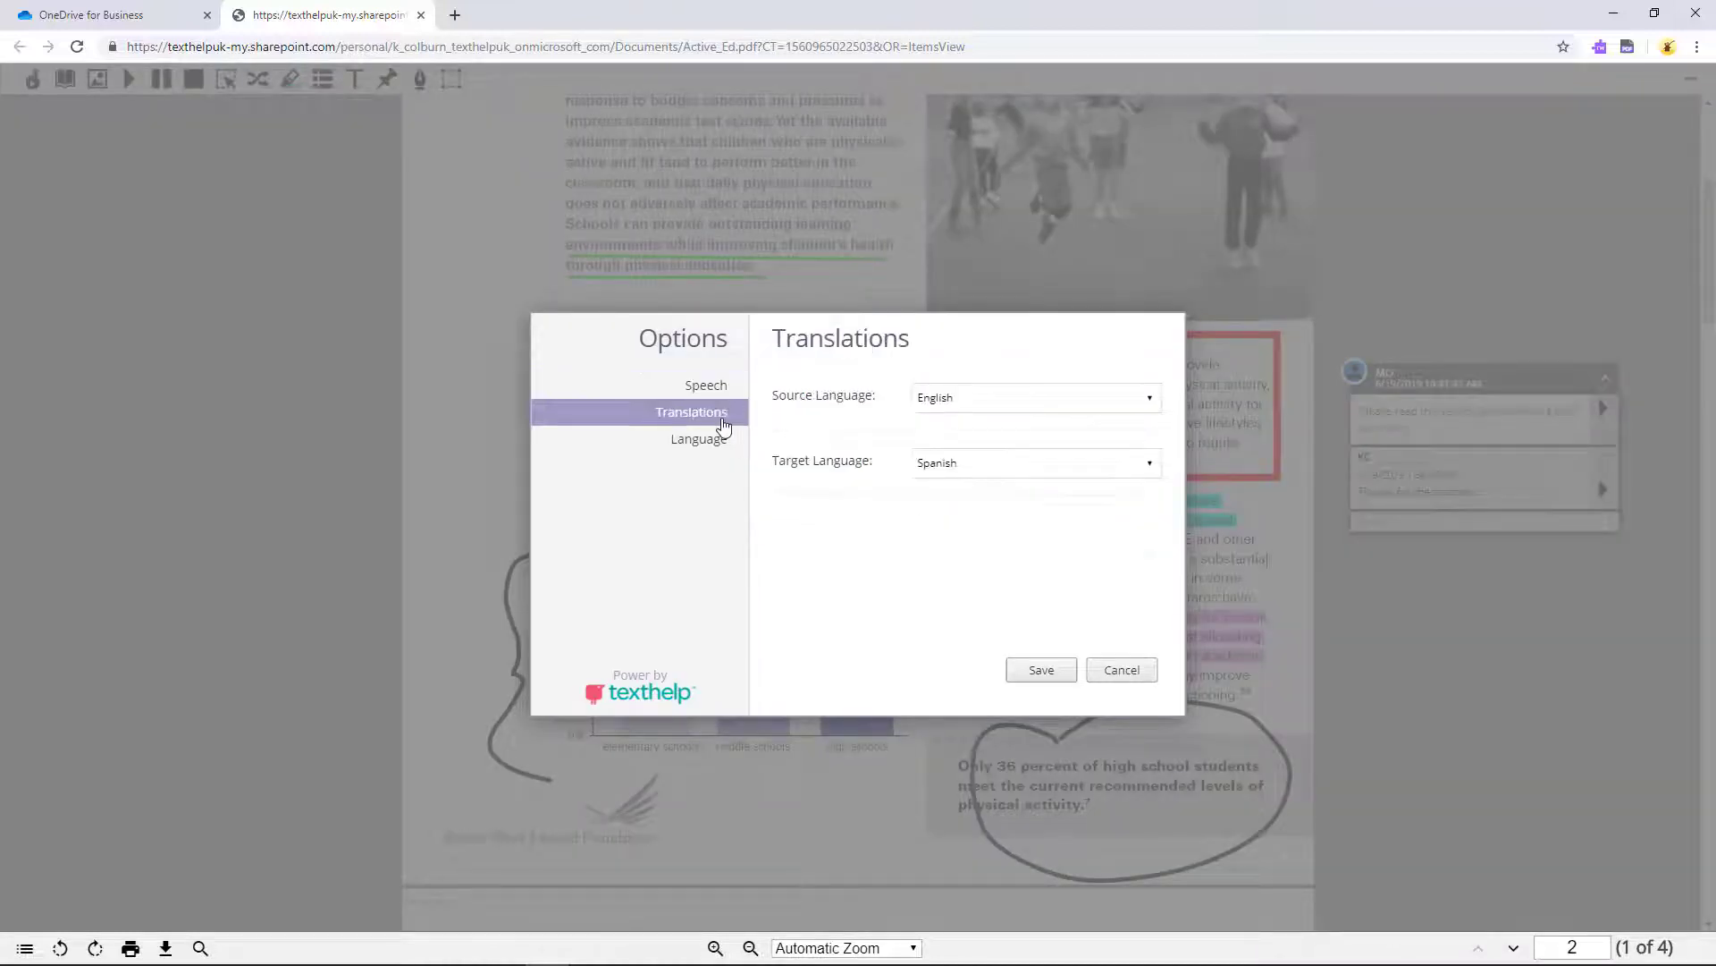
click(726, 446)
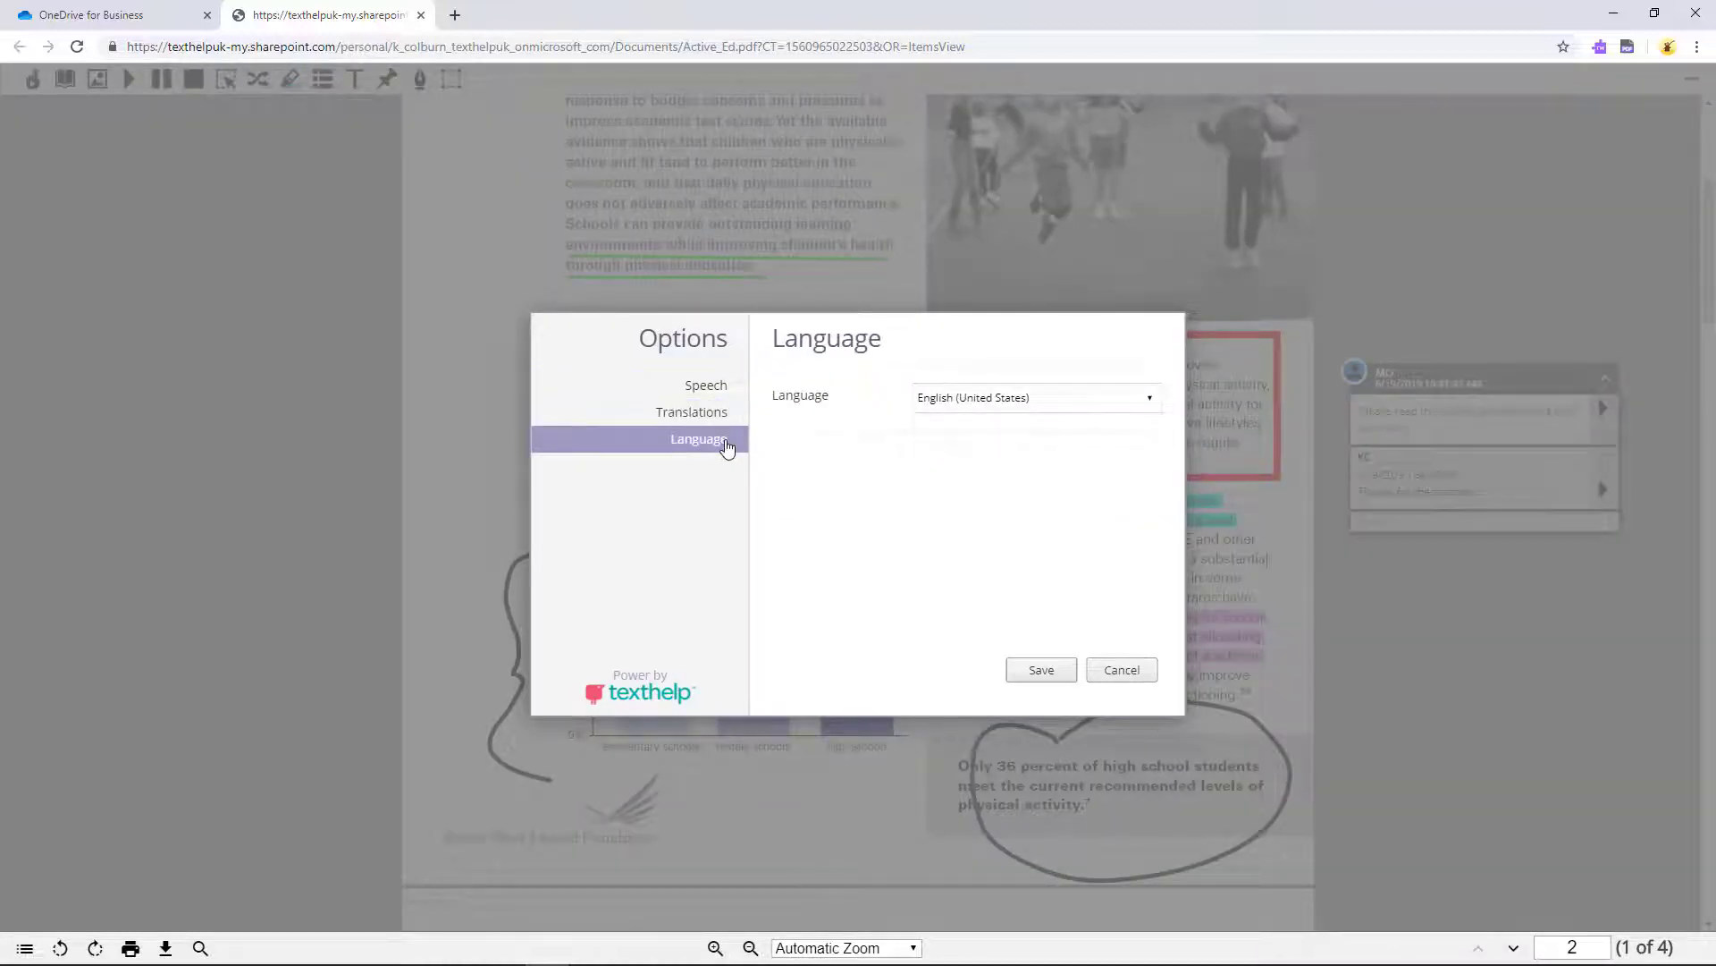
click(1042, 669)
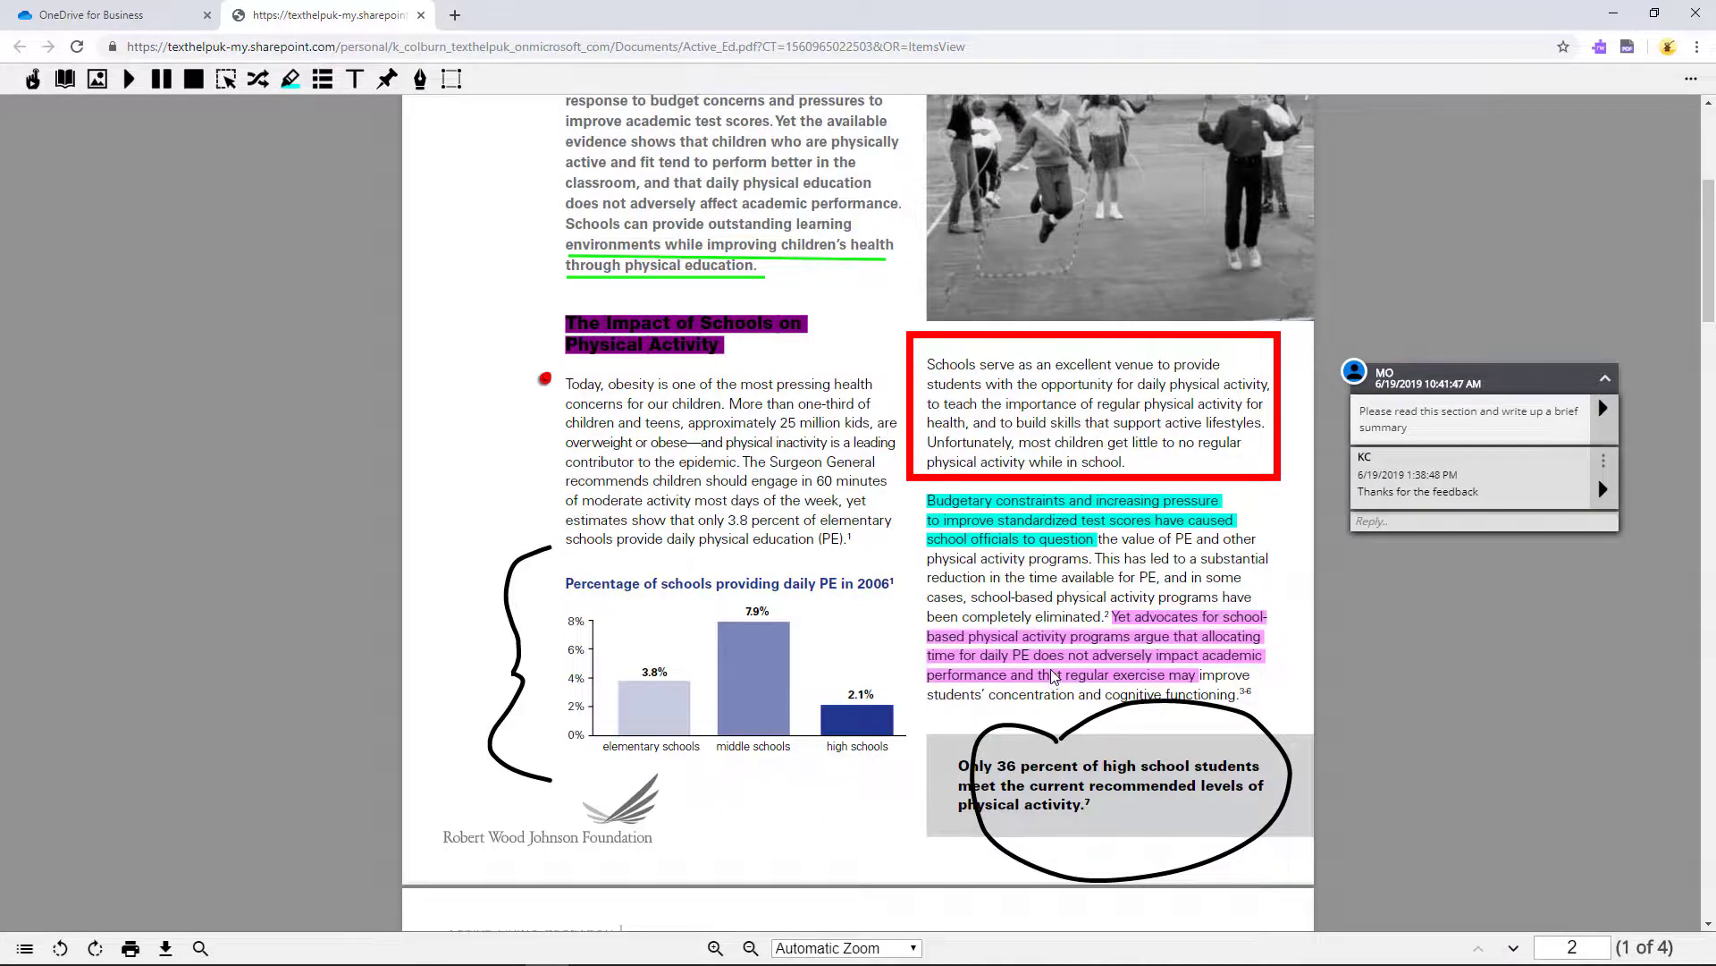